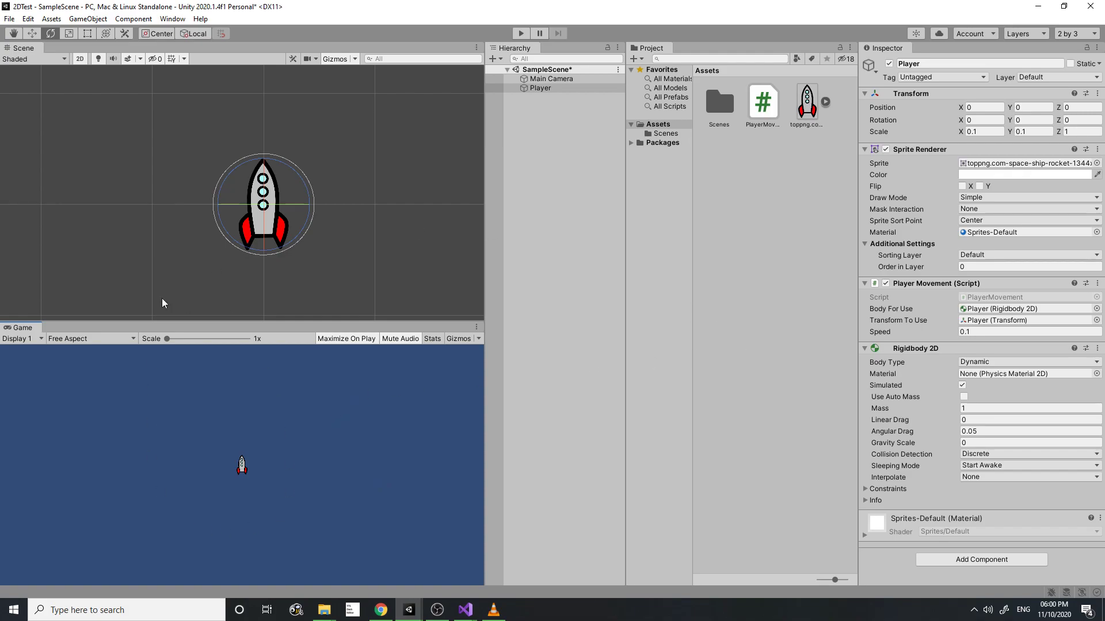
- Open the PlayerMovement script in Visual Studio and insert blank lines at the start of Update, above the AddForce statement
double_click(995, 297)
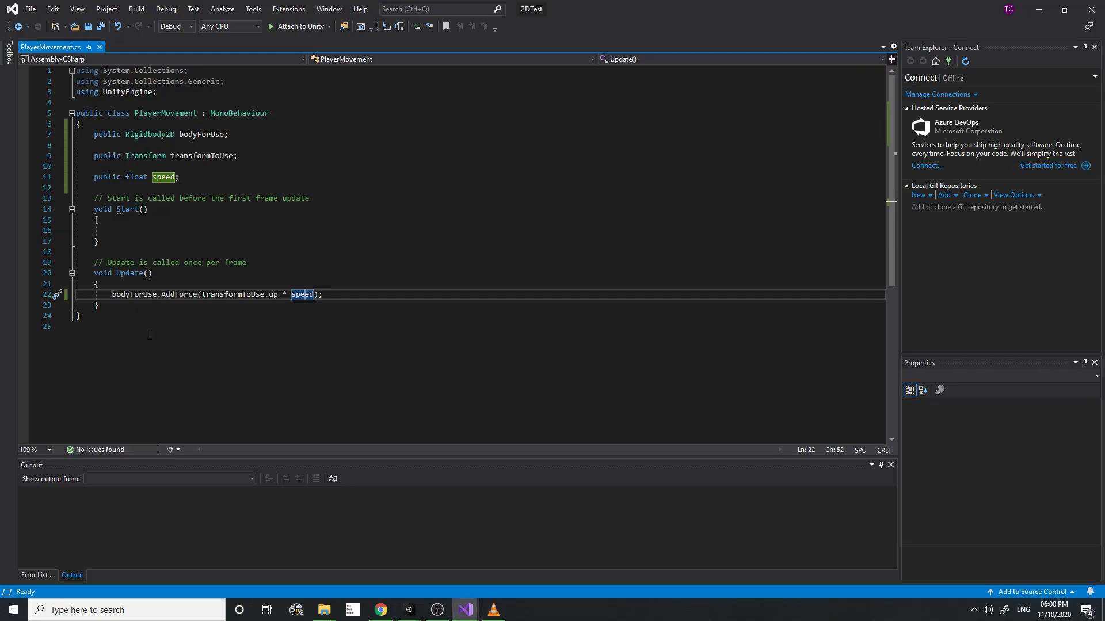
click(150, 336)
drag(109, 294, 412, 298)
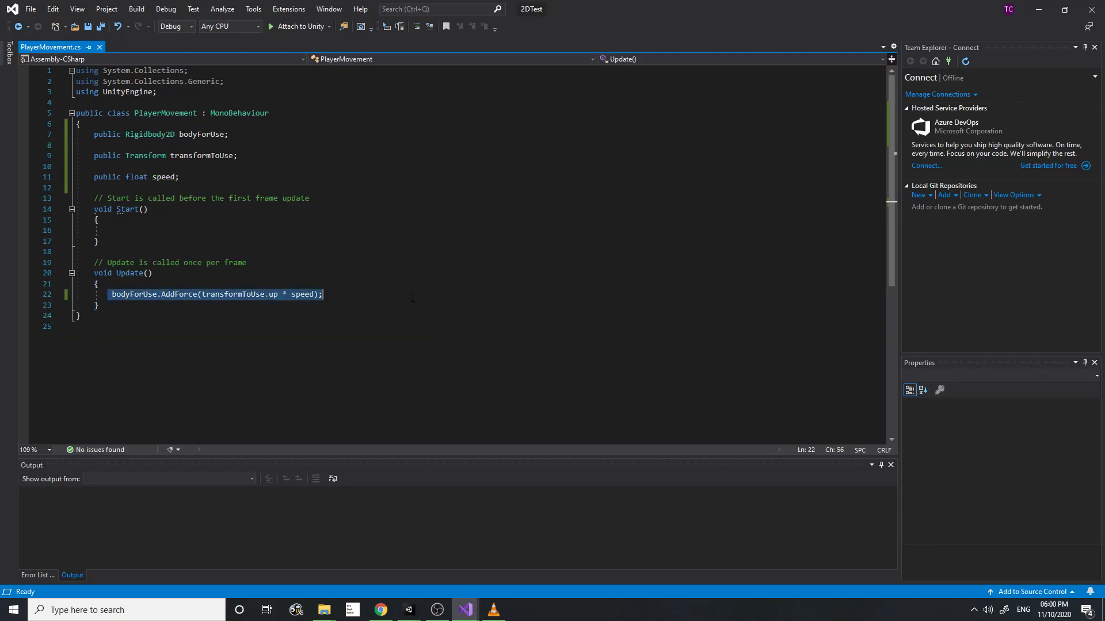
click(136, 287)
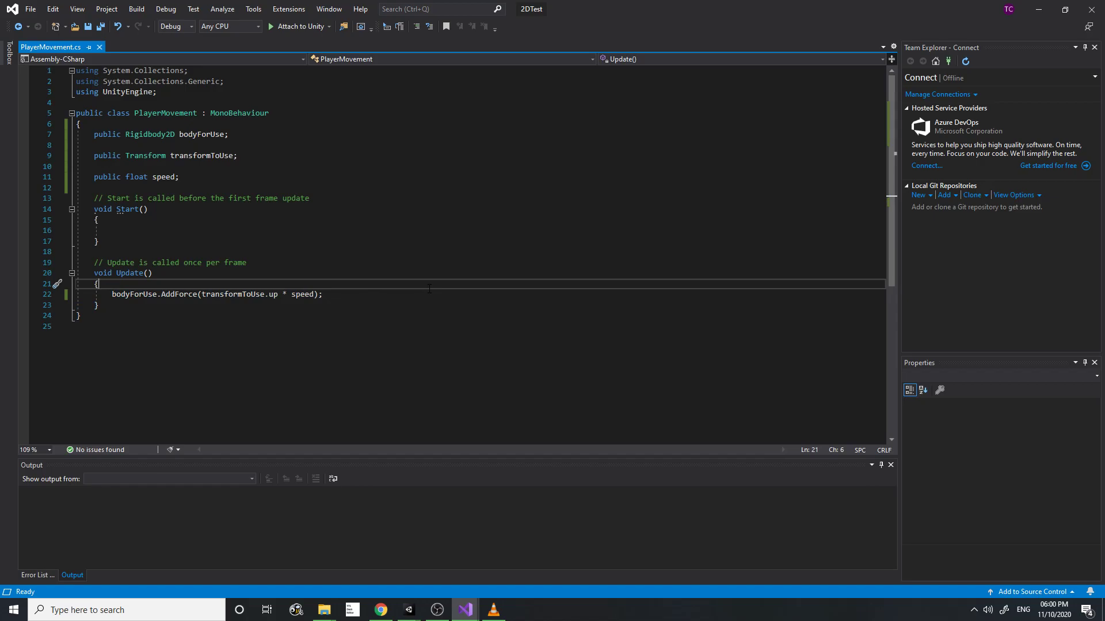
key(Return)
key(Return)
key(Up)
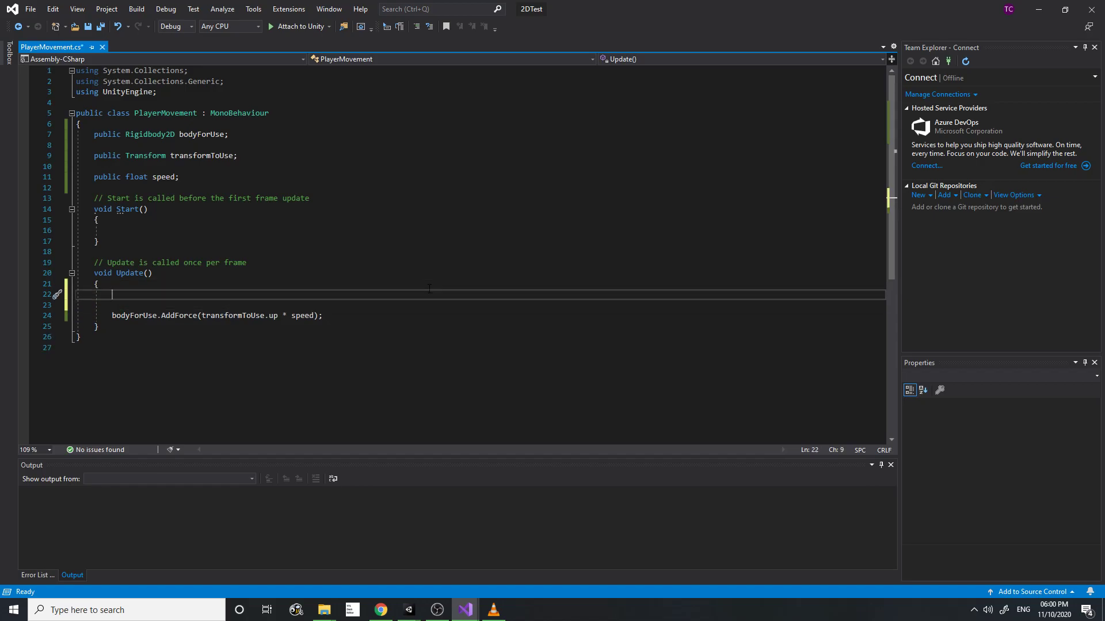
- Copy the variable name transformToUse from its declaration into the blank first line of Update
drag(169, 155, 234, 156)
key(ctrl+c)
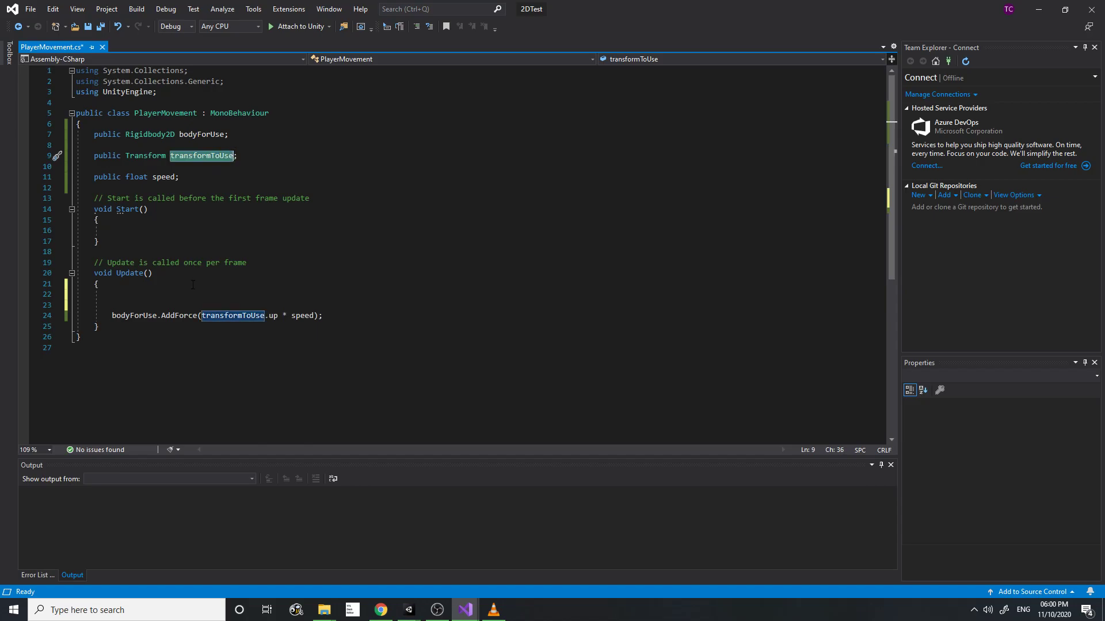
click(127, 298)
key(ctrl+v)
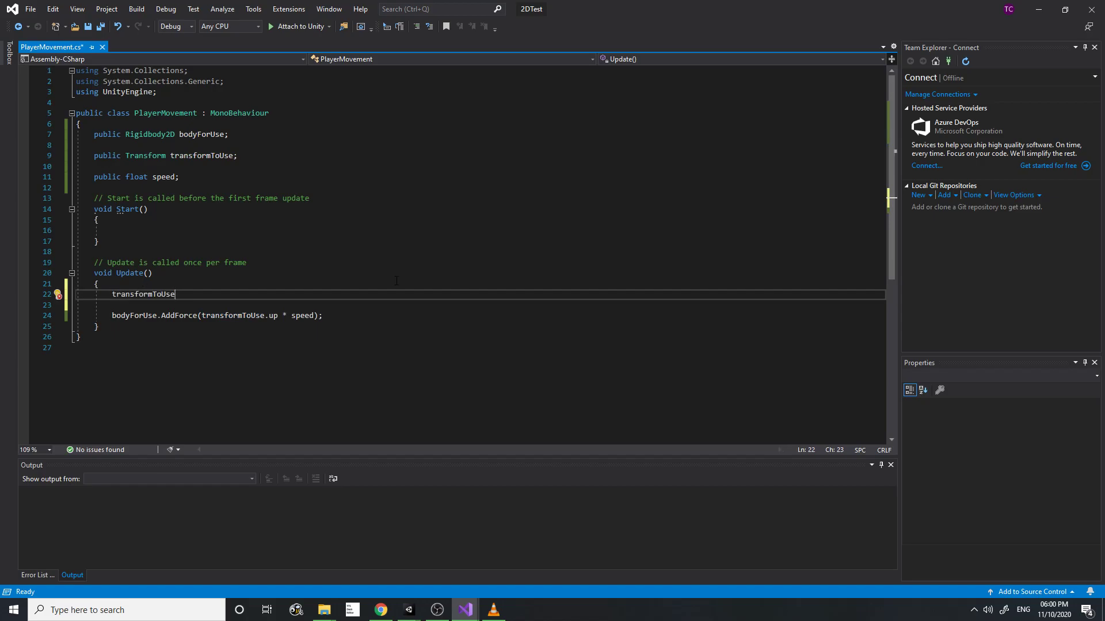
- Extend transformToUse in Update into the call transformToUse.Rotate();
text(.)
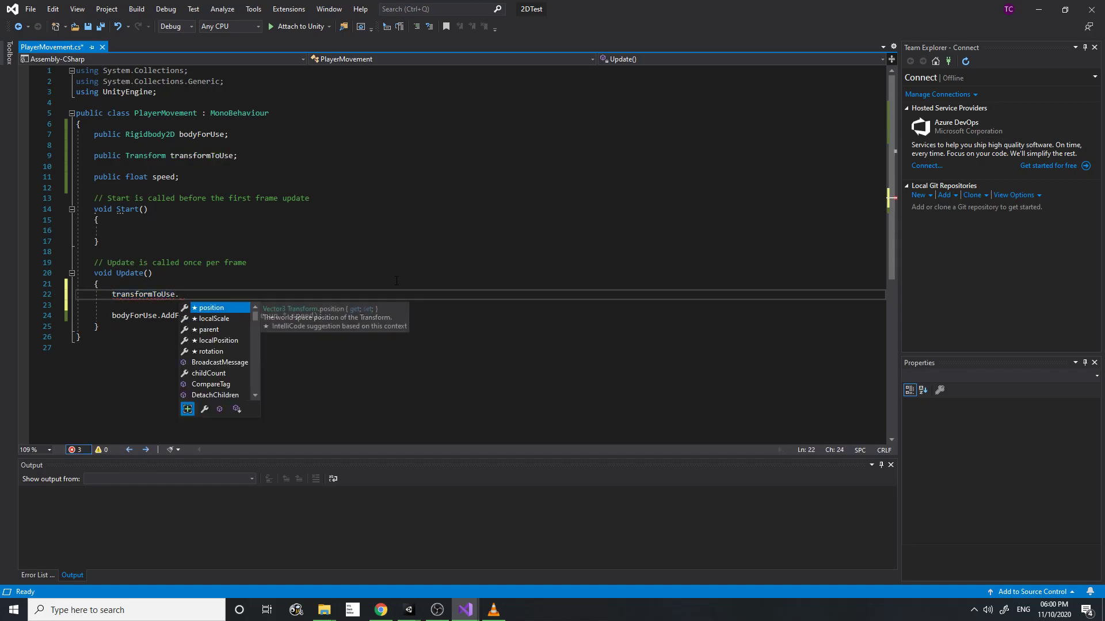
text(r)
key(Down)
key(Down)
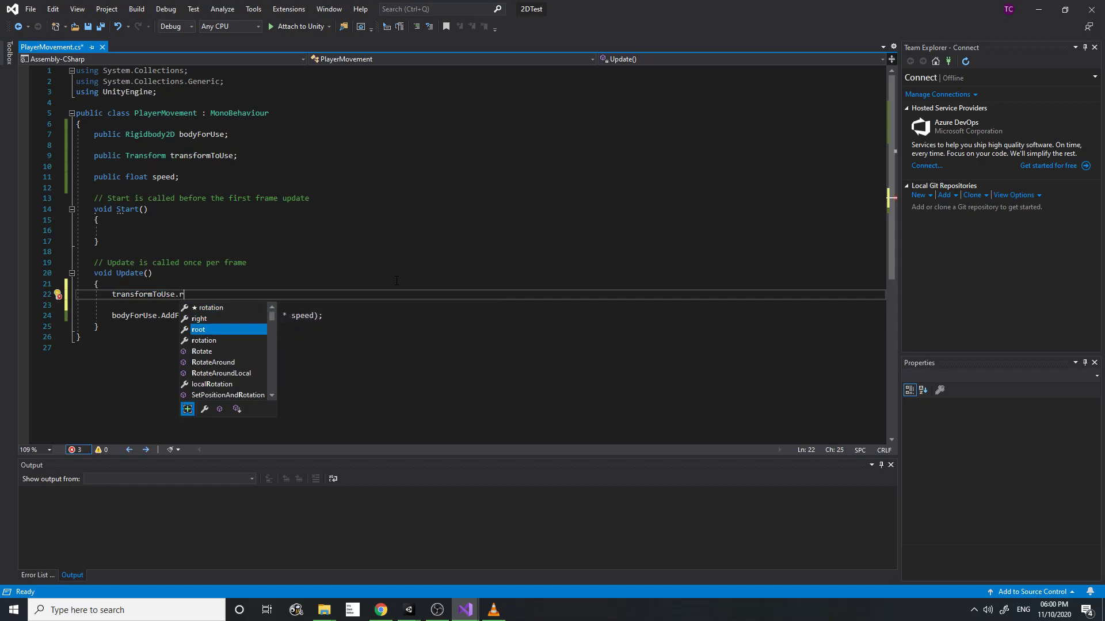
key(Down)
key(Down)
key(Tab)
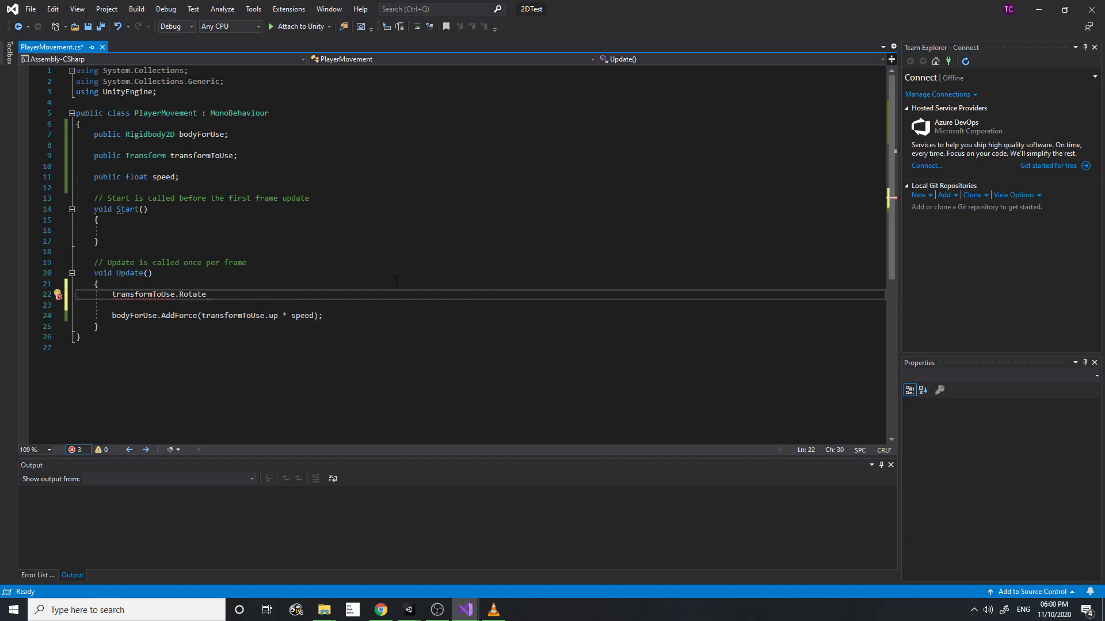
mouse_move(113, 295)
text(();)
- Add a comma inside the Rotate parentheses to separate the axis and angle arguments
mouse_move(190, 293)
click(175, 331)
mouse_move(166, 317)
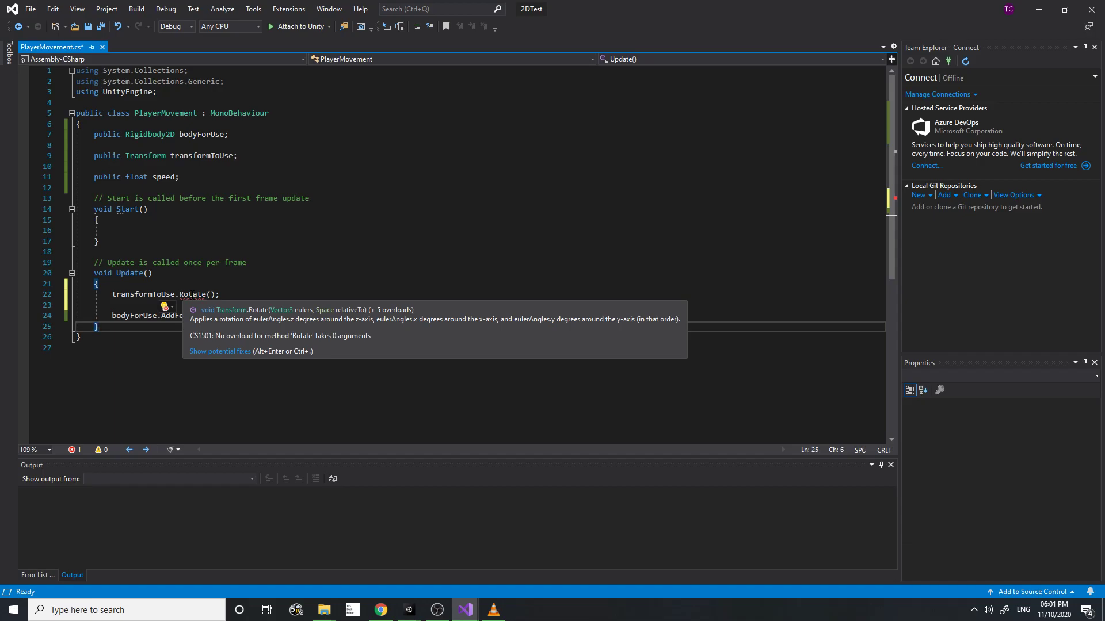
click(210, 295)
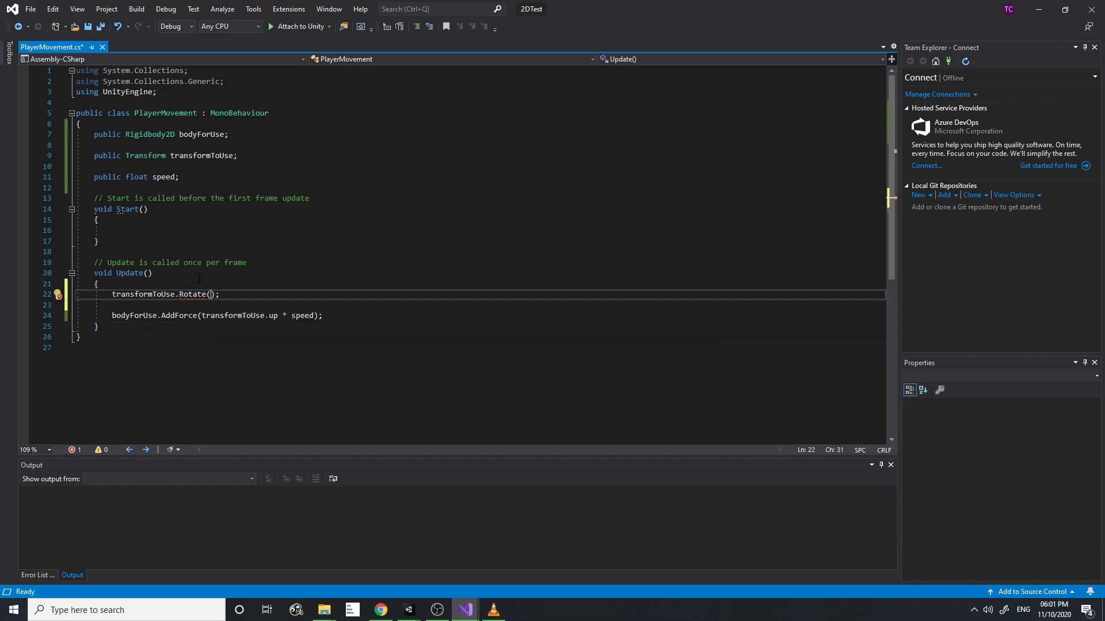
text(,)
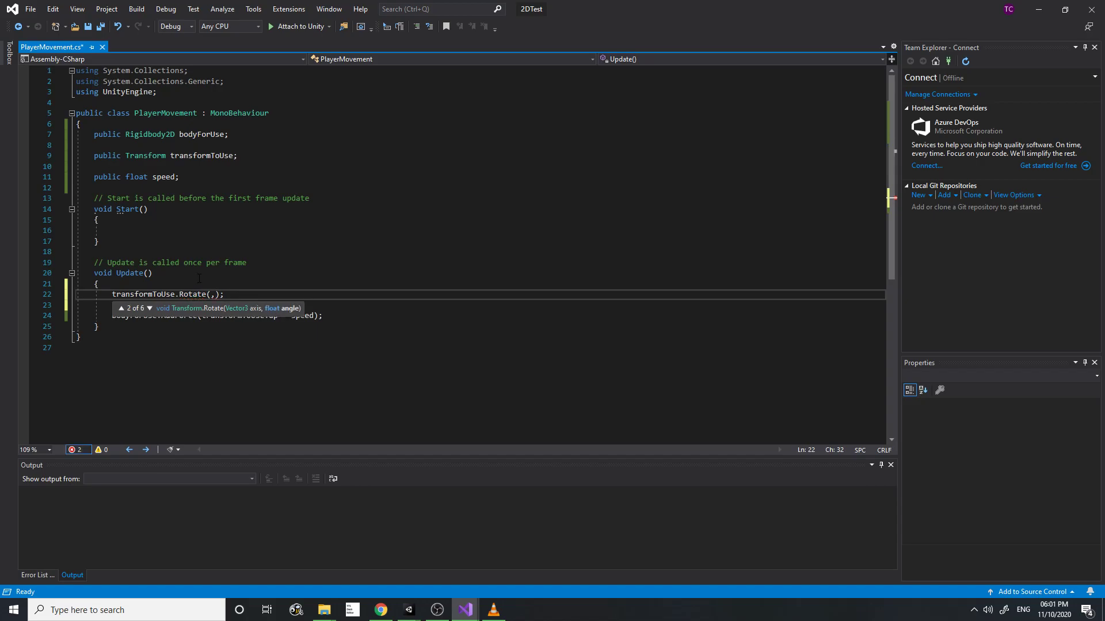
key(Left)
- Switch to the 2DTest project in Unity and try rotating Player about each axis, resetting X and Y to 0 and turning Z to about 22.58
mouse_move(408, 610)
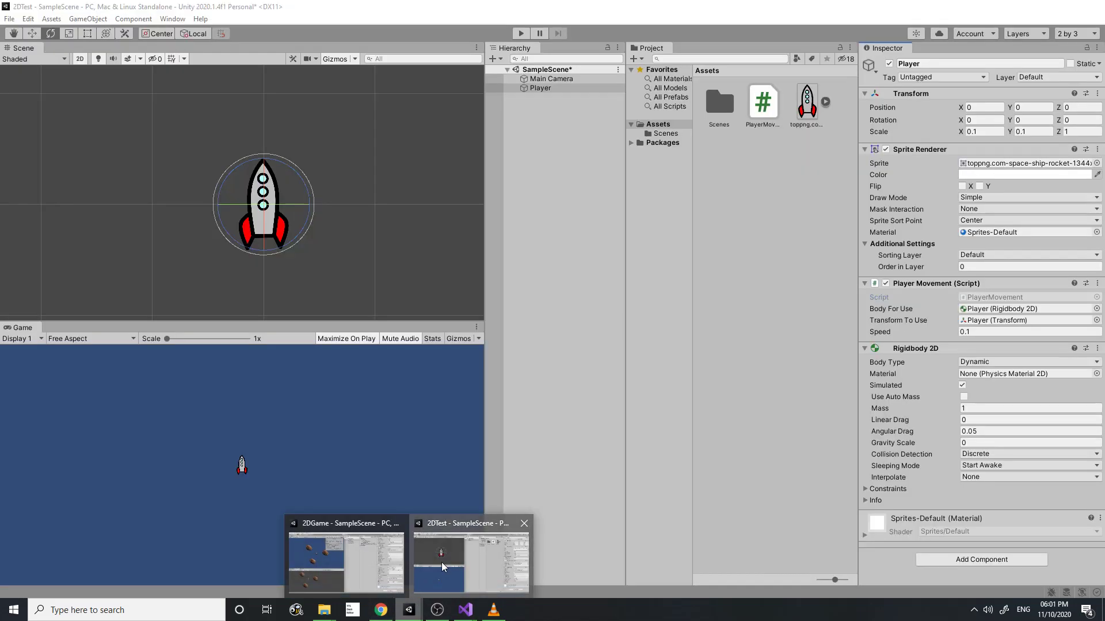
click(442, 563)
click(533, 88)
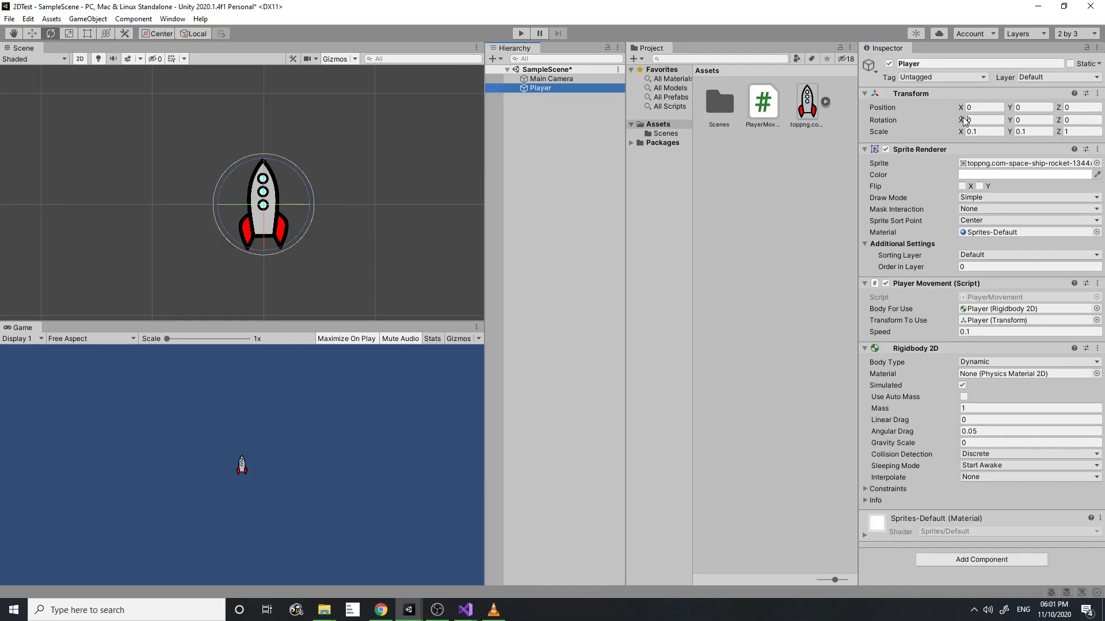
click(962, 120)
drag(963, 120, 1039, 121)
click(1000, 121)
text(0)
click(1039, 121)
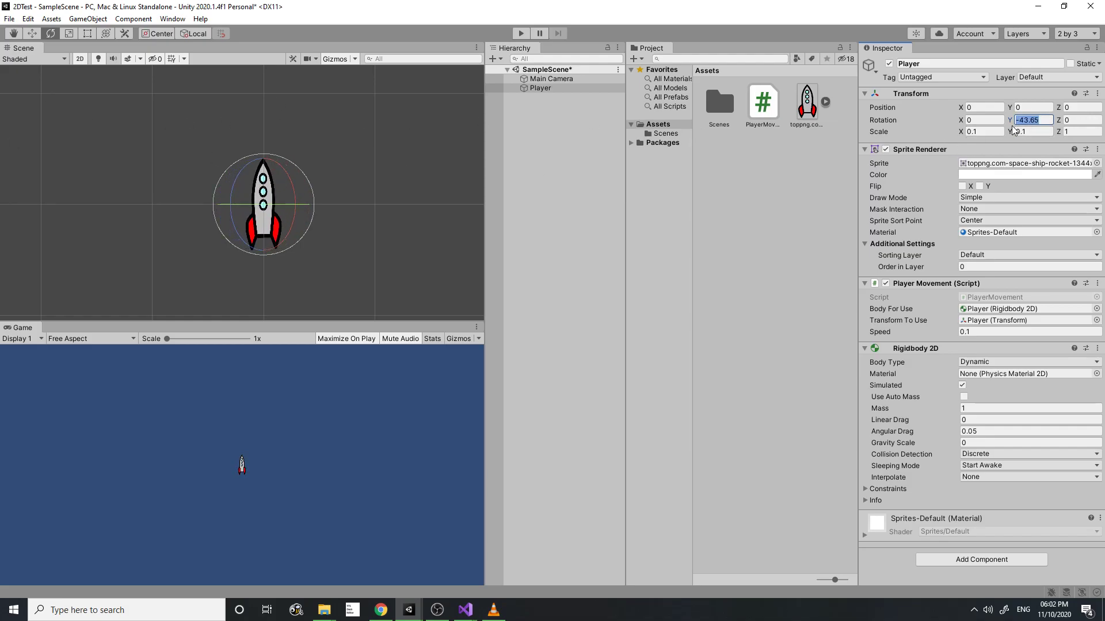
text(0)
drag(1057, 119, 438, 590)
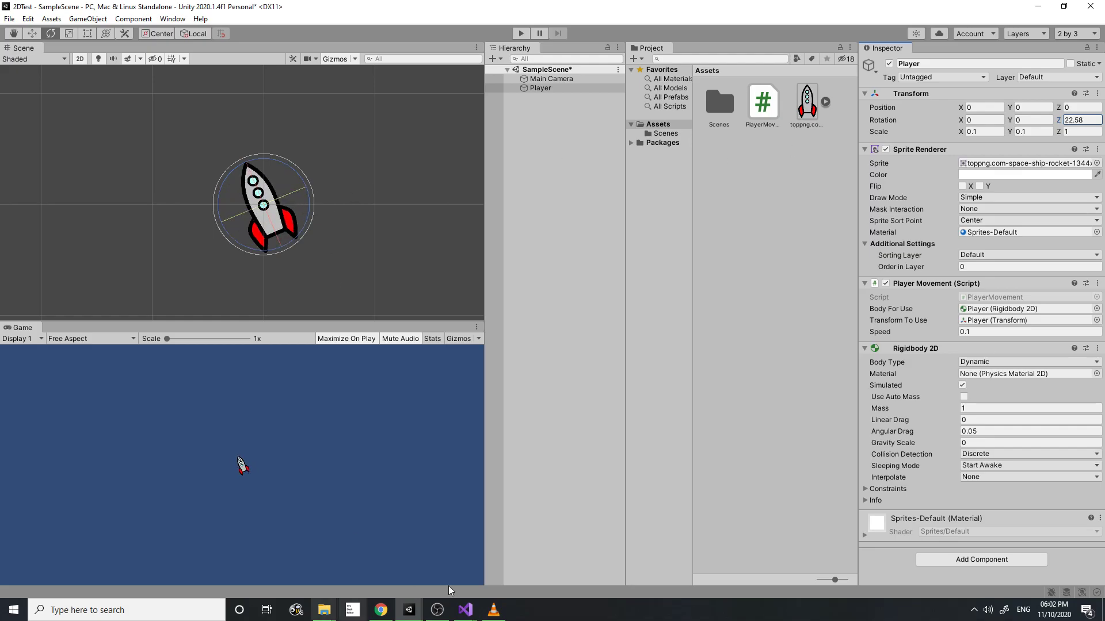
- Switch to the 2DTest script in Visual Studio, declare public Vector3 rotationAxis; above the speed variable, and save the file
mouse_move(465, 610)
click(496, 556)
drag(111, 172, 118, 174)
key(Up)
key(Down)
key(Return)
key(Return)
key(Up)
text(publ)
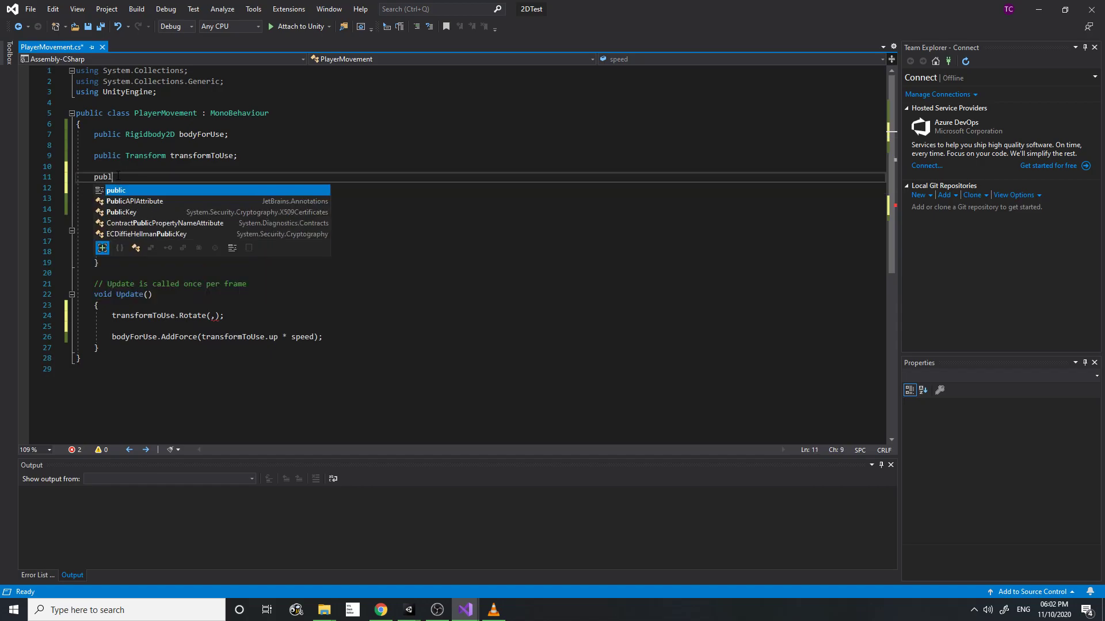
text(ic Vector3)
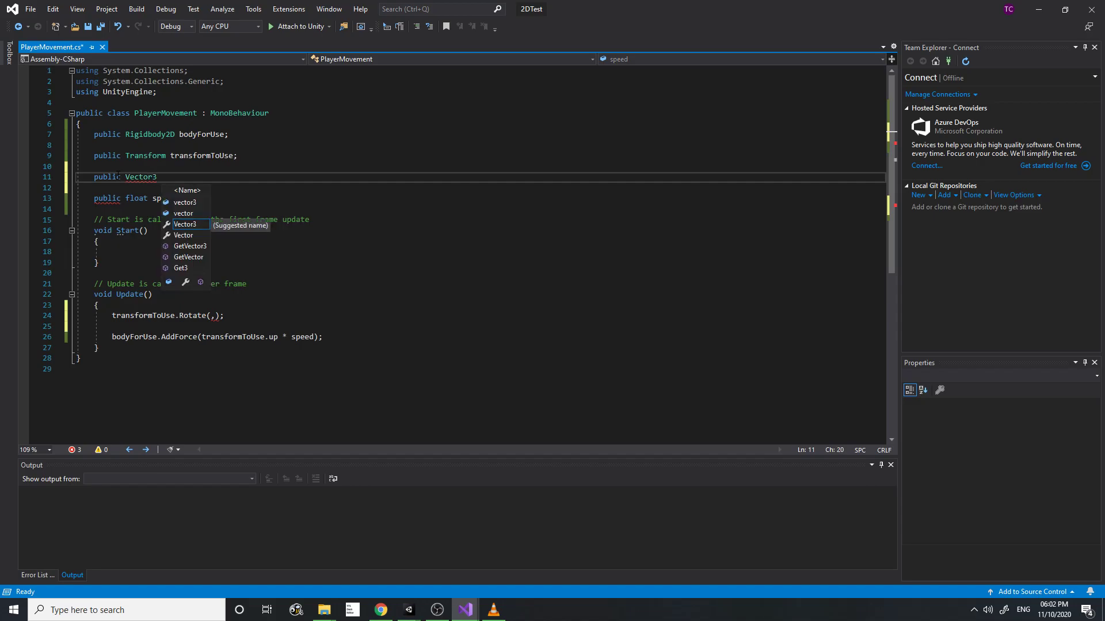
text( rotationAxis;)
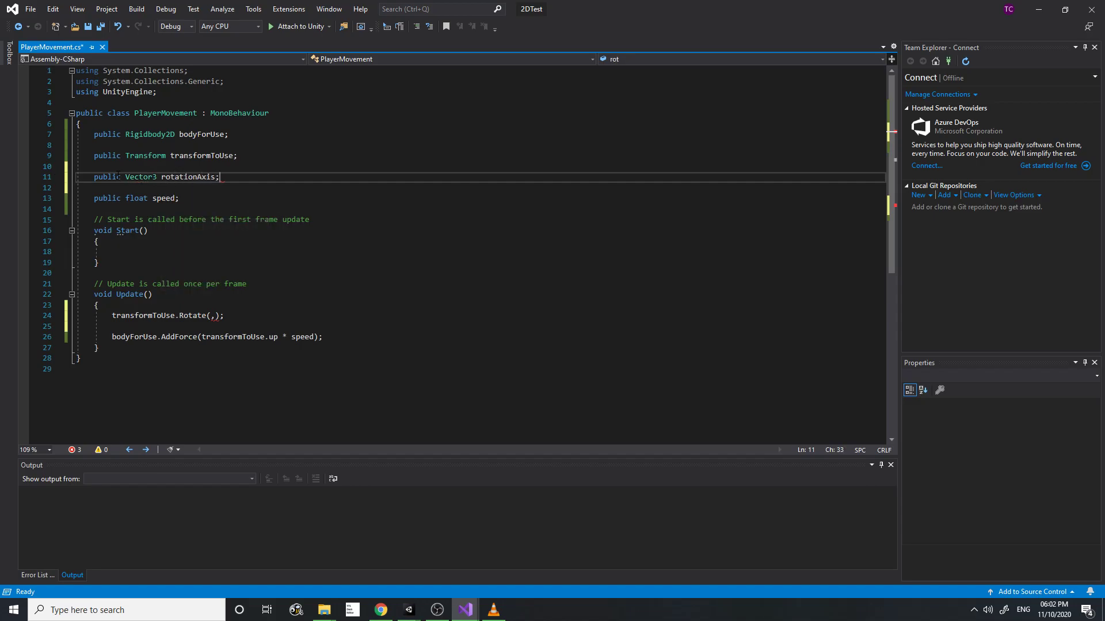
key(ctrl+s)
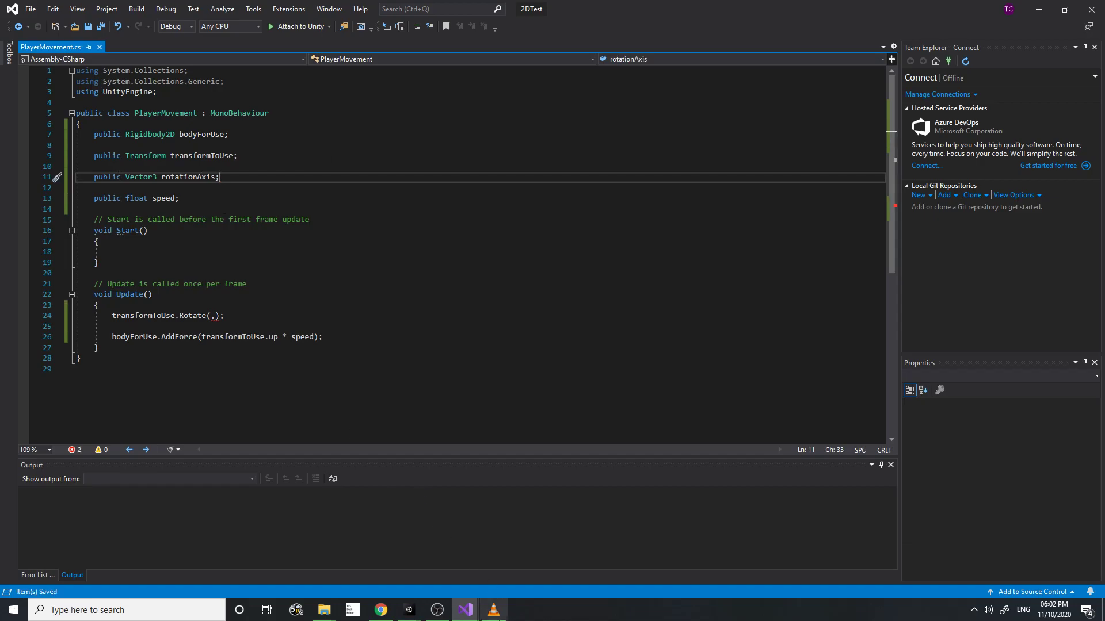
- Switch to the 2DTest project in Unity and reset the Player's Z rotation to 0
mouse_move(409, 610)
click(472, 552)
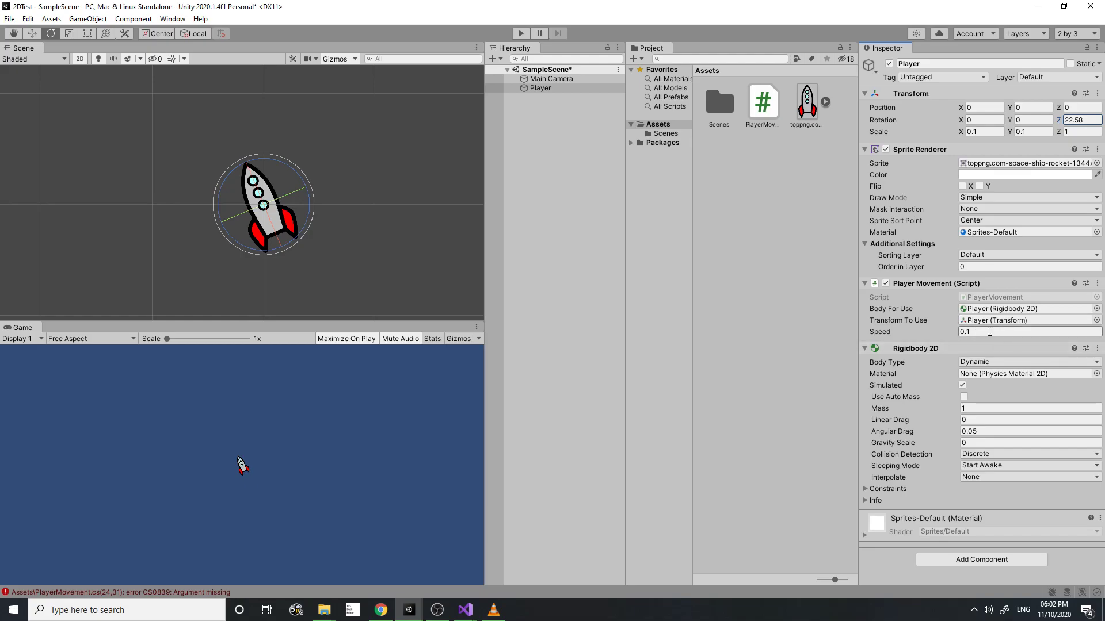
click(1100, 122)
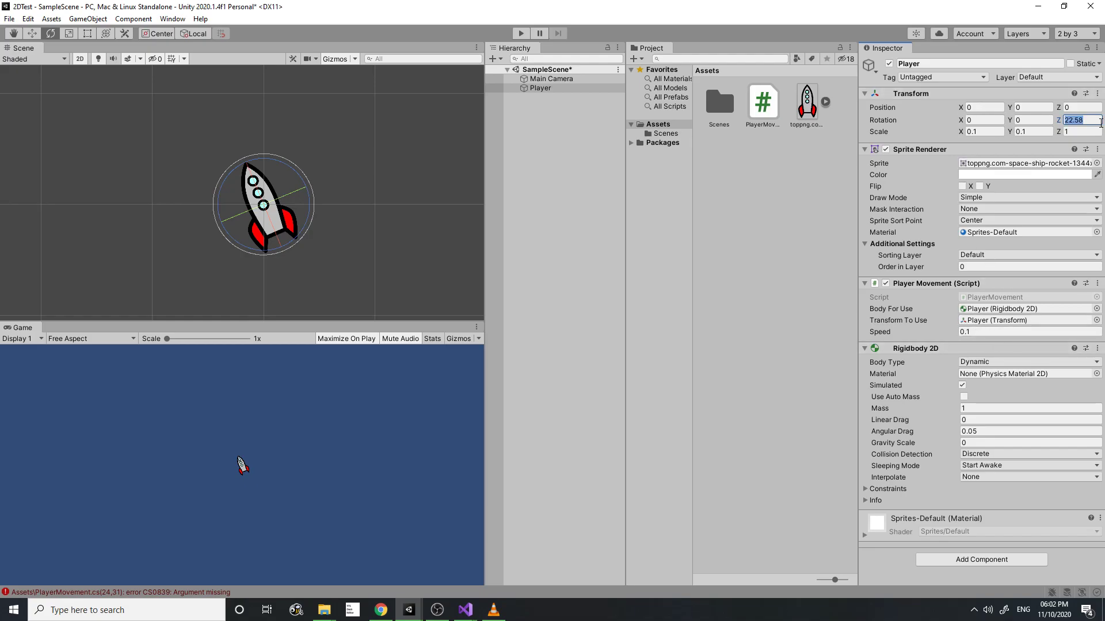
text(0)
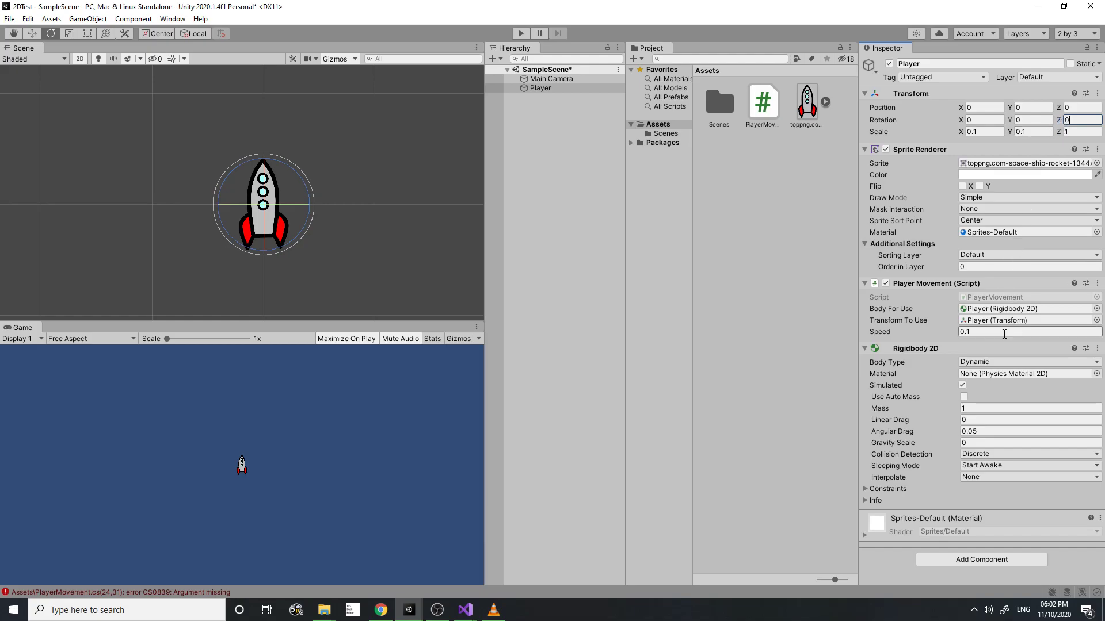
click(1008, 330)
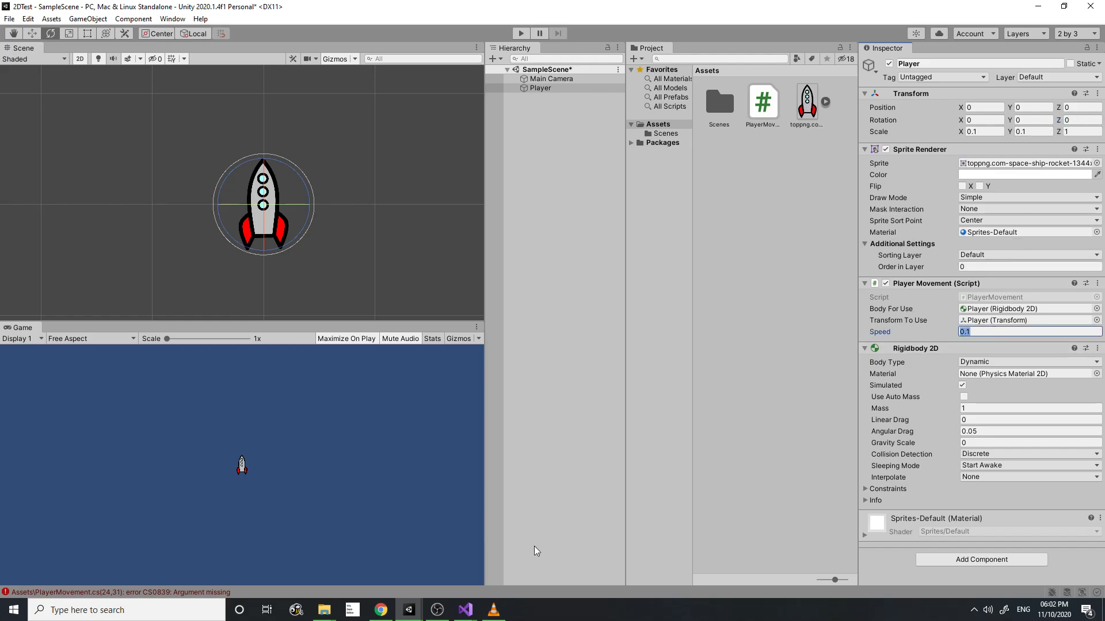
- Switch to the 2DTest script in Visual Studio and delete the incomplete Rotate statement from Update
click(465, 610)
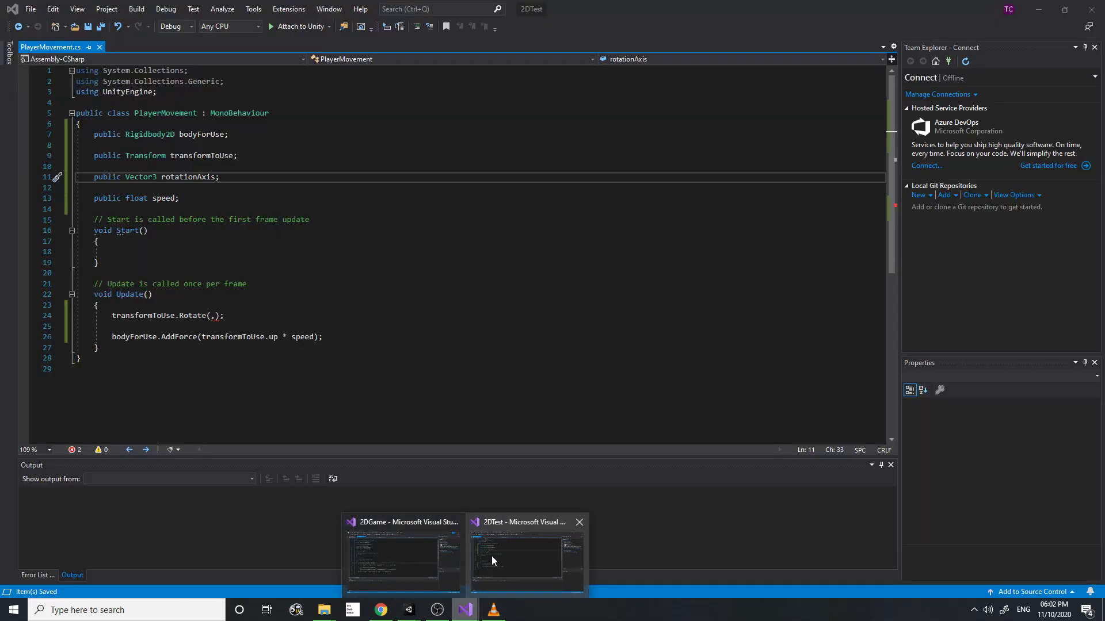
click(492, 555)
click(112, 315)
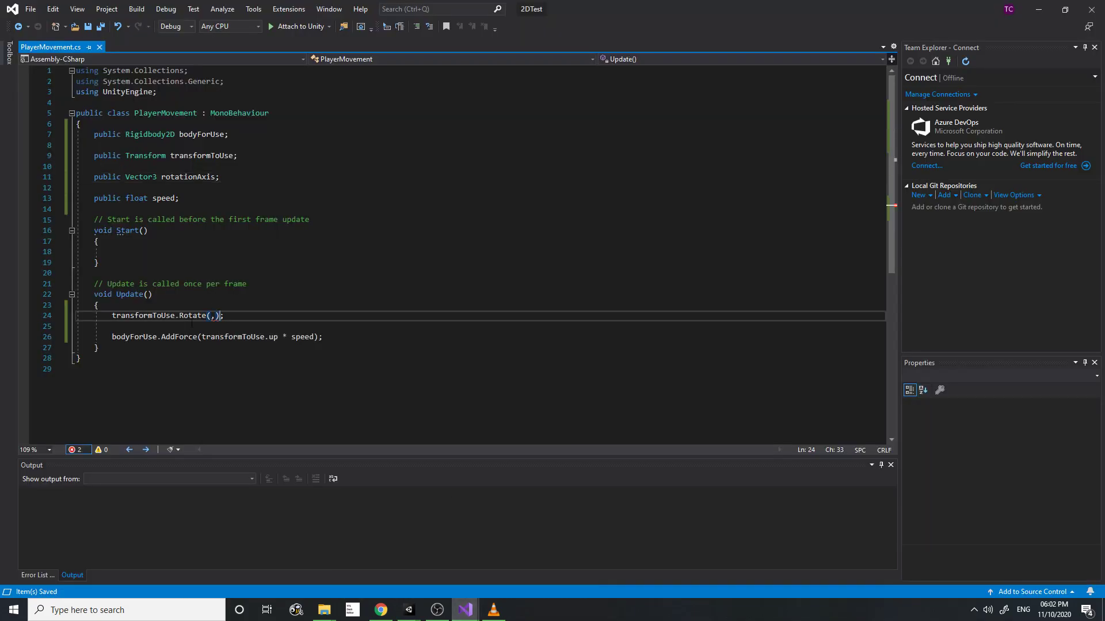
key(shift+End)
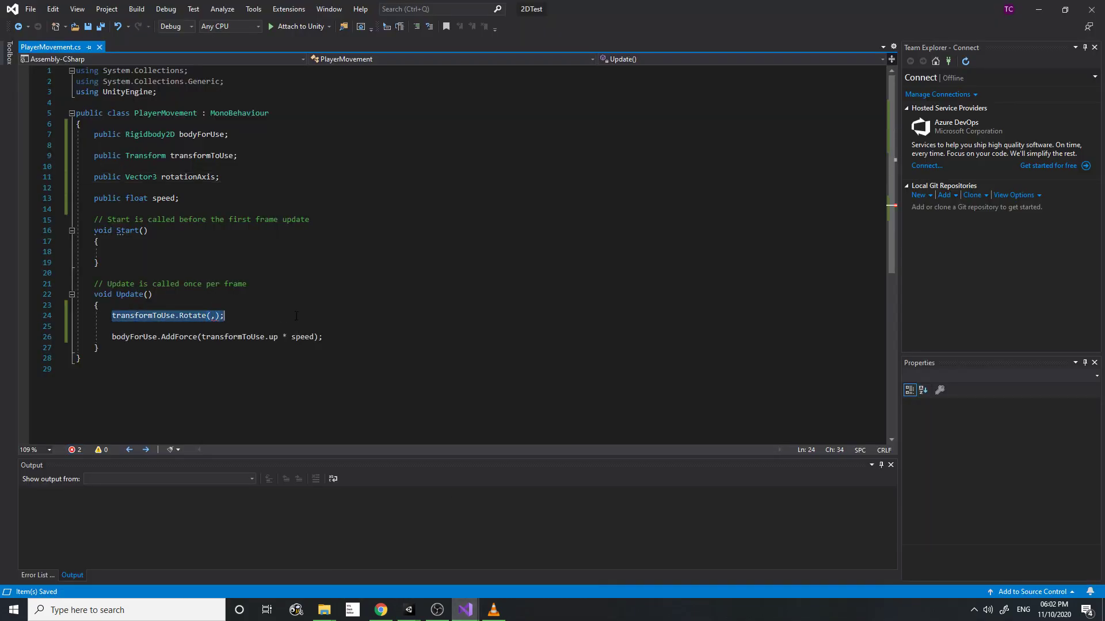
key(Delete)
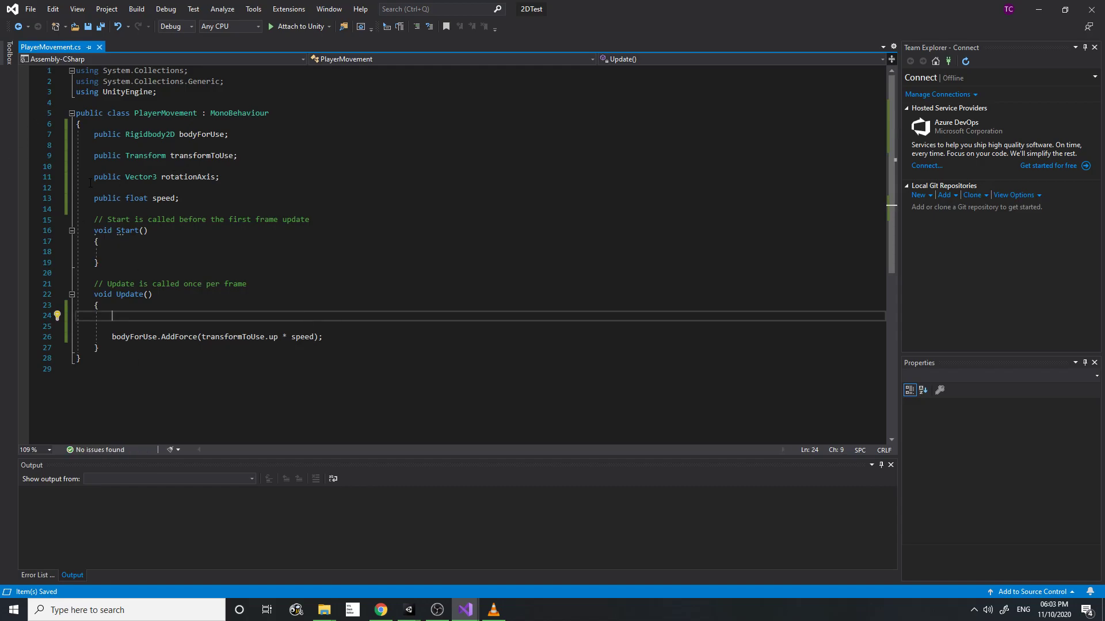
- Highlight the rotationAxis declaration, and inspect the Rotation Axis X and Z values of Player's Player Movement component in Unity
drag(91, 178, 267, 181)
mouse_move(410, 609)
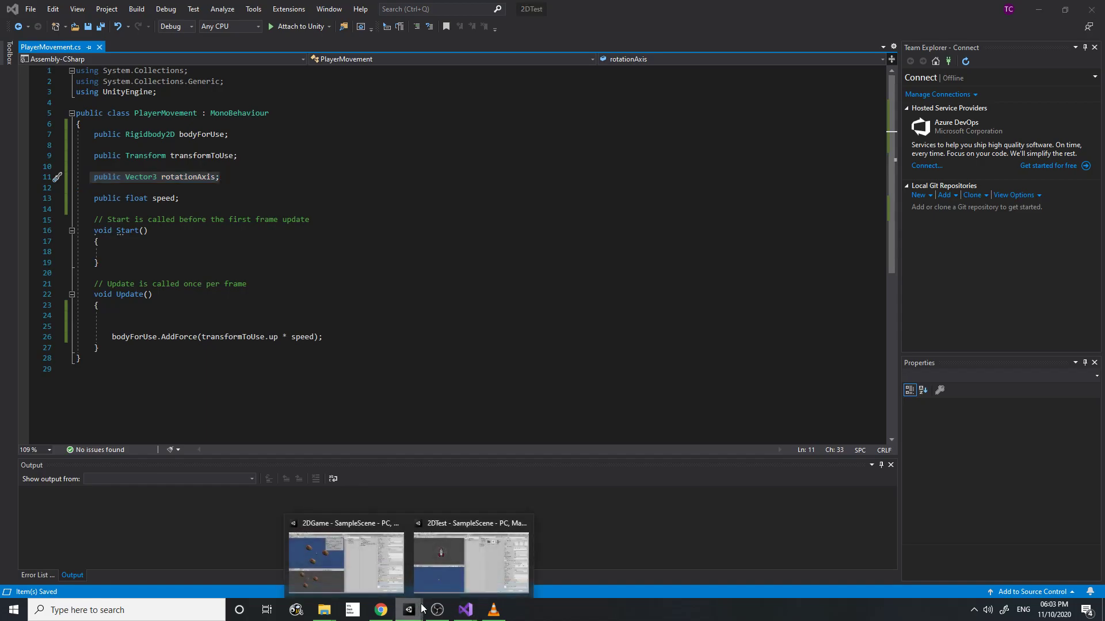
click(469, 561)
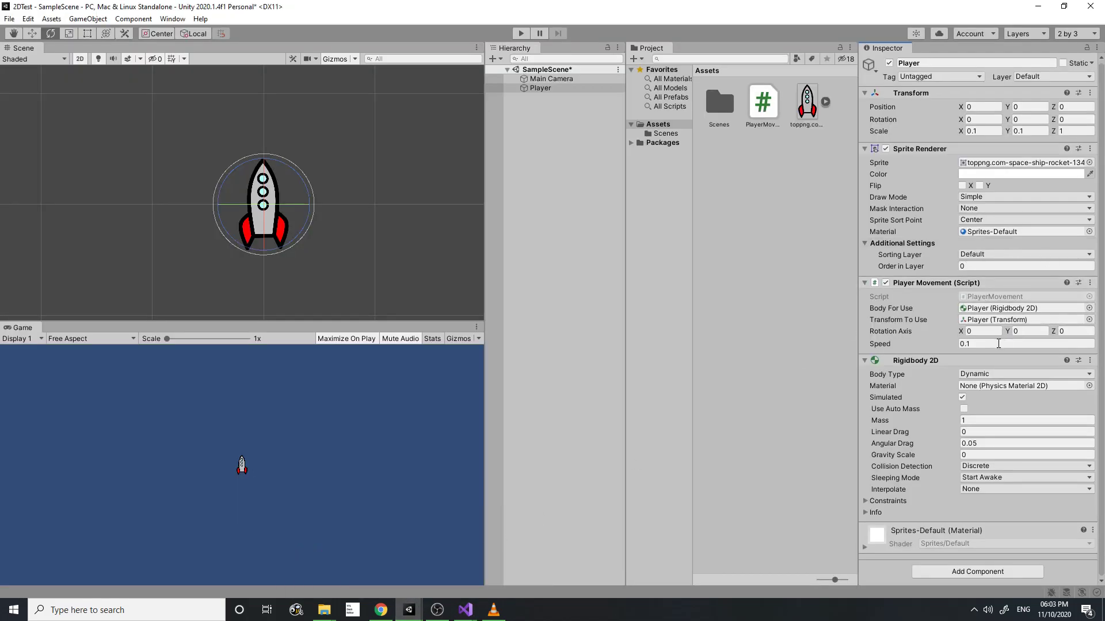
click(982, 333)
click(1068, 332)
- Switch to the 2DTest script in Visual Studio and add a transformToUse.Rotate(rotationAxis) call at the start of Update
click(463, 610)
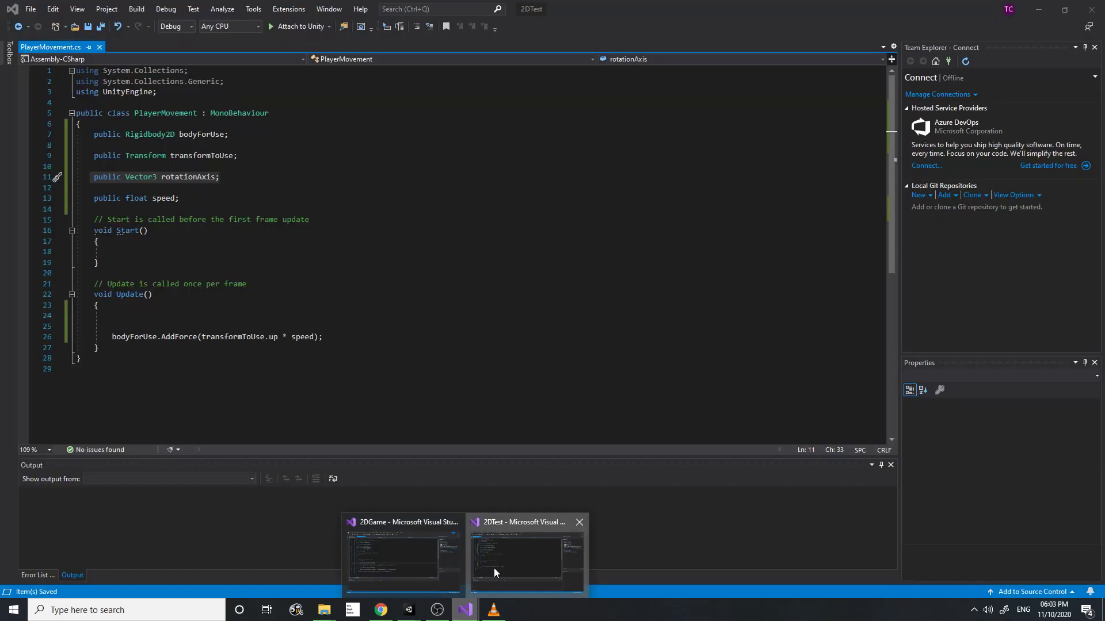
click(494, 568)
click(383, 315)
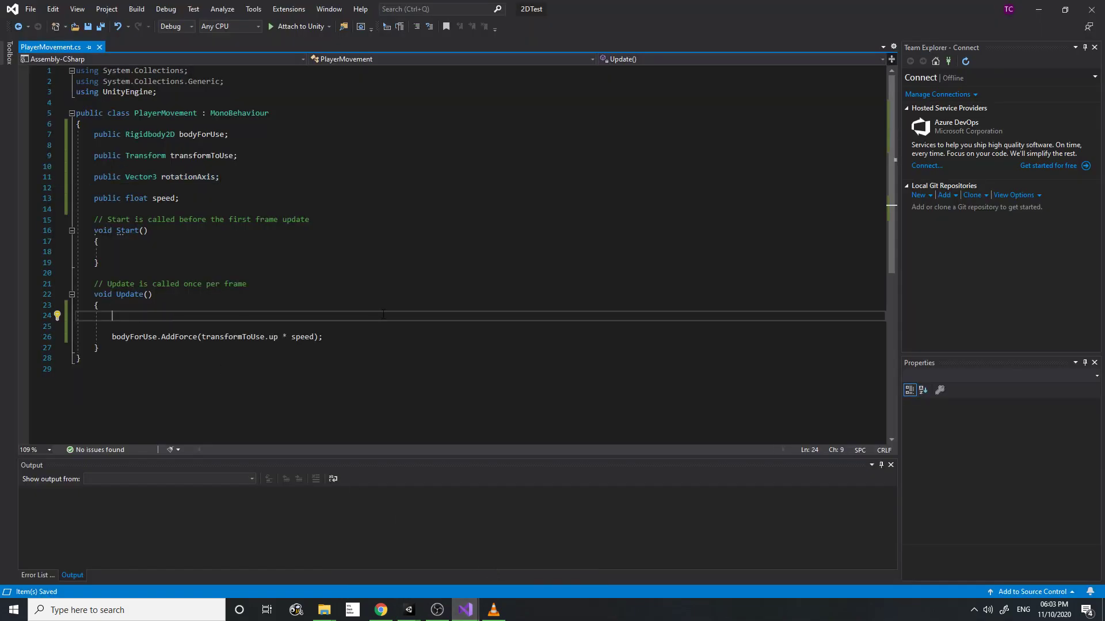
text(transformToUse)
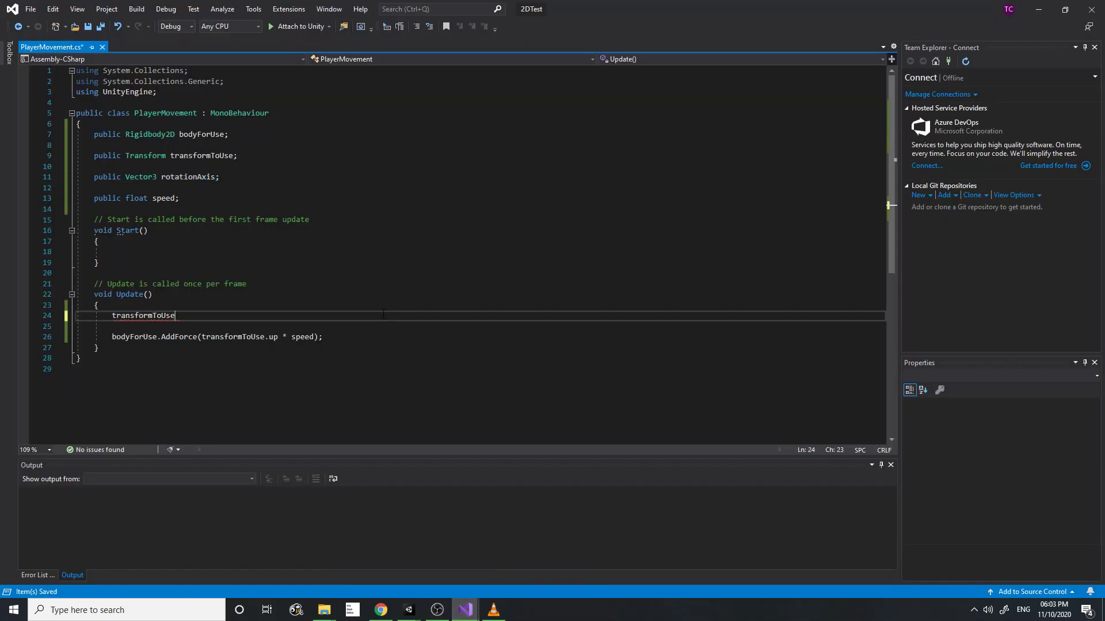
text(.Ro)
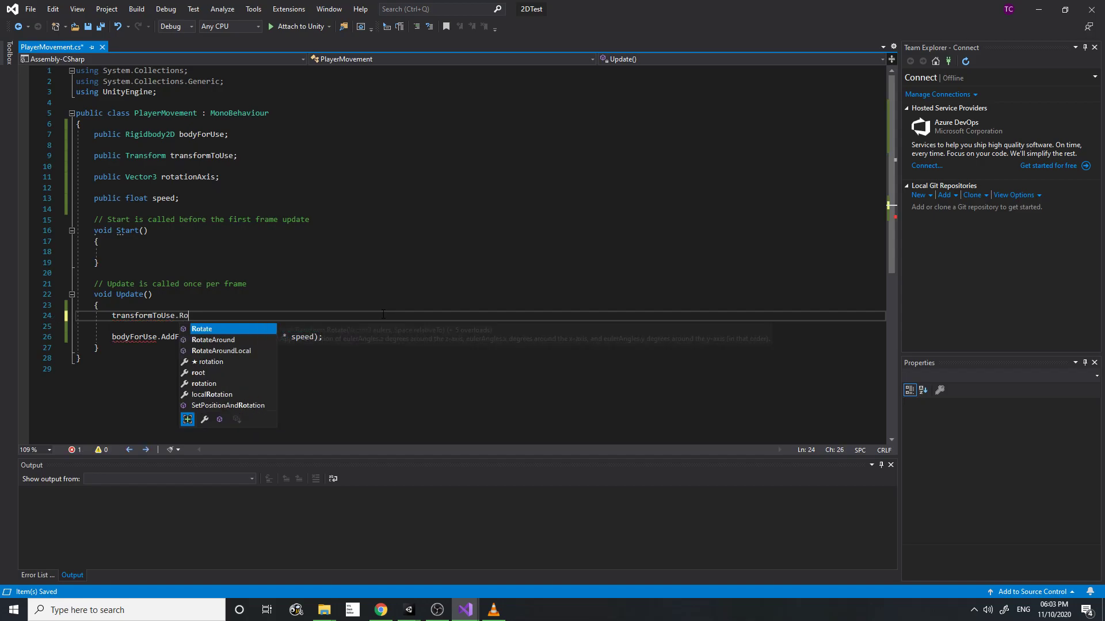
text(tate()
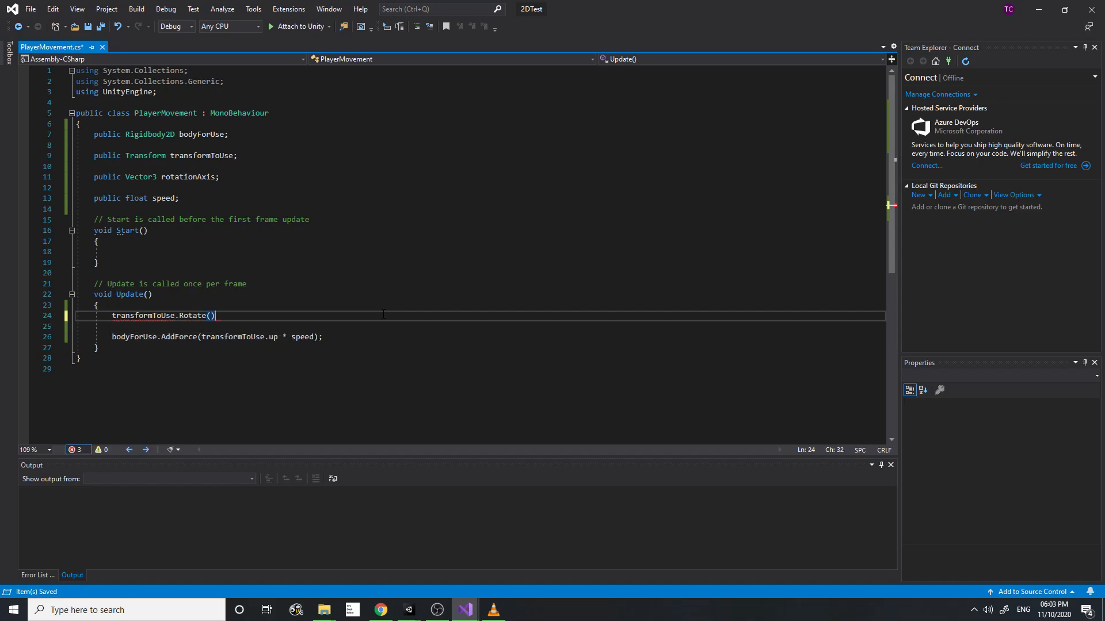
key(ctrl+space)
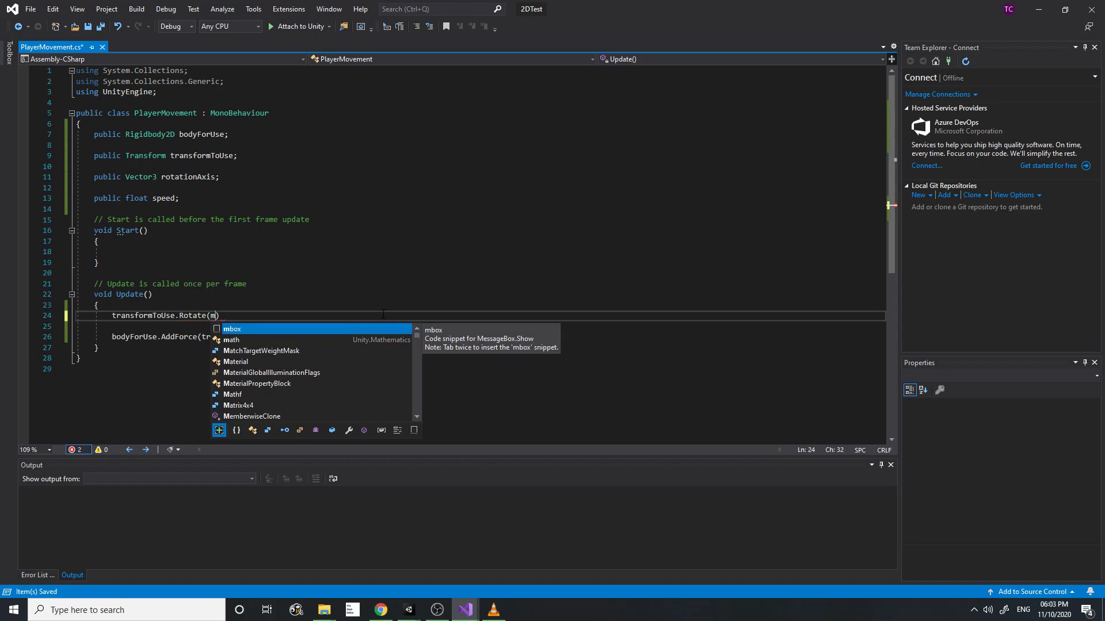
text(rotai)
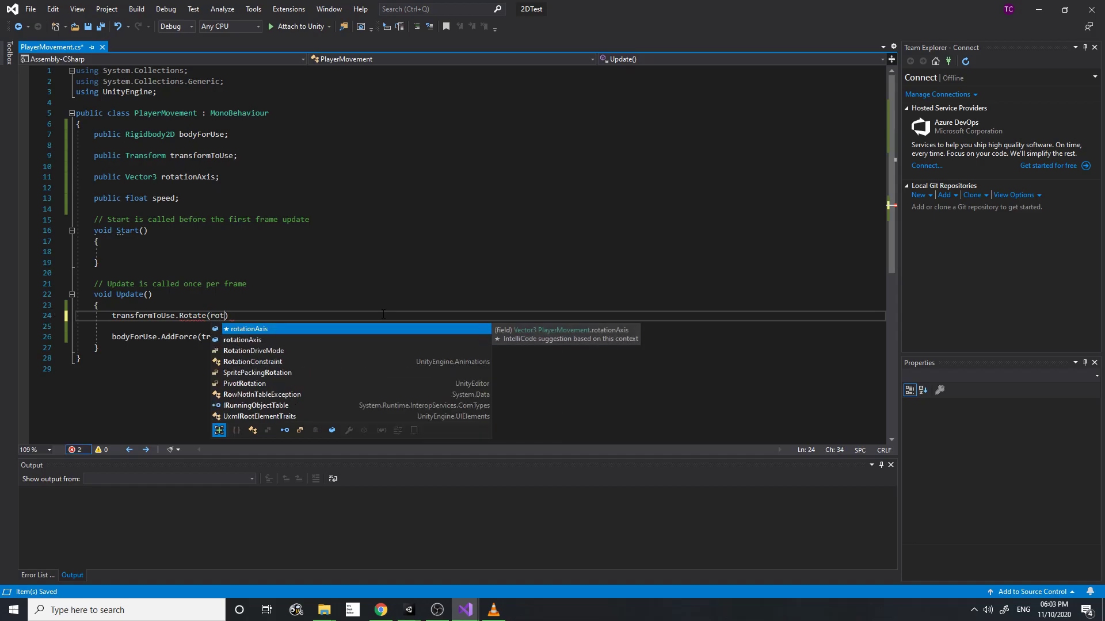
key(Tab)
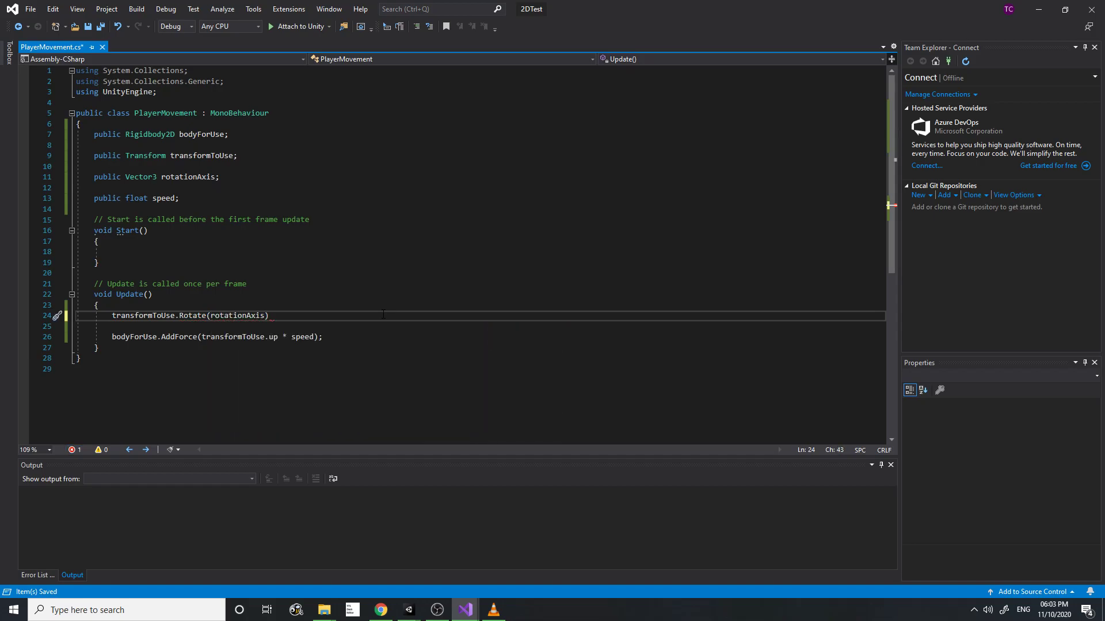
- End the Rotate call with a semicolon and add a comma after rotationAxis for a second argument
text(,)
click(278, 308)
click(284, 315)
text(;)
key(Left)
key(Left)
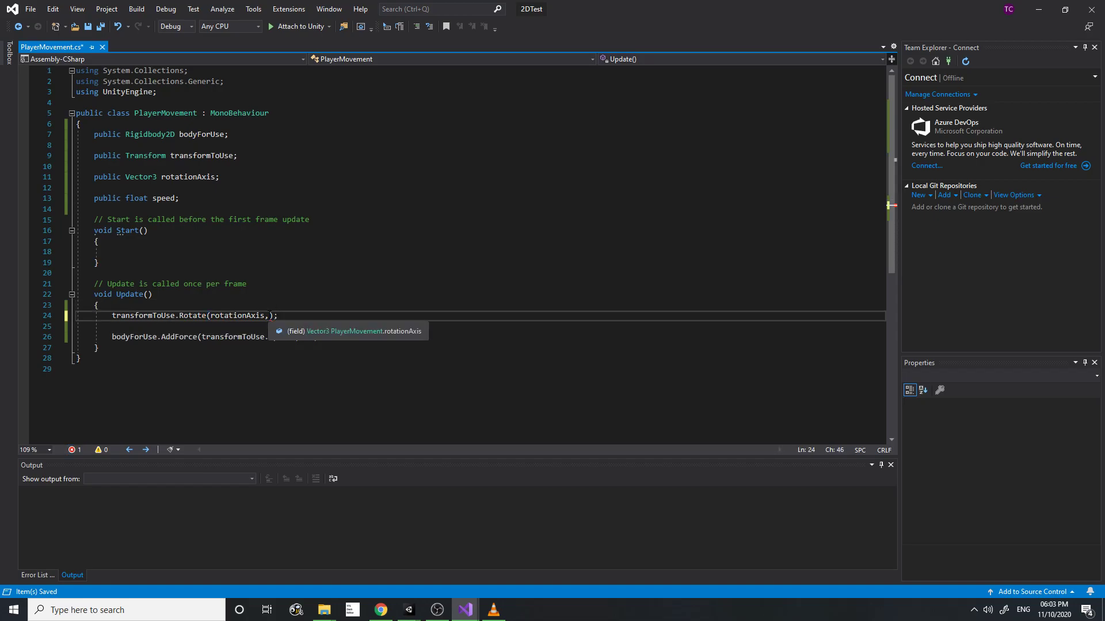
key(BackSpace)
text(,)
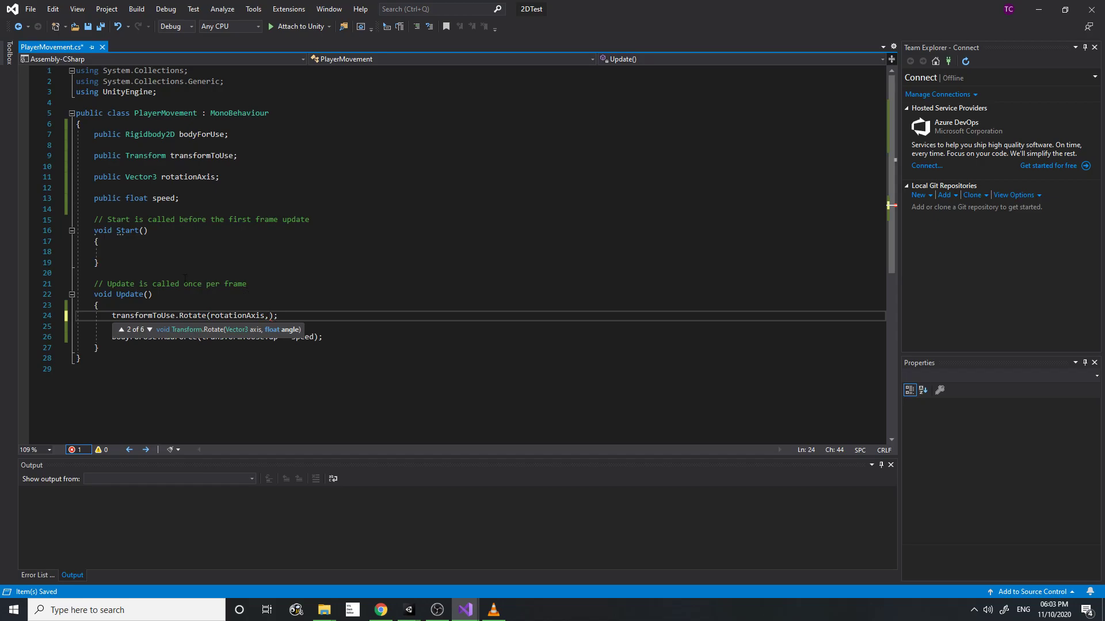
- Duplicate the speed declaration below the original and rename the copy to declare public float rotationSpeed;
drag(180, 198, 31, 198)
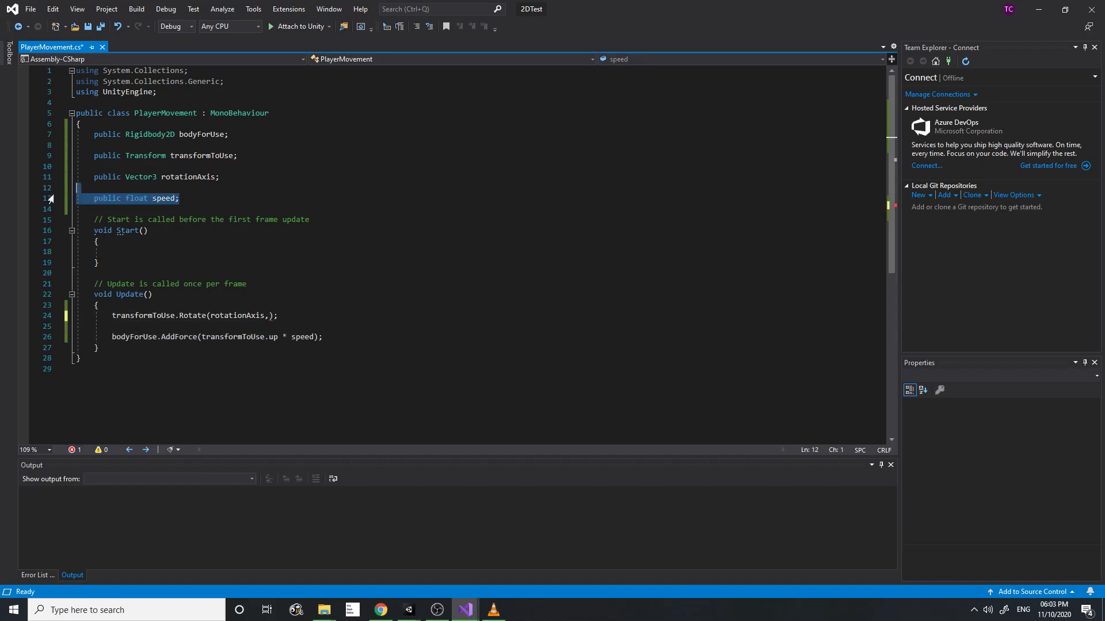
key(ctrl+c)
click(158, 212)
key(Return)
key(Return)
key(ctrl+v)
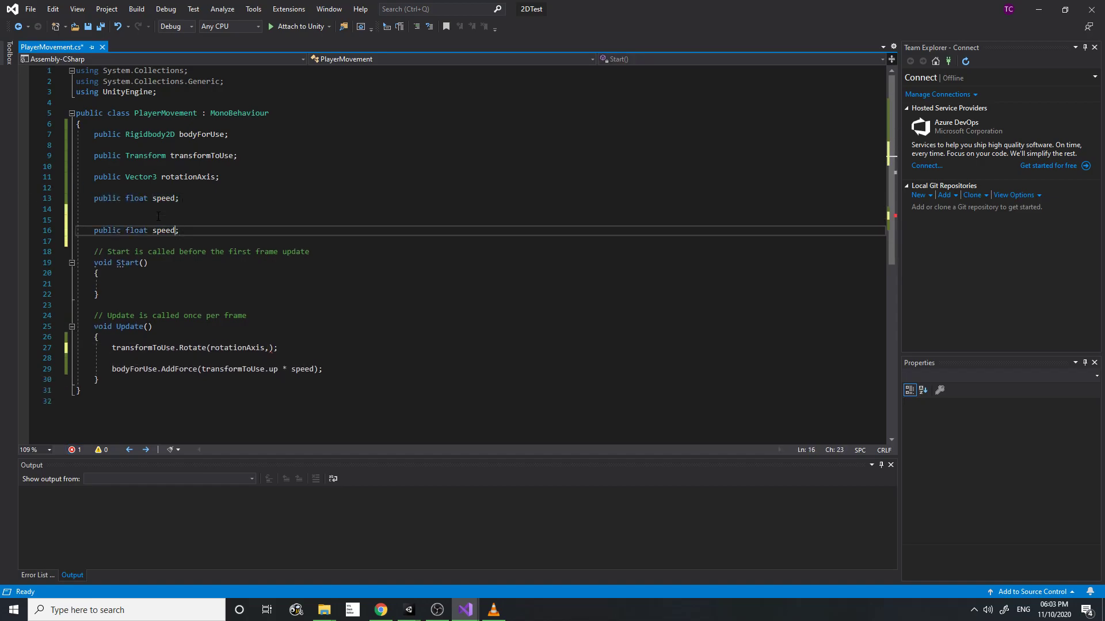
key(BackSpace)
key(BackSpace)
key(BackSpace)
key(BackSpace)
key(BackSpace)
text(rotationSpeed)
- Pass rotationSpeed as the second argument of the Rotate call and save the script
drag(152, 230, 211, 230)
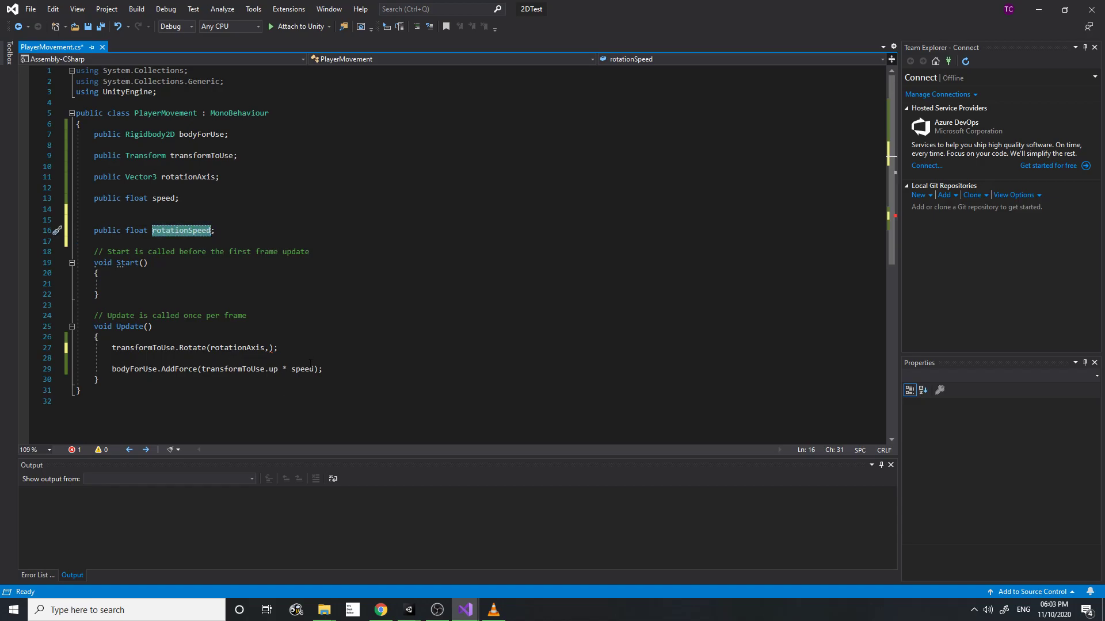
text(rotationSpeed)
key(End)
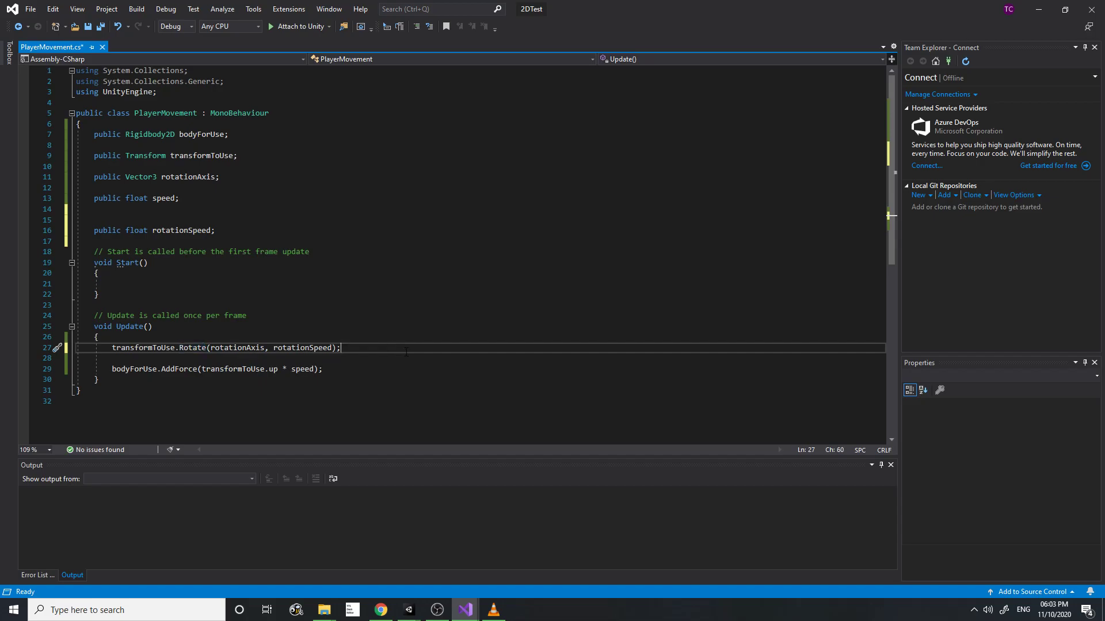
key(ctrl+s)
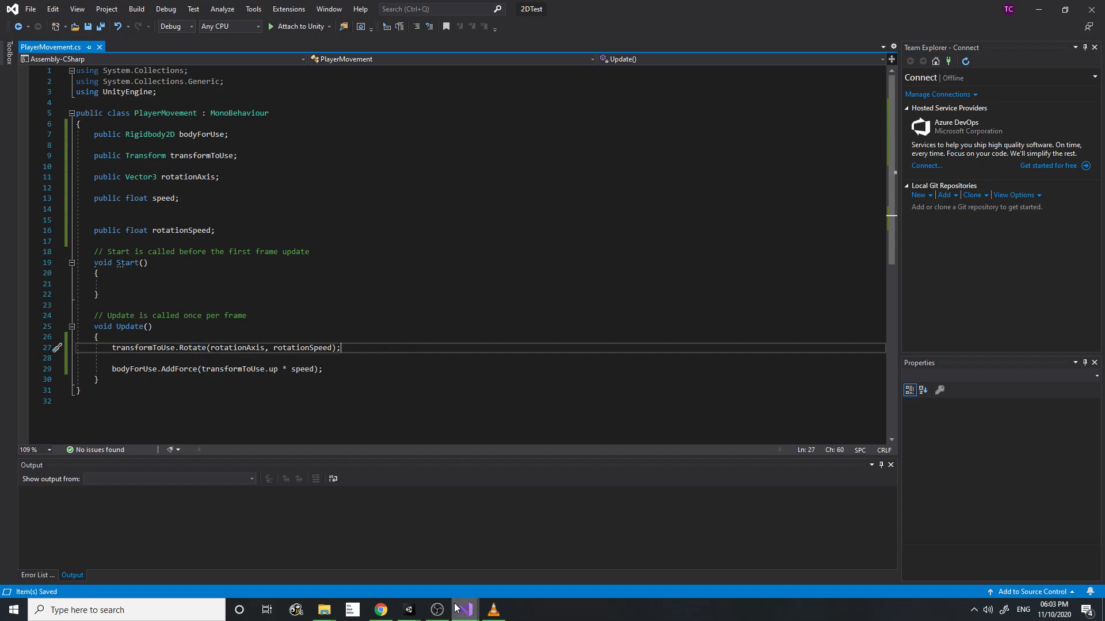
- Switch to the 2DTest project in Unity, play-test the scene, and stop it
mouse_move(409, 608)
click(442, 569)
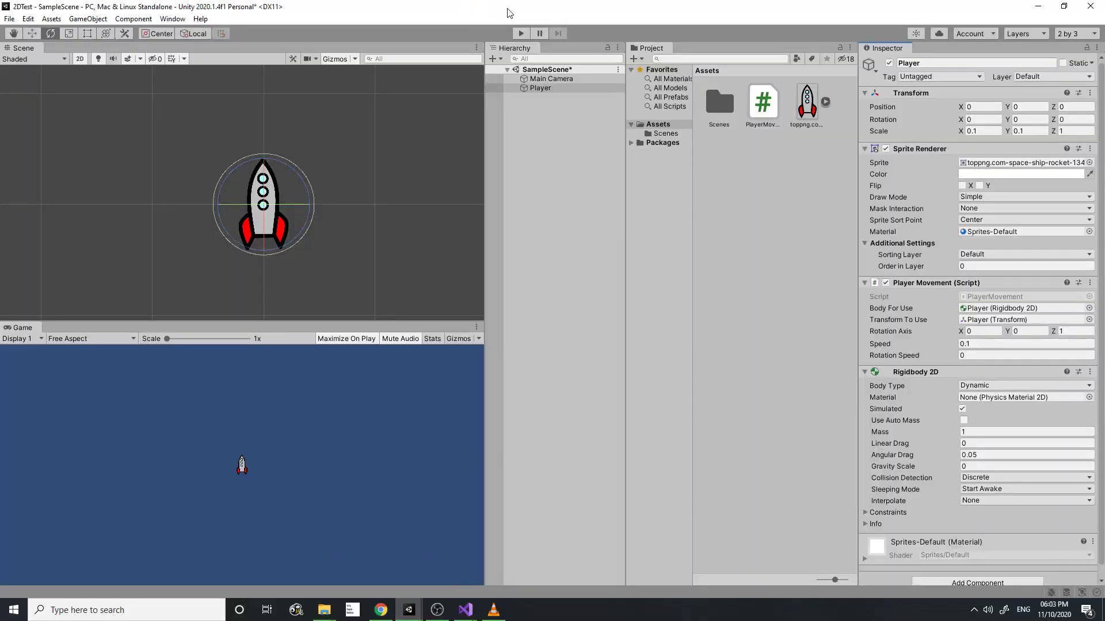
click(521, 32)
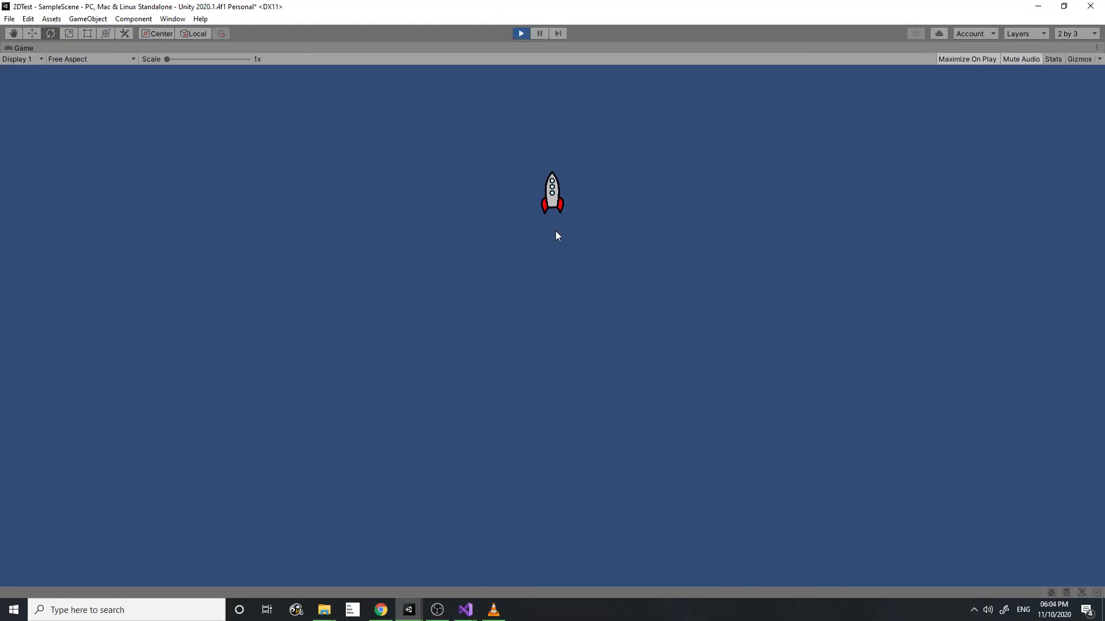
click(522, 33)
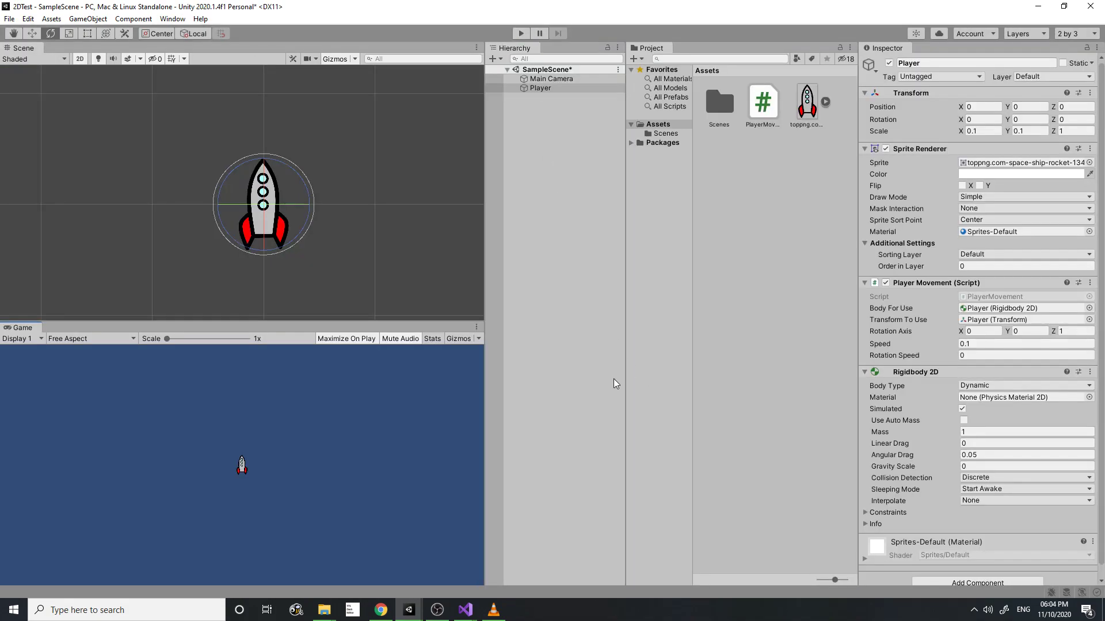
- Try a Rotation Speed of 10 in Player's Player Movement component, play-testing the scene and stopping it after each run
click(979, 355)
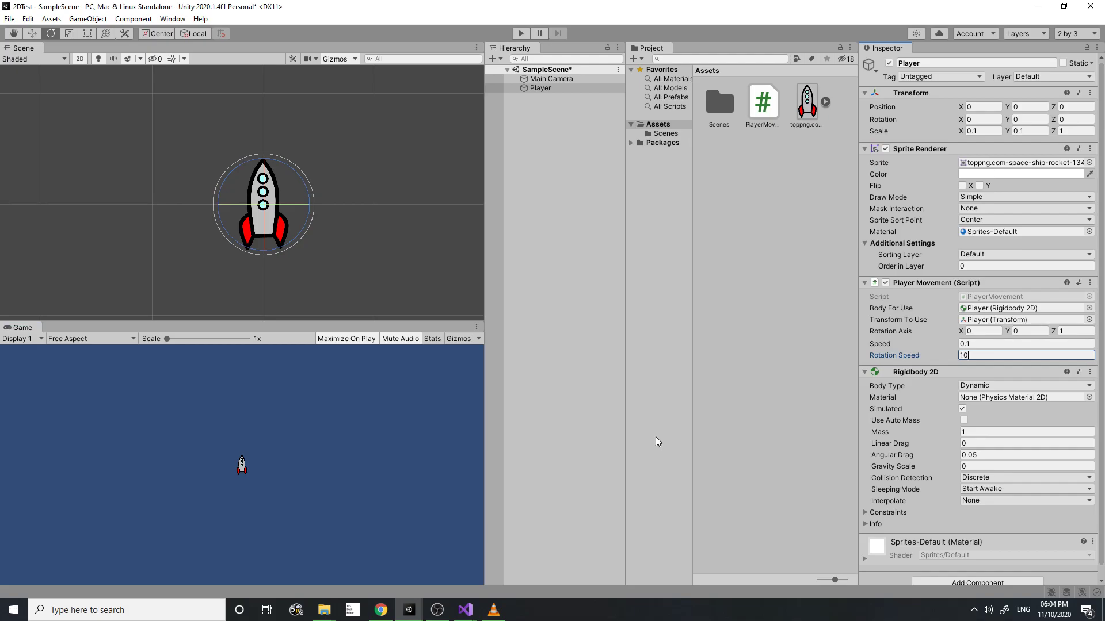
click(521, 32)
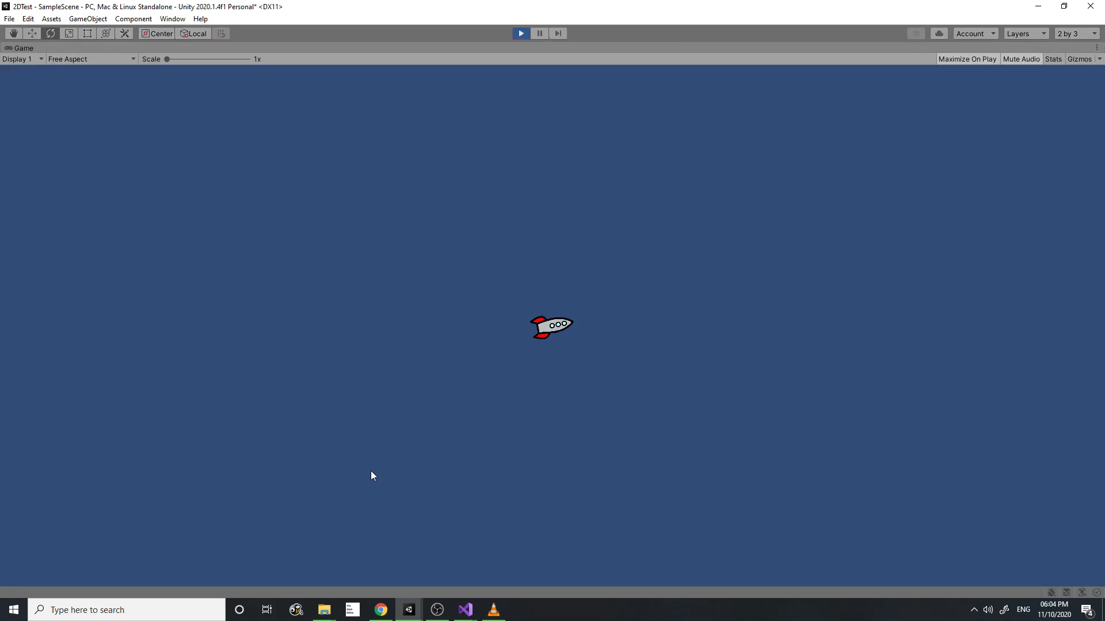
click(524, 35)
click(988, 355)
text(10)
click(518, 34)
click(527, 35)
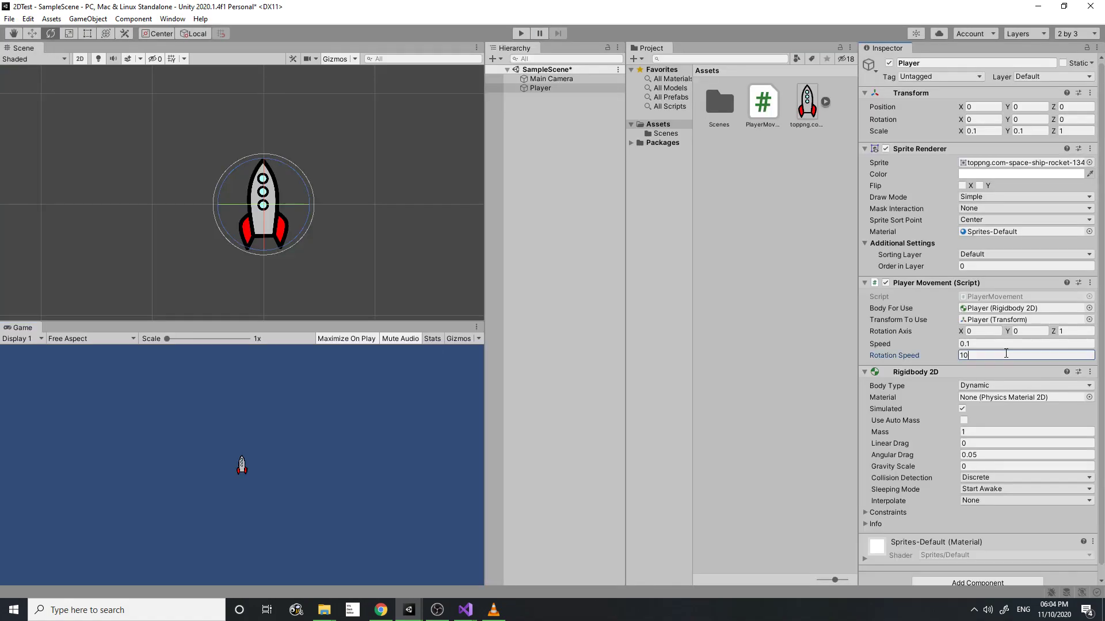
- Set Player's Rotation Speed to 1, play-test the scene, and stop it
click(520, 33)
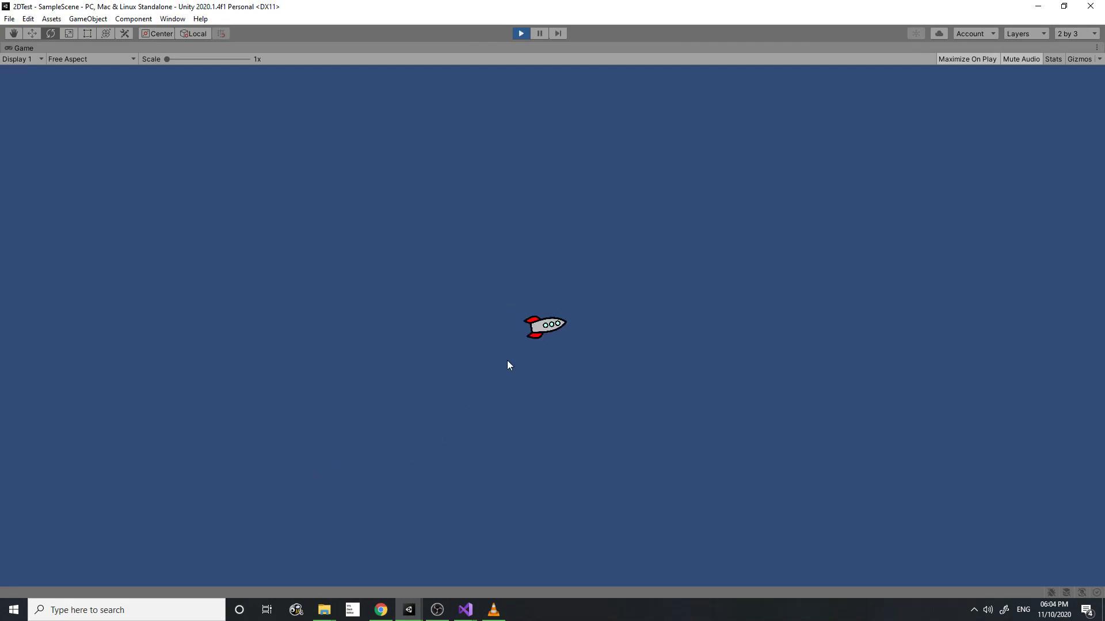
click(523, 35)
- Switch to the 2DTest script in Visual Studio and begin an if (Input.GetKey()) condition at the start of Update
mouse_move(466, 610)
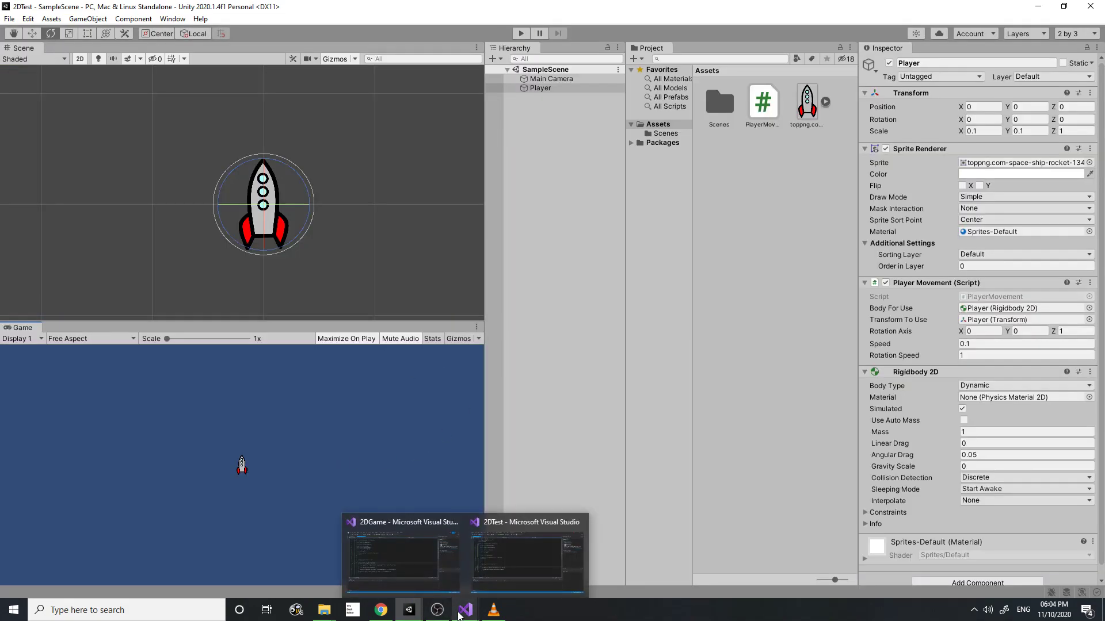
click(509, 578)
click(181, 338)
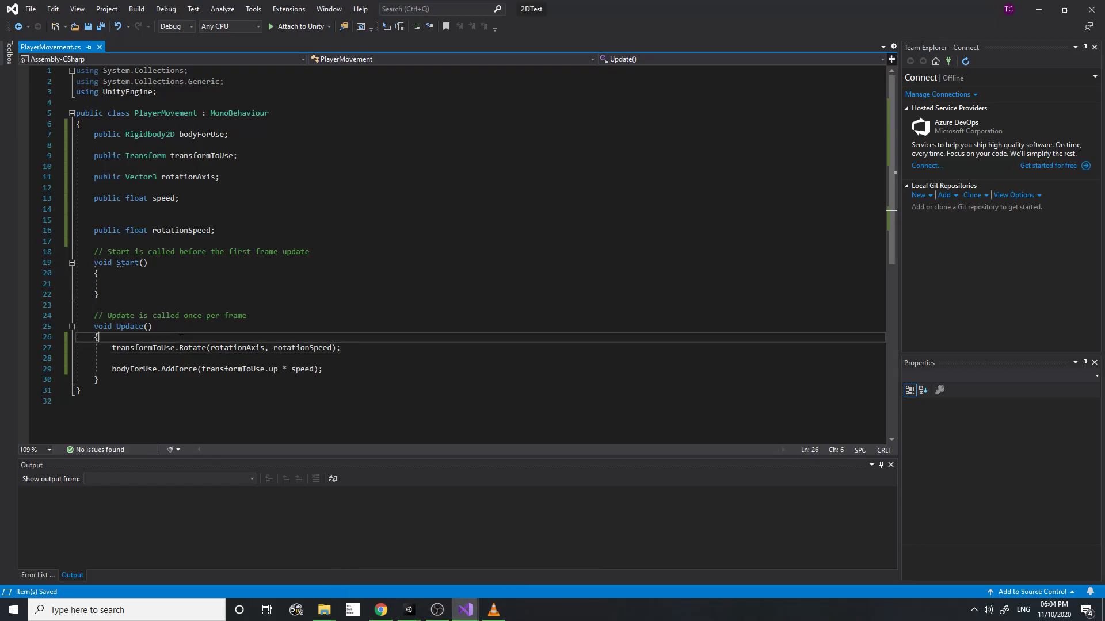
key(Return)
key(Return)
key(Up)
text(if ())
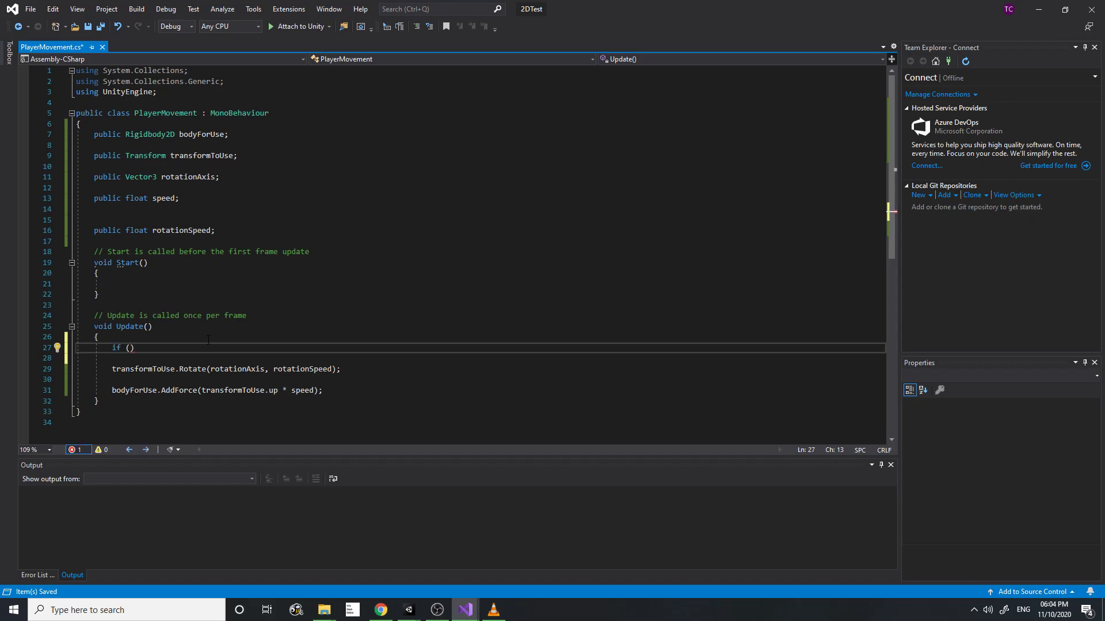
text(Input.K)
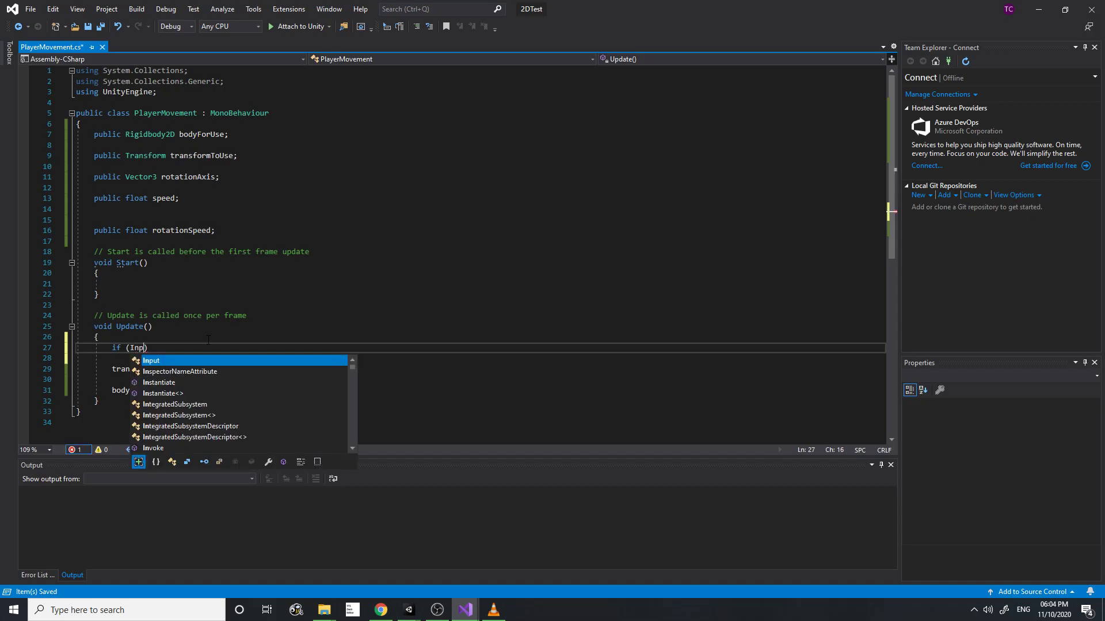
text(e)
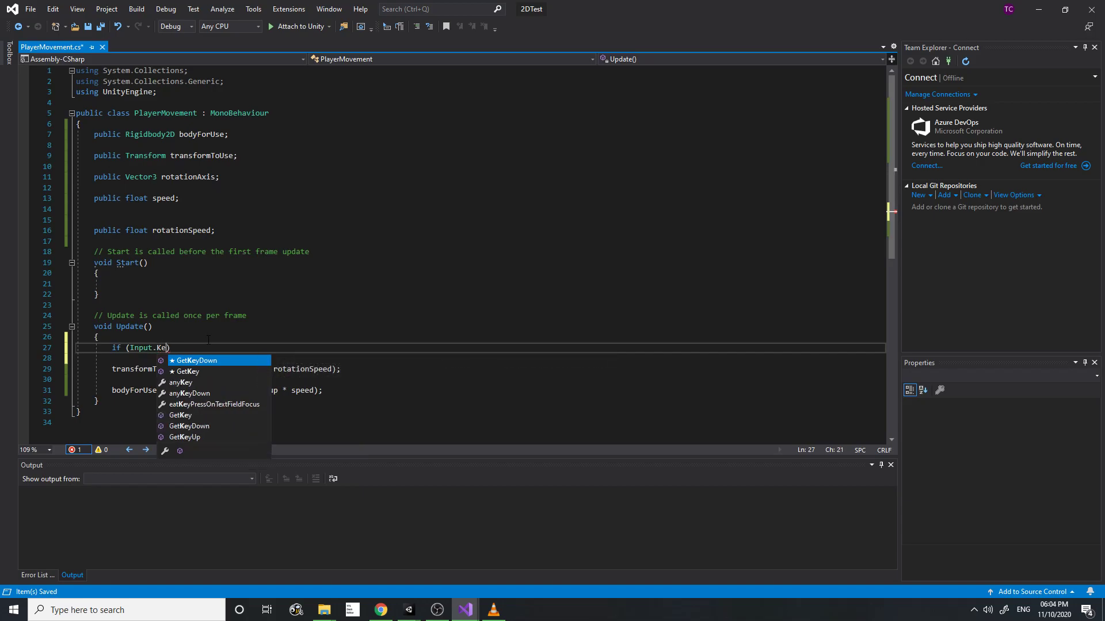
text(yK)
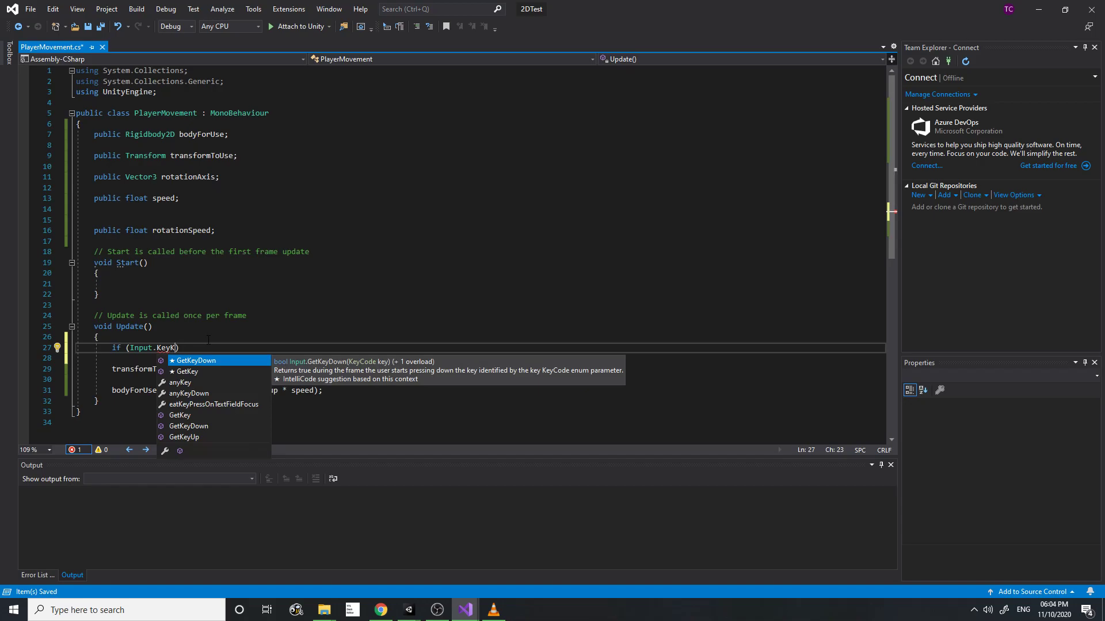
key(Down)
key(Return)
text(()
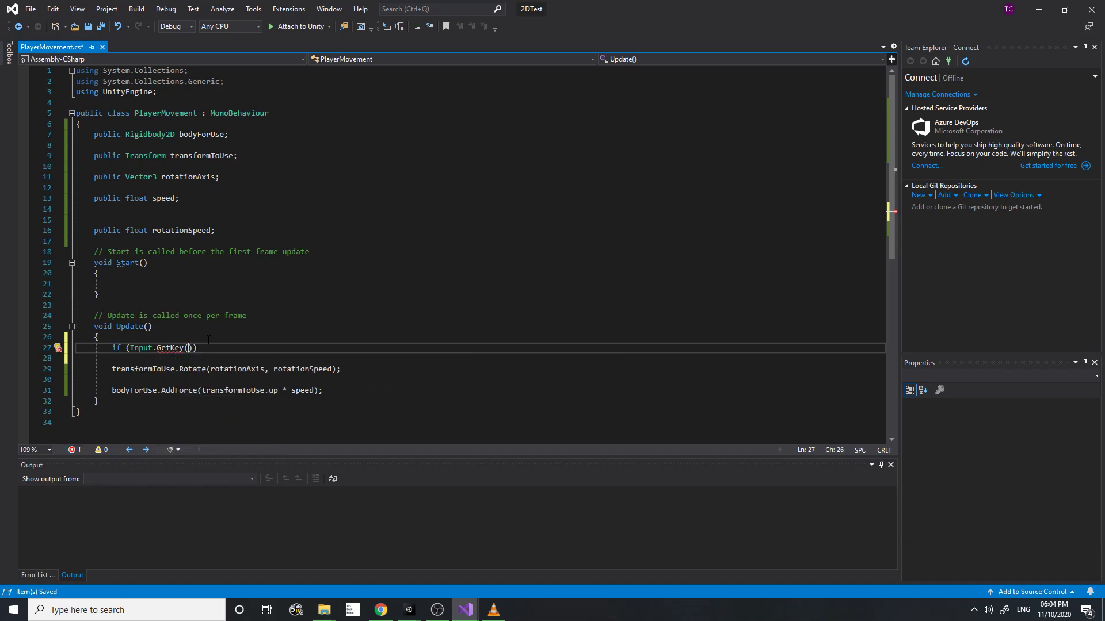
- Use KeyCode.RightArrow as the GetKey argument and add an empty braced body to the if statement
text(KeyCode.right)
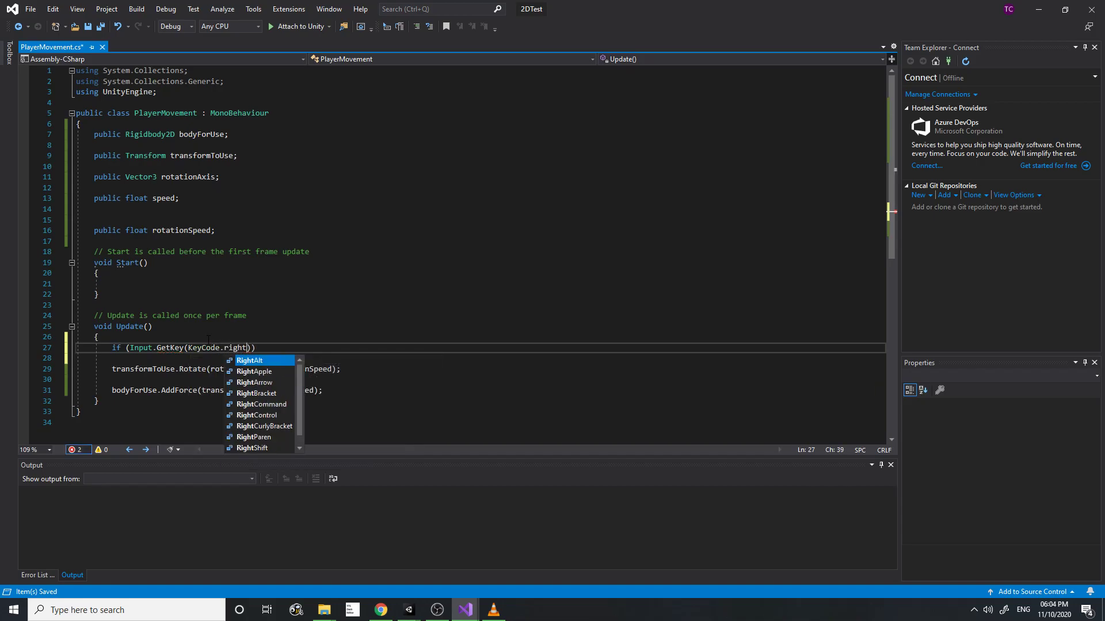
key(Down)
key(Tab)
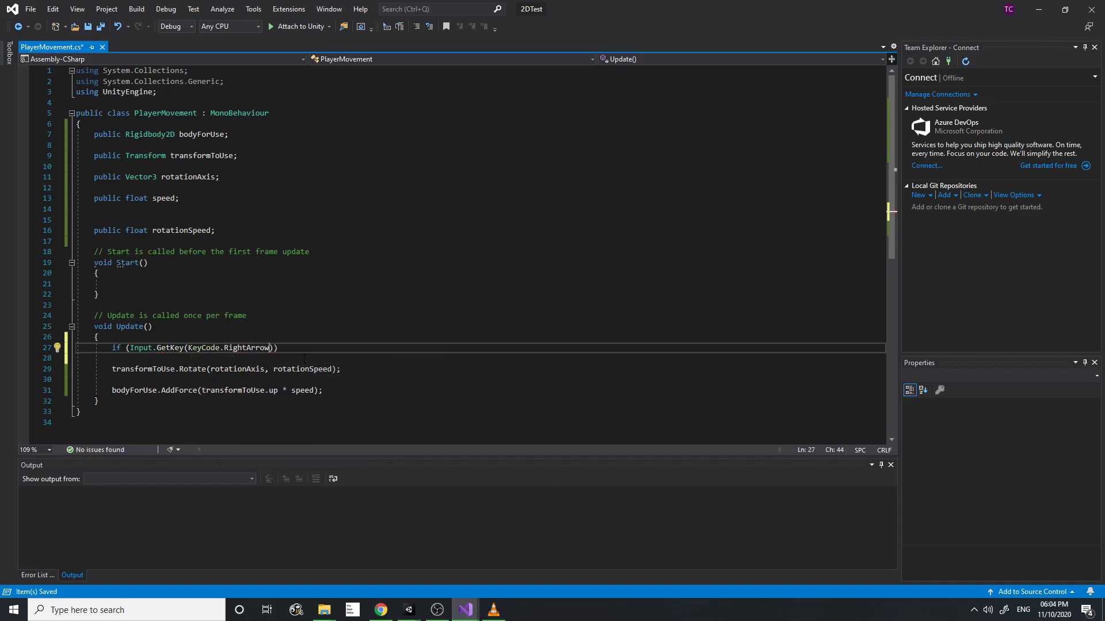
key(Return)
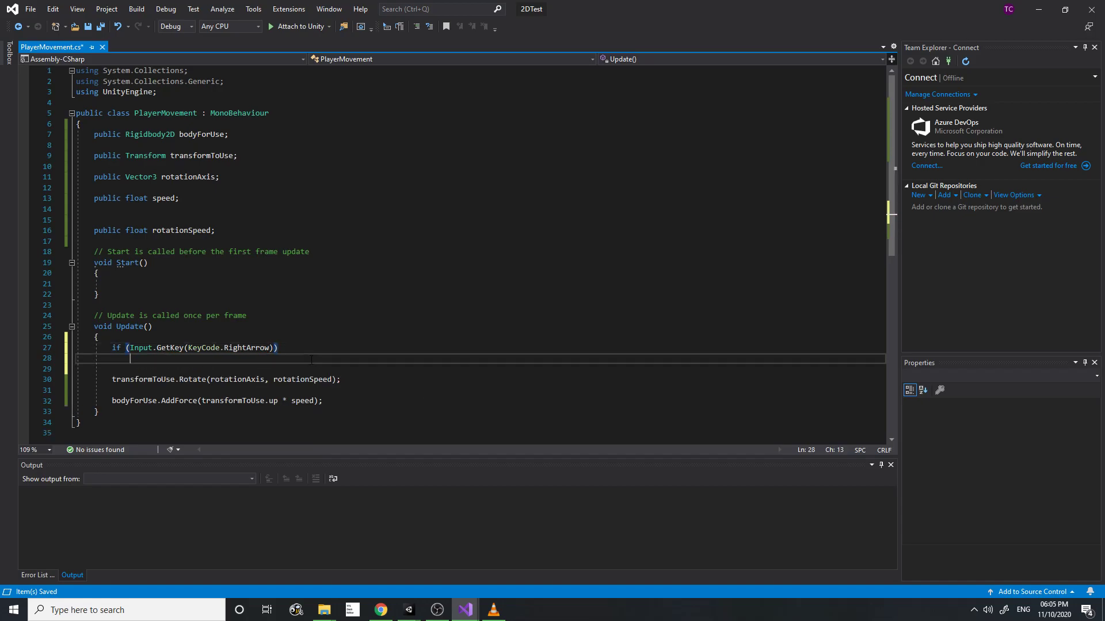
text({)
key(Return)
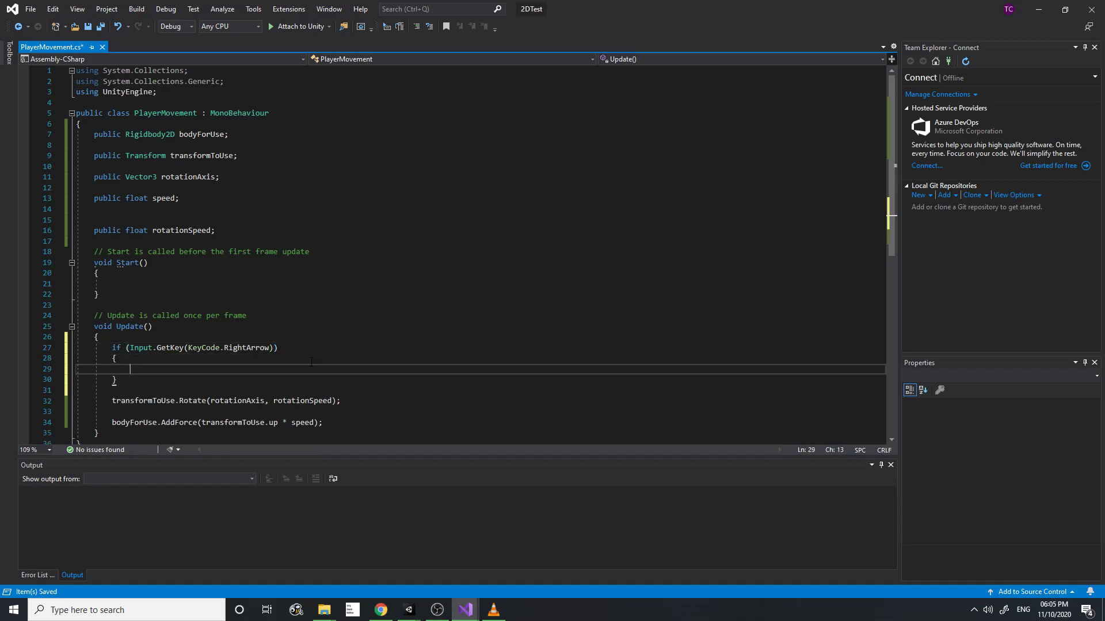
- Move the transformToUse.Rotate(rotationAxis, rotationSpeed); line into the body of the RightArrow if statement and save the script
drag(103, 401, 341, 401)
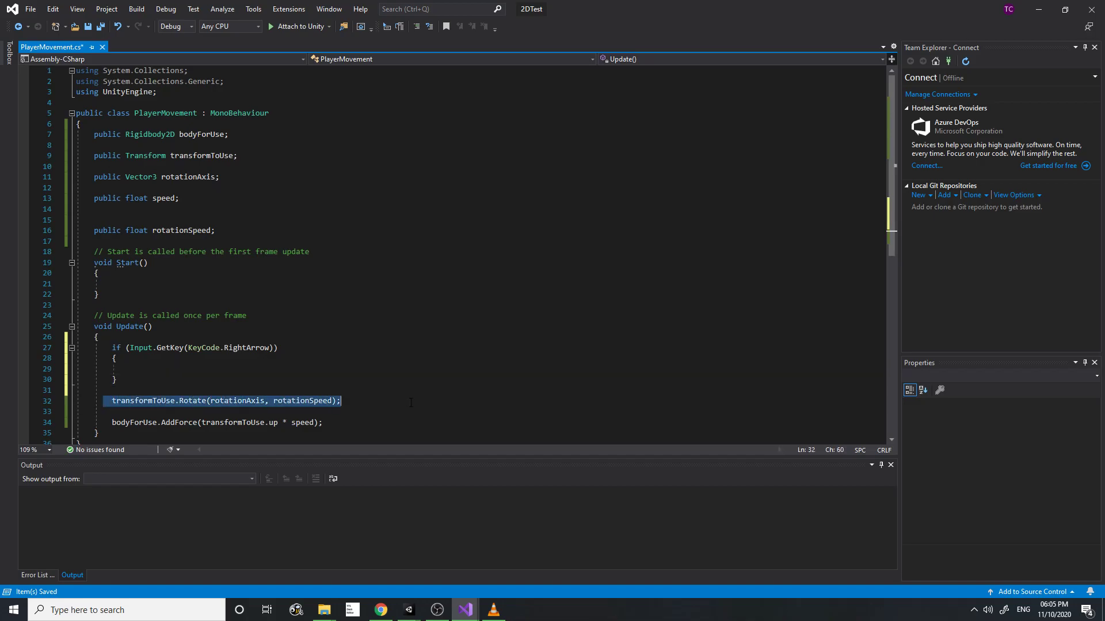
key(ctrl+x)
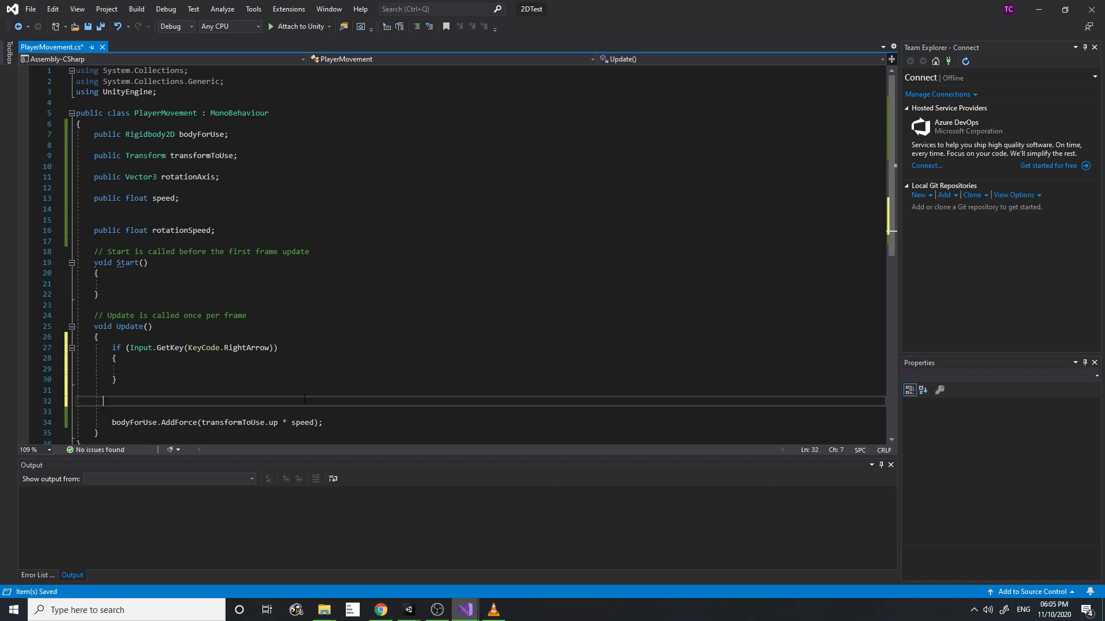
key(Up)
key(Up)
key(Up)
key(ctrl+v)
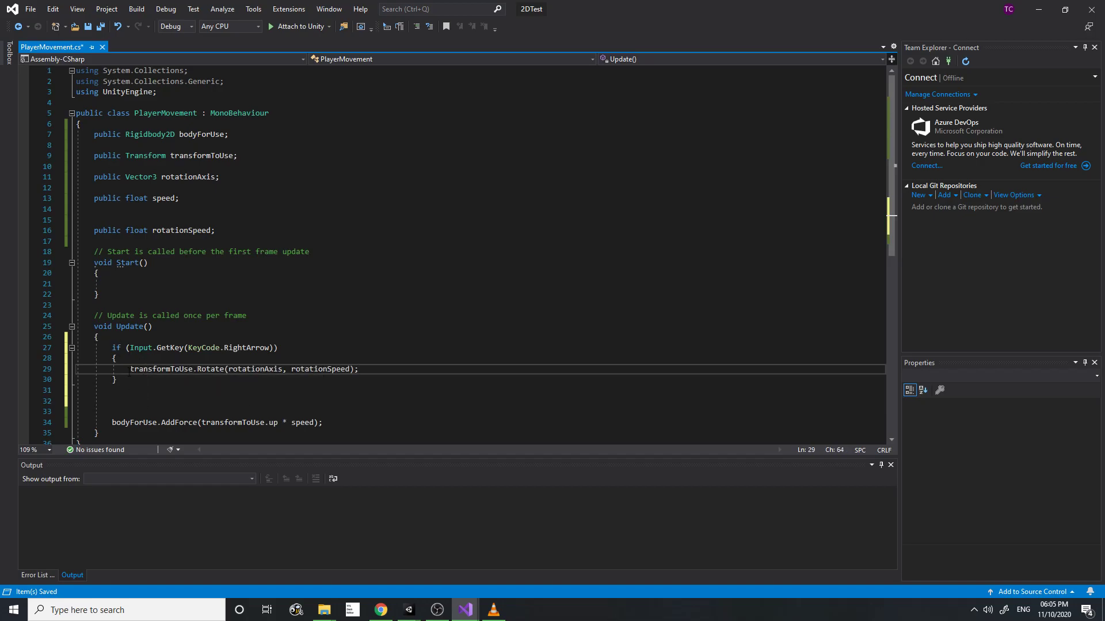
drag(112, 348, 127, 378)
click(127, 379)
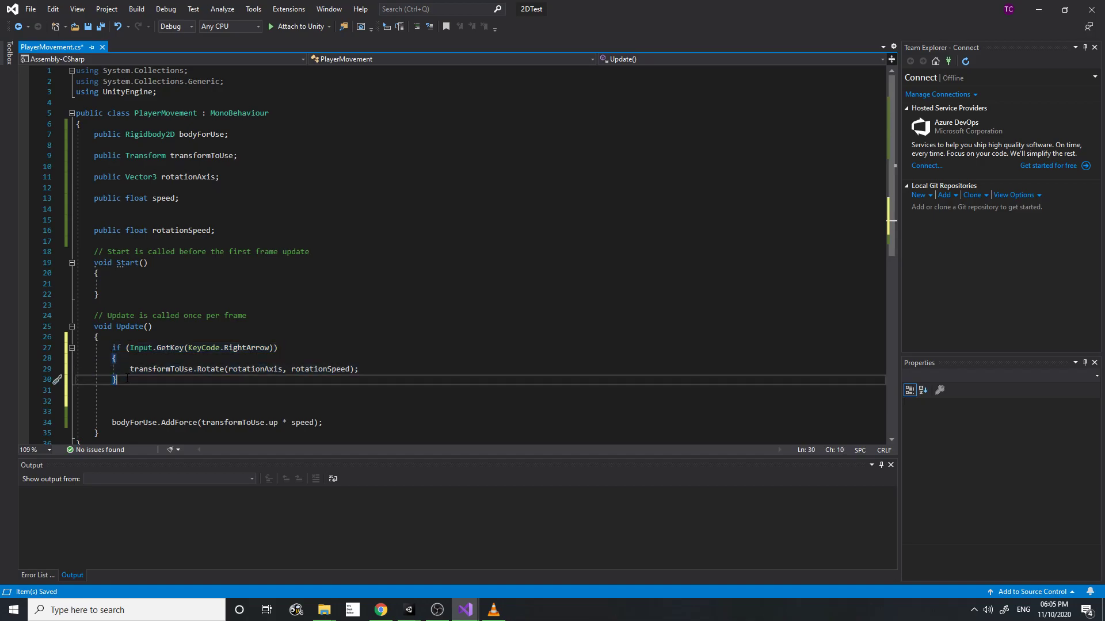
click(113, 348)
key(ctrl+s)
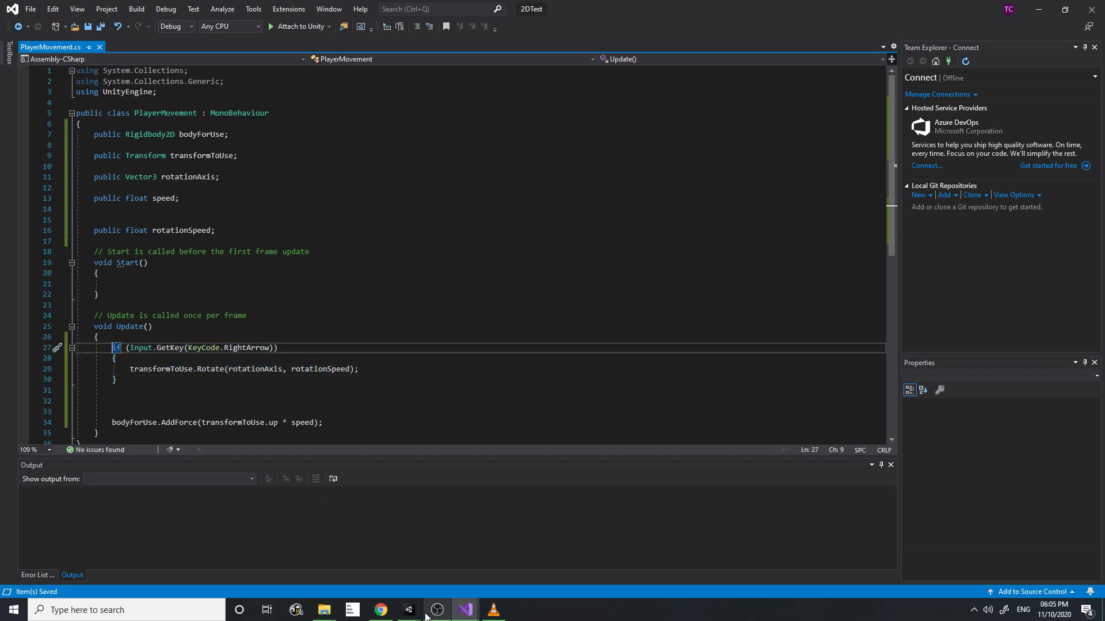
- Switch to the 2DTest project in Unity, play-test steering the rocket with the right arrow condition, and stop the scene
click(418, 610)
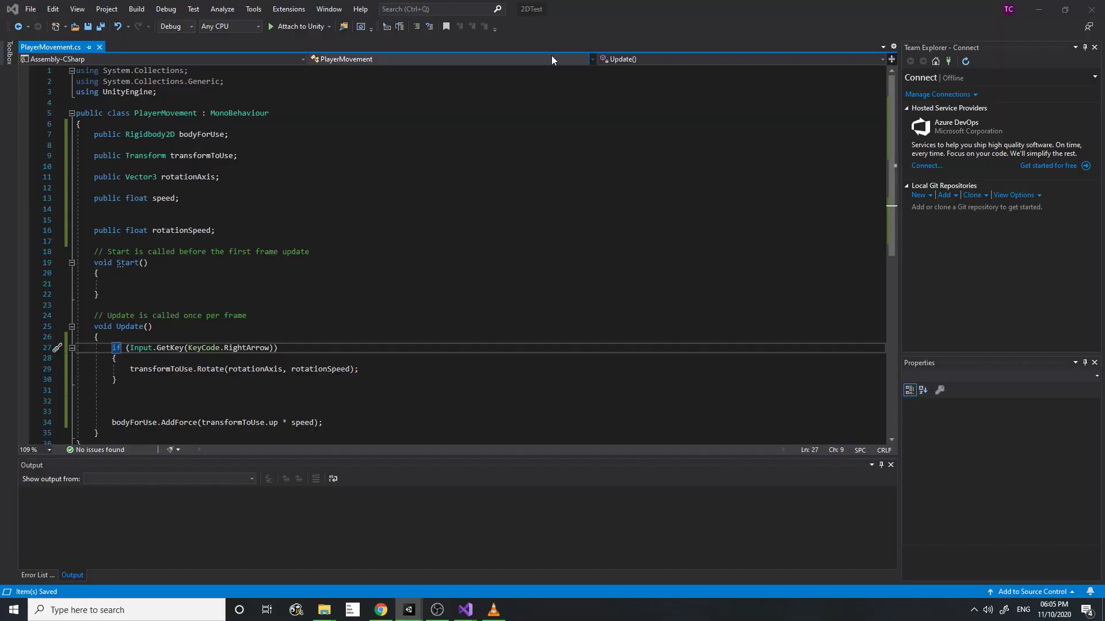
click(471, 561)
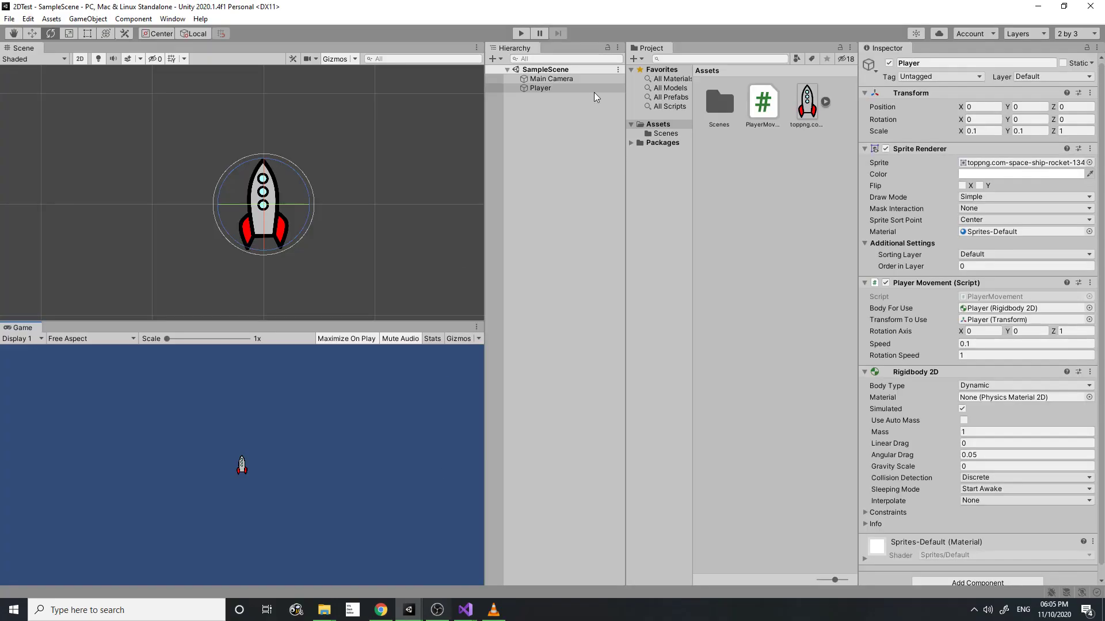
click(515, 35)
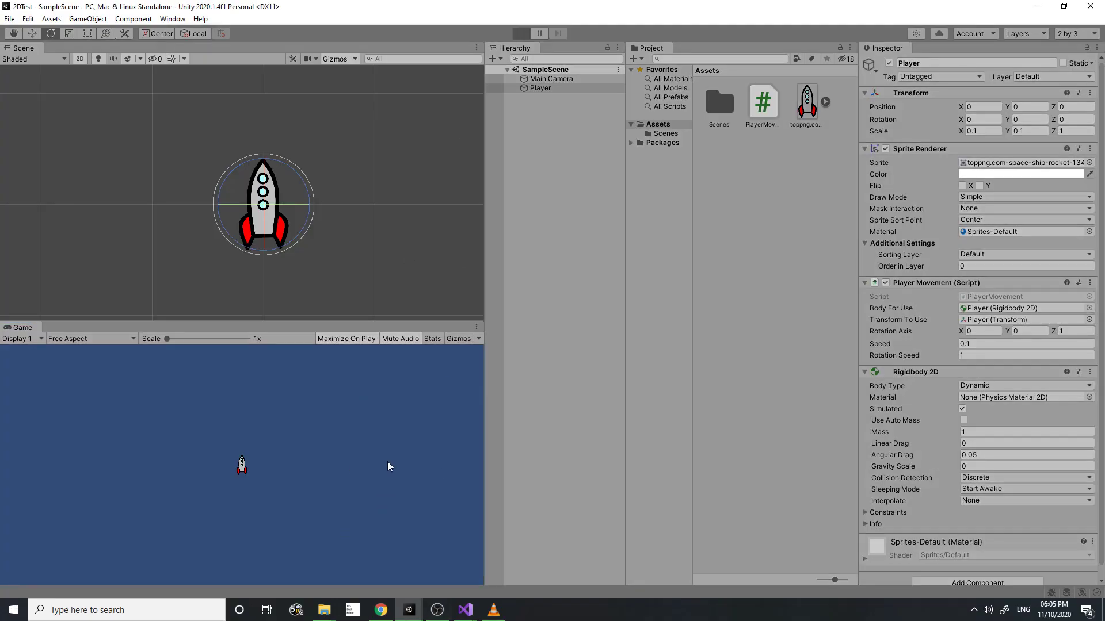
key(w)
key(a)
key(w)
key(a)
key(d)
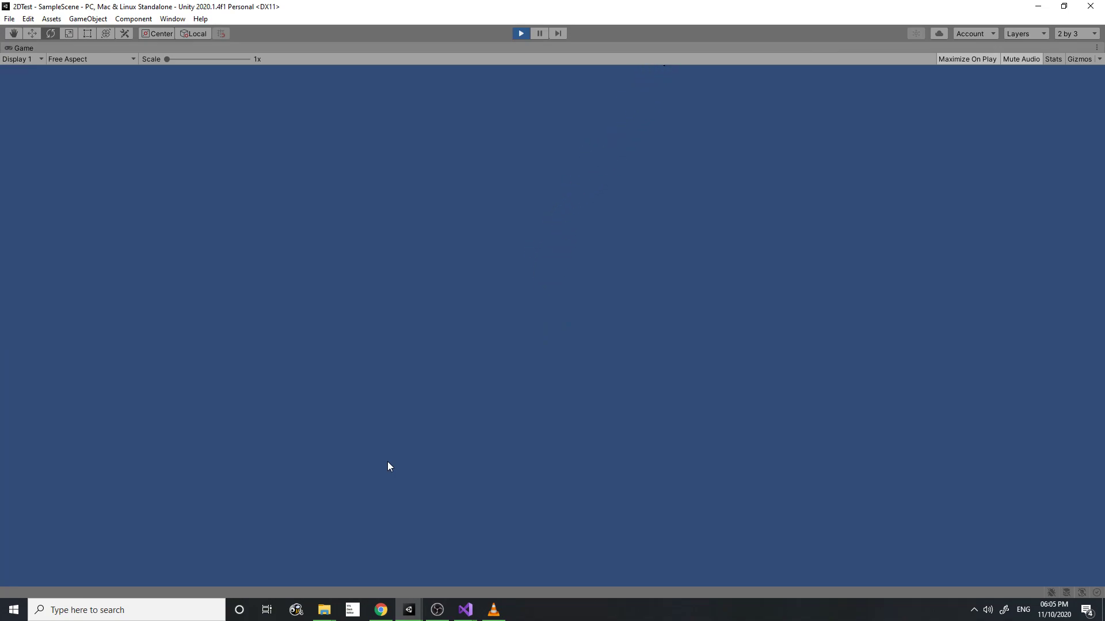
click(521, 33)
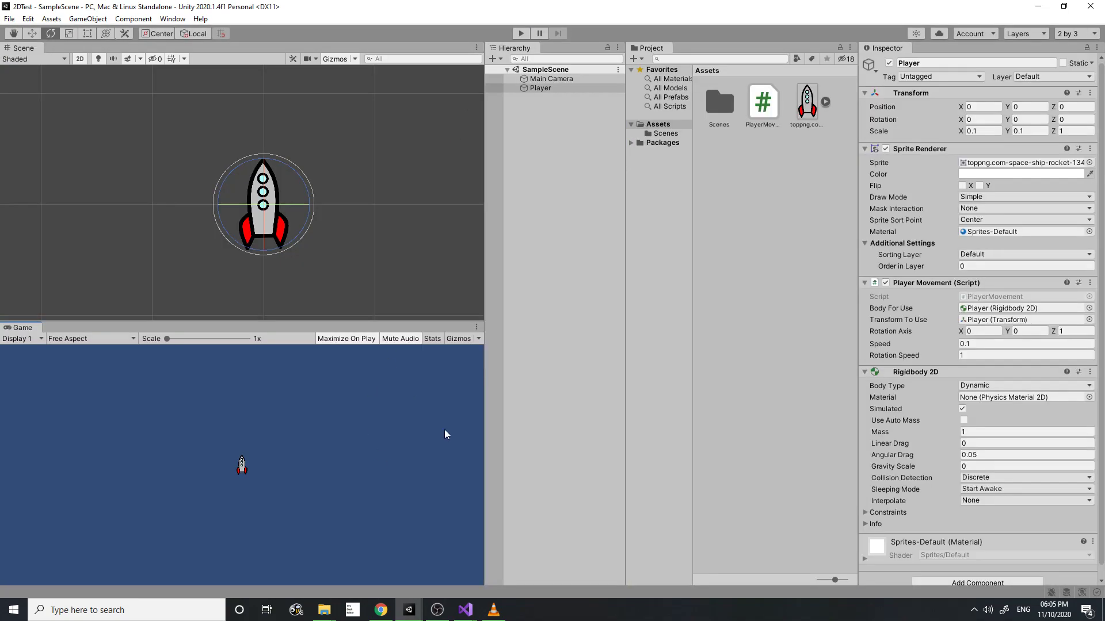
- Switch to the 2DTest script in Visual Studio and duplicate the whole RightArrow if block directly beneath the original
mouse_move(465, 610)
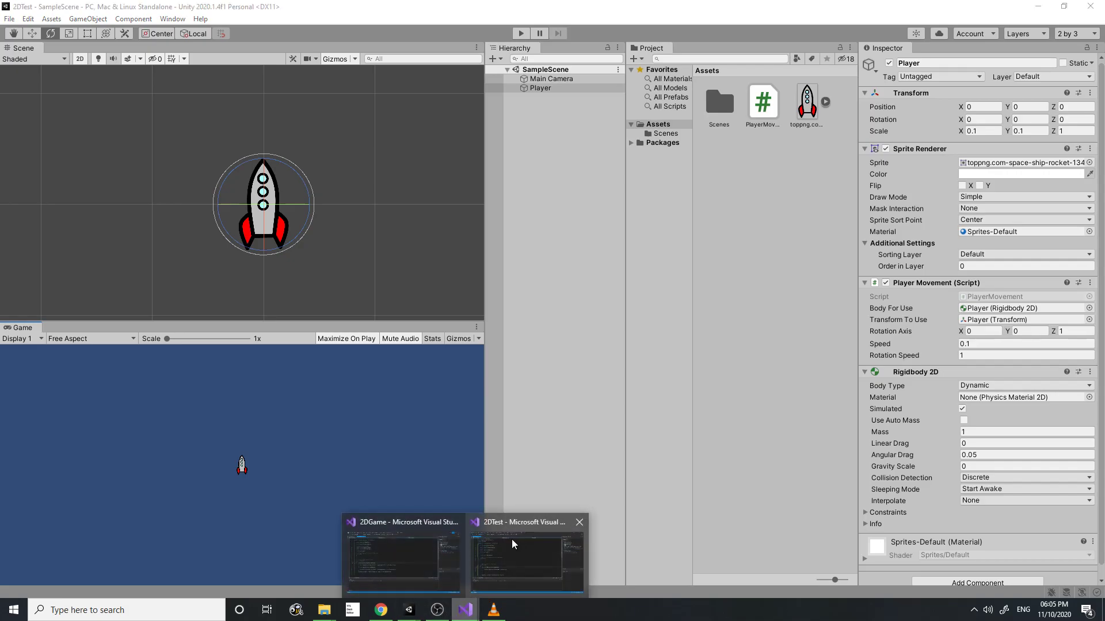
mouse_move(435, 554)
click(488, 550)
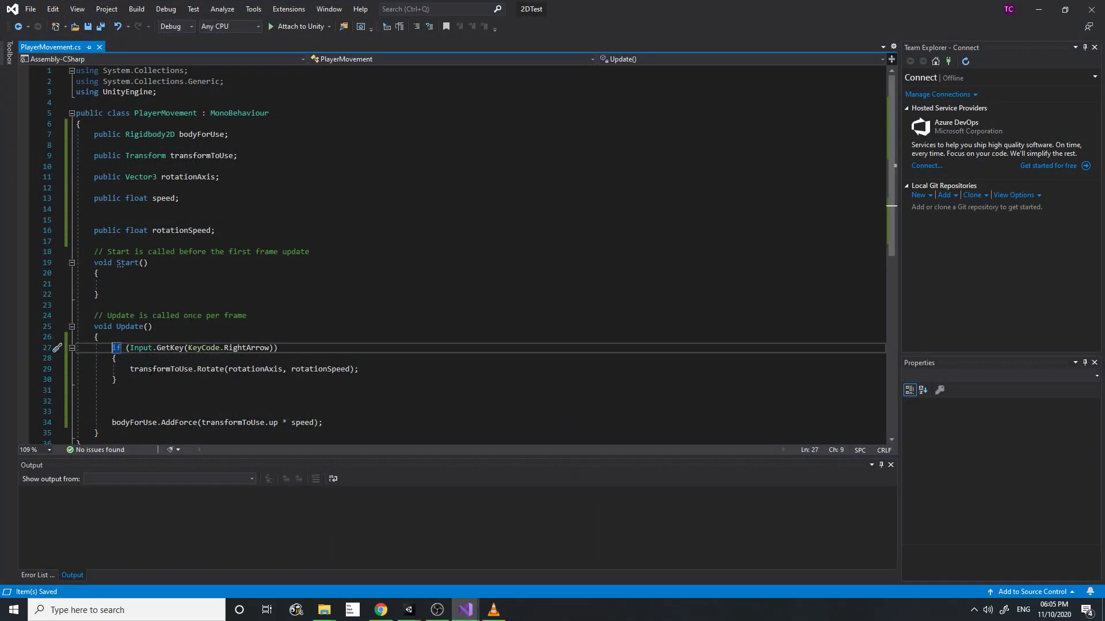
drag(113, 348, 118, 380)
key(ctrl+c)
click(118, 390)
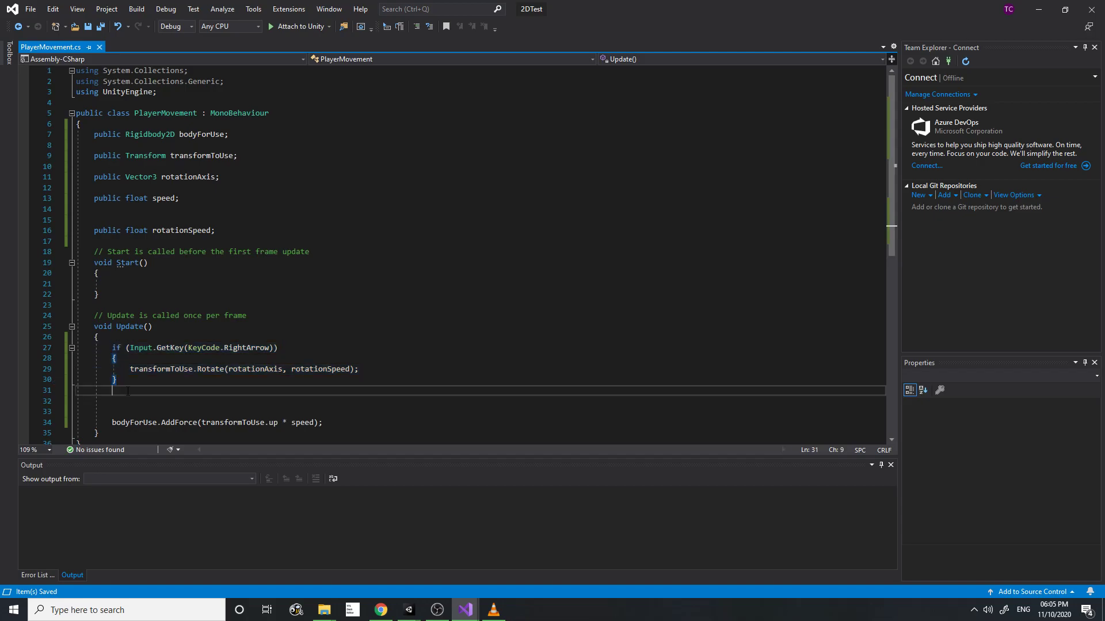
key(ctrl+v)
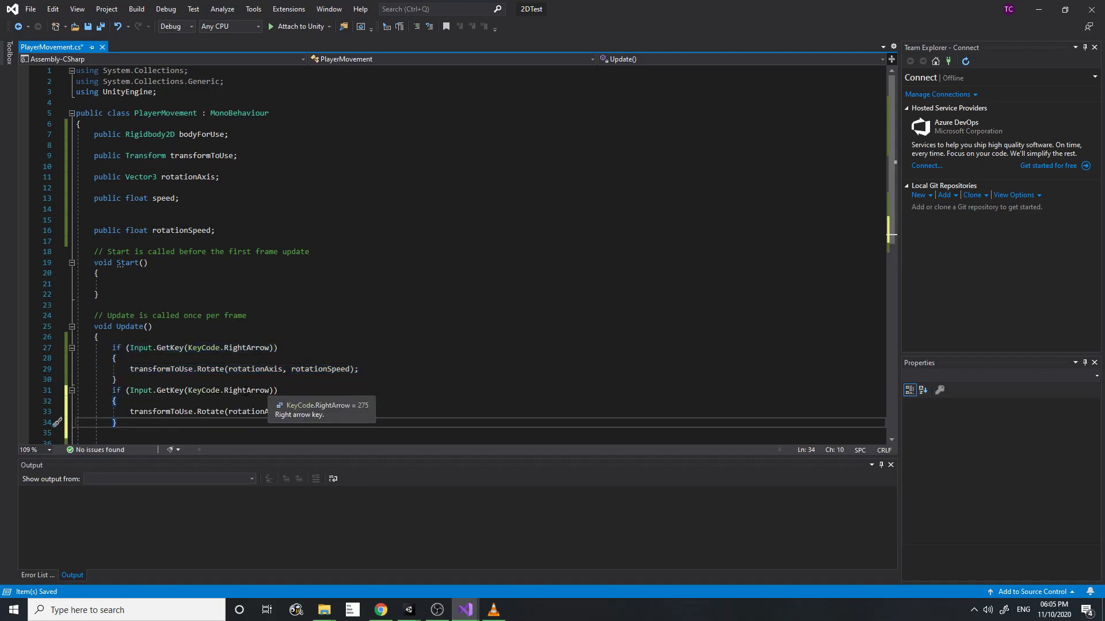
- Change the key code in the duplicated if condition to KeyCode.LeftArrow
double_click(247, 390)
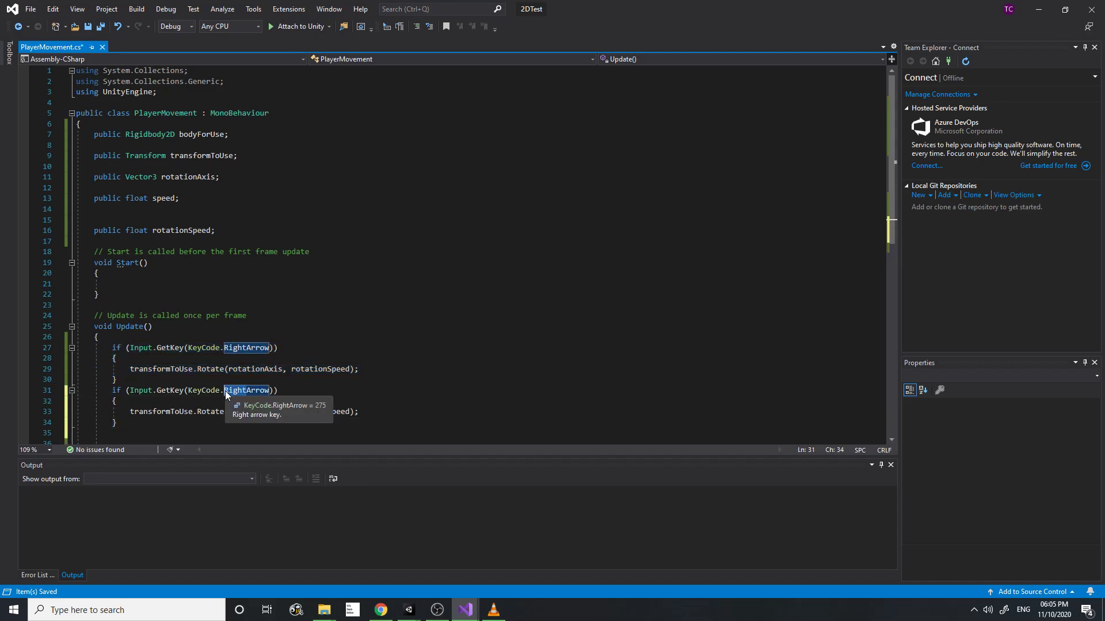
key(Delete)
key(Delete)
key(Delete)
key(Delete)
key(Delete)
text(Left)
scroll(219, 373, down, 1)
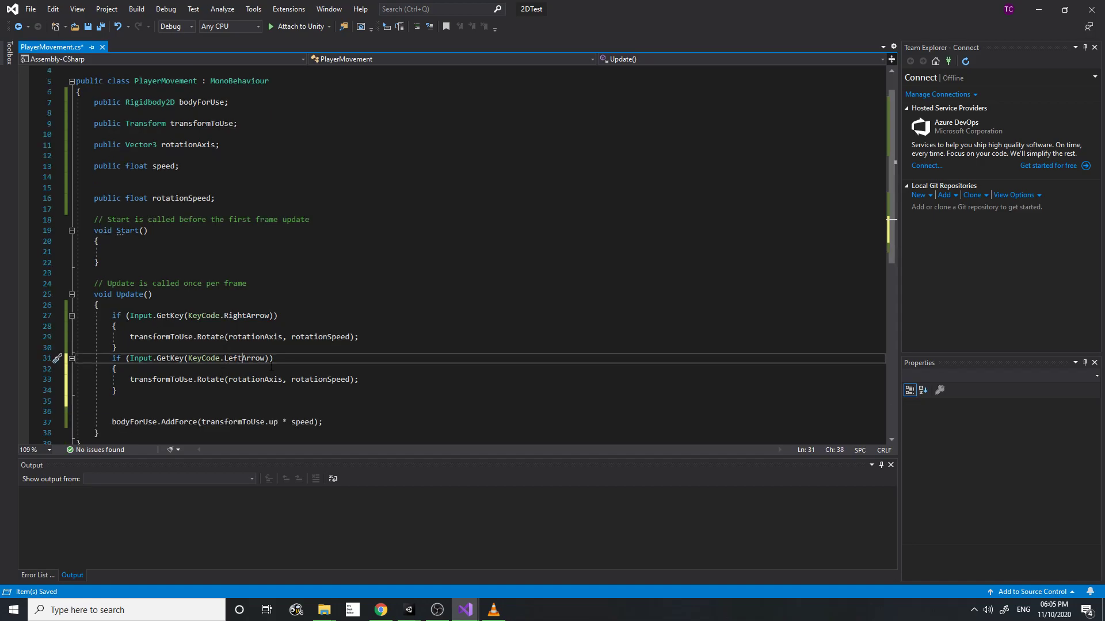
drag(224, 358, 255, 358)
click(255, 359)
- Negate rotationSpeed in the LeftArrow block's Rotate call and save the script
drag(112, 316, 118, 348)
scroll(320, 268, down, 1)
click(292, 347)
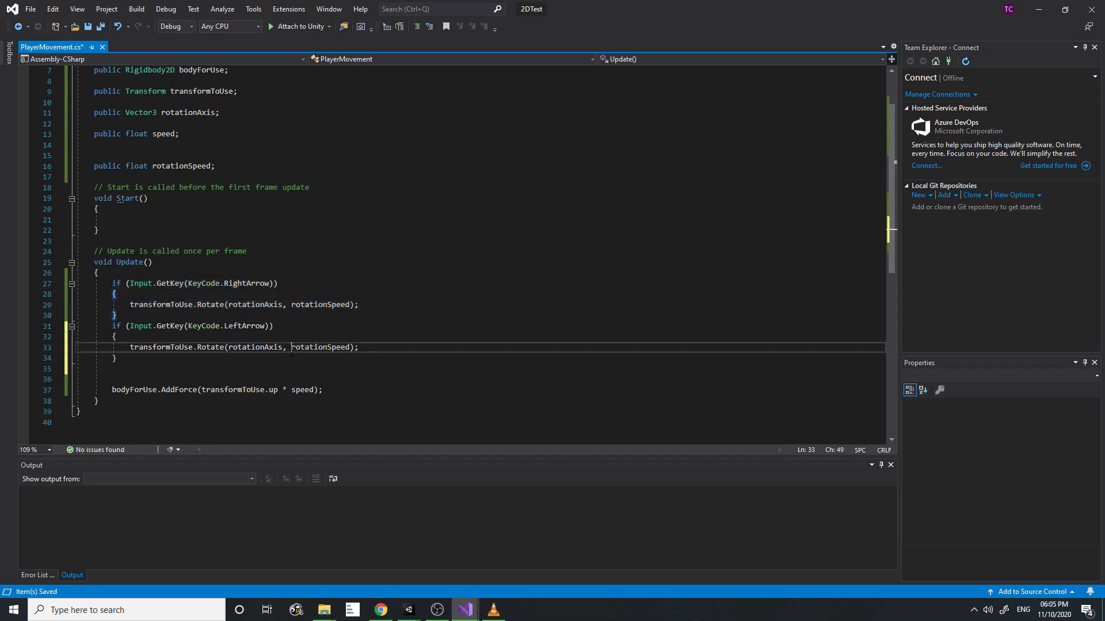
text(-)
key(ctrl+s)
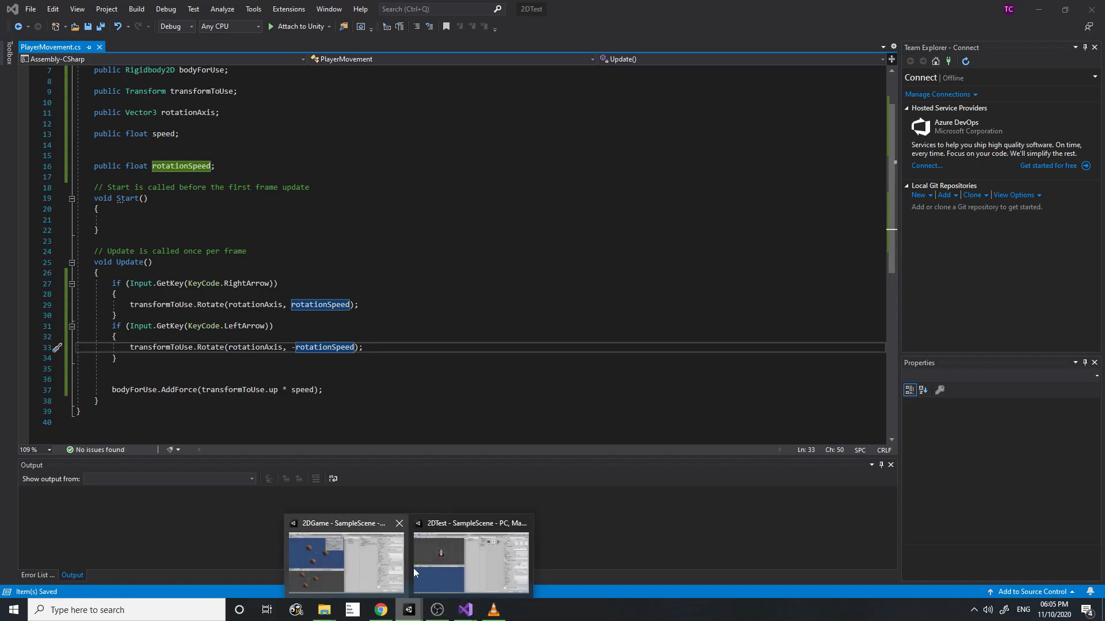
- Switch to the 2DTest project in Unity, play-test rotating the rocket in both directions, and stop the scene
click(403, 569)
click(524, 37)
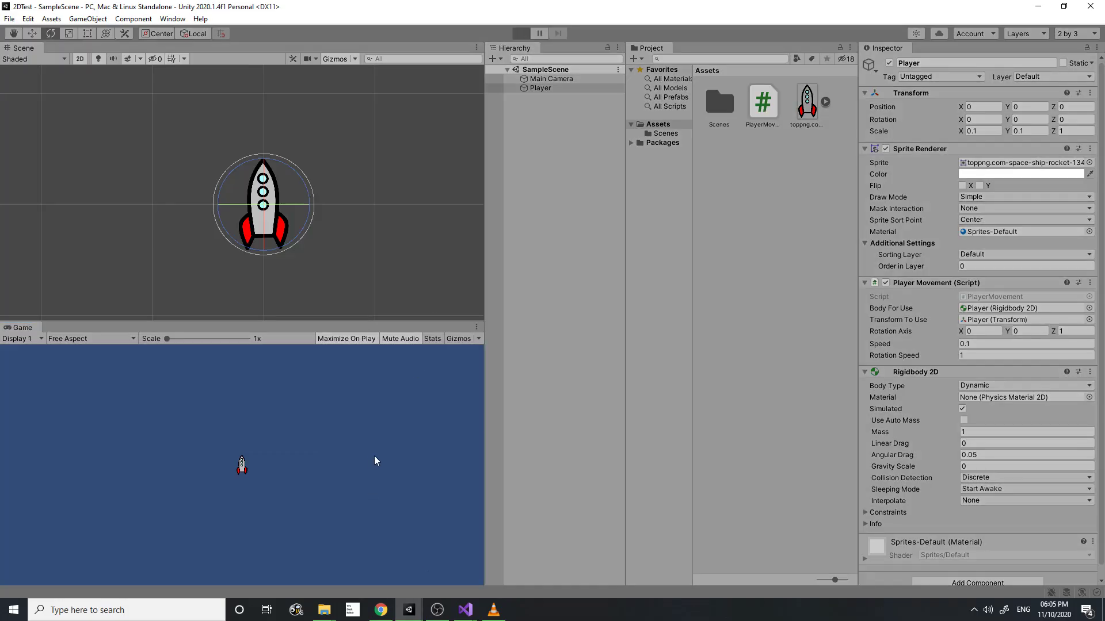
key(w)
key(d)
key(a)
key(w)
key(d)
key(a)
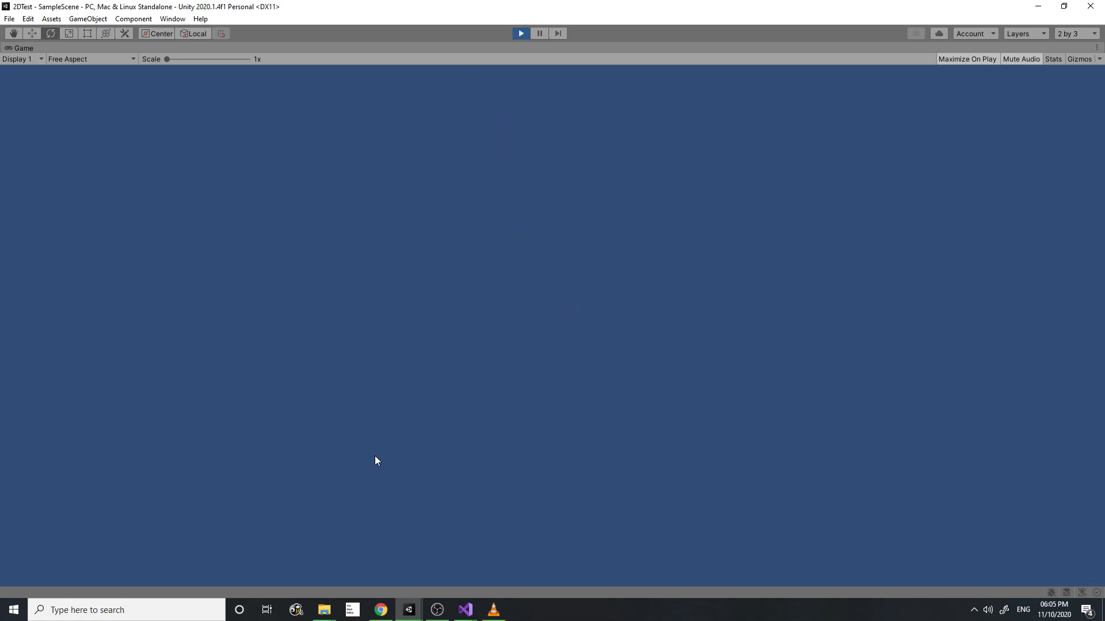
click(519, 36)
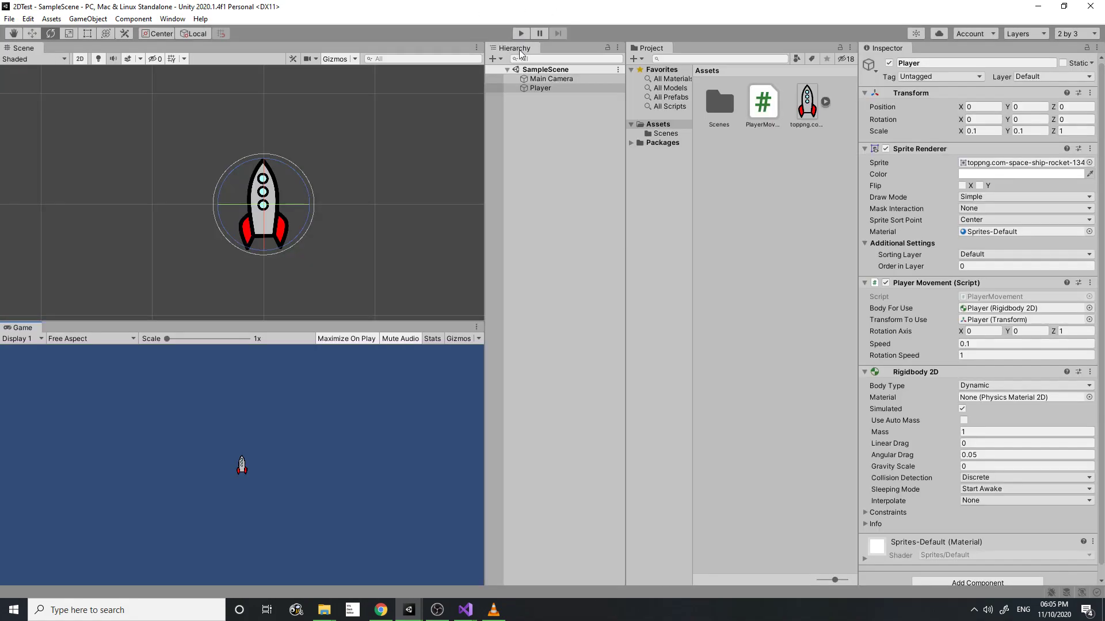
- Return to the 2DTest script in Visual Studio and multiply rotationSpeed by Time.deltaTime in the RightArrow block's Rotate call
mouse_move(466, 611)
click(491, 568)
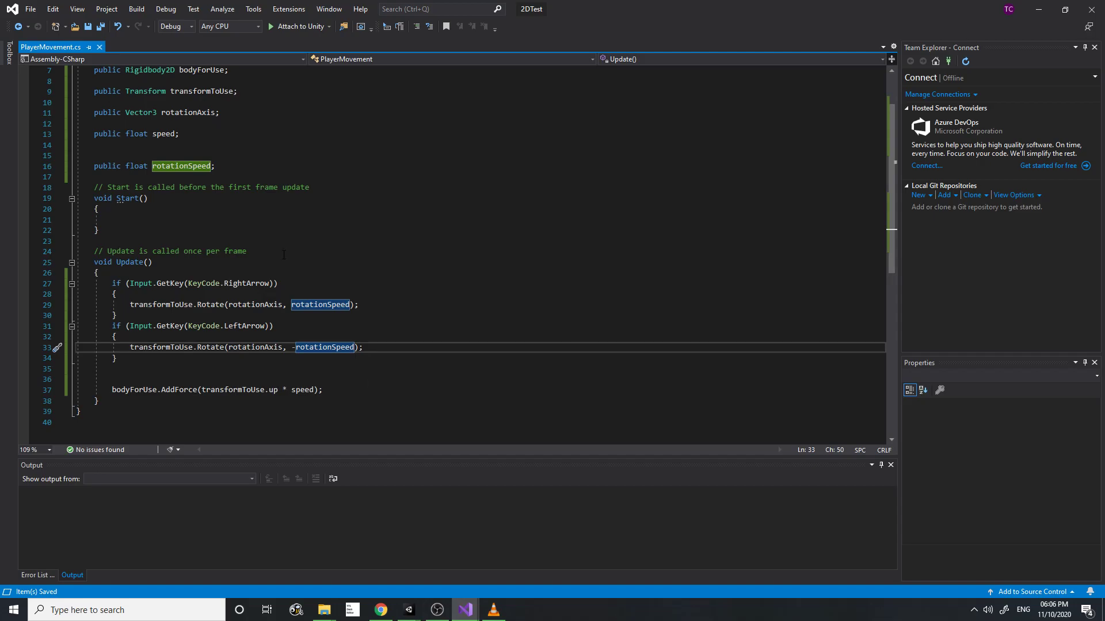
drag(94, 264, 60, 266)
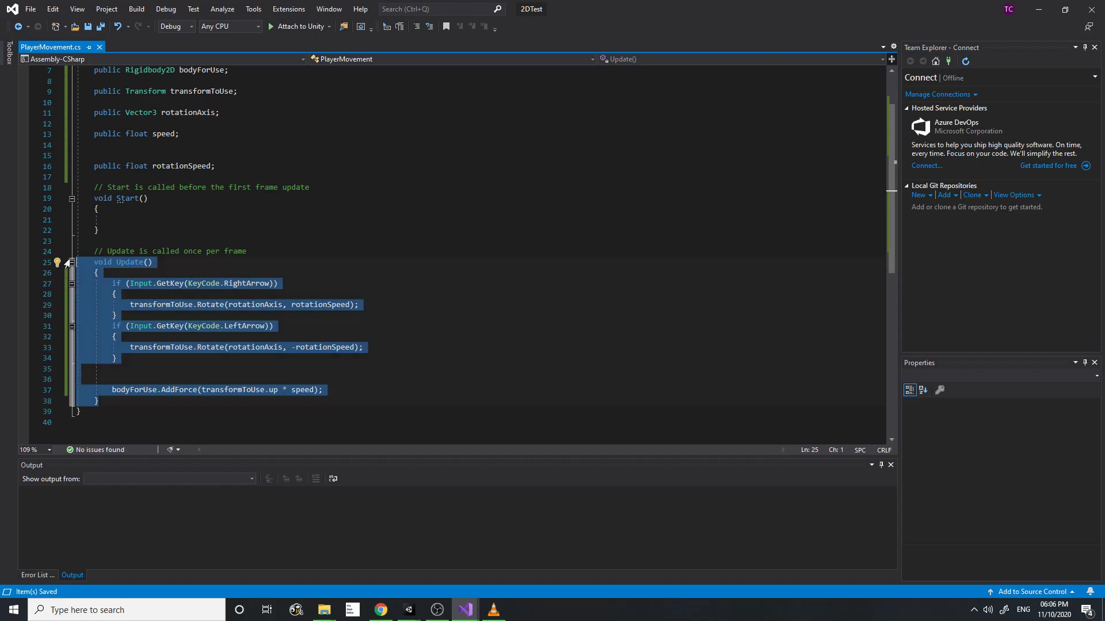
click(130, 283)
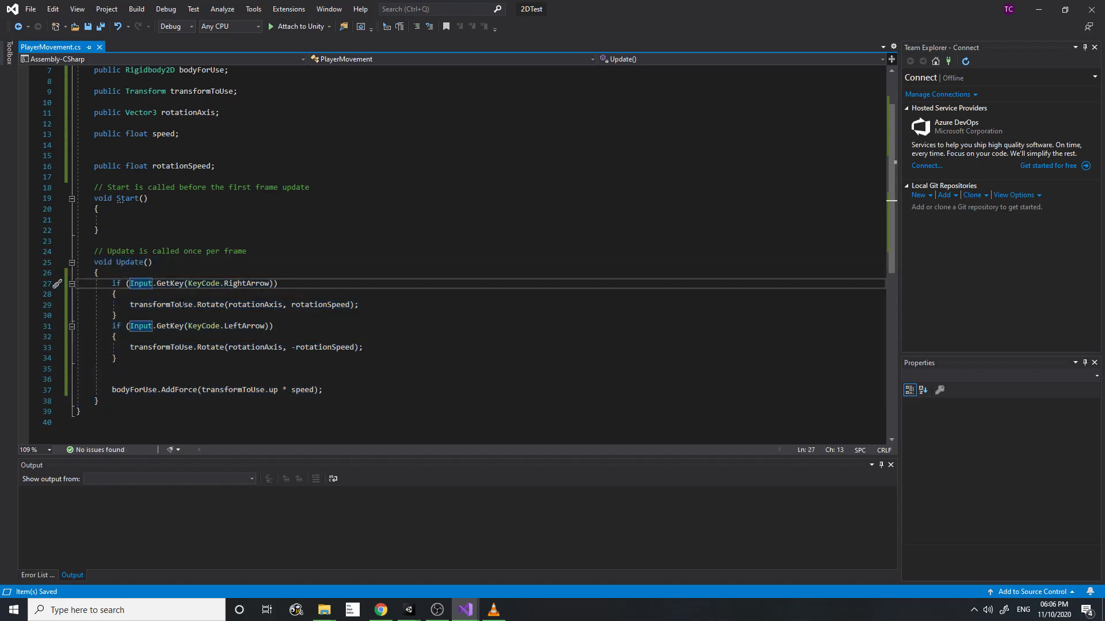
click(348, 306)
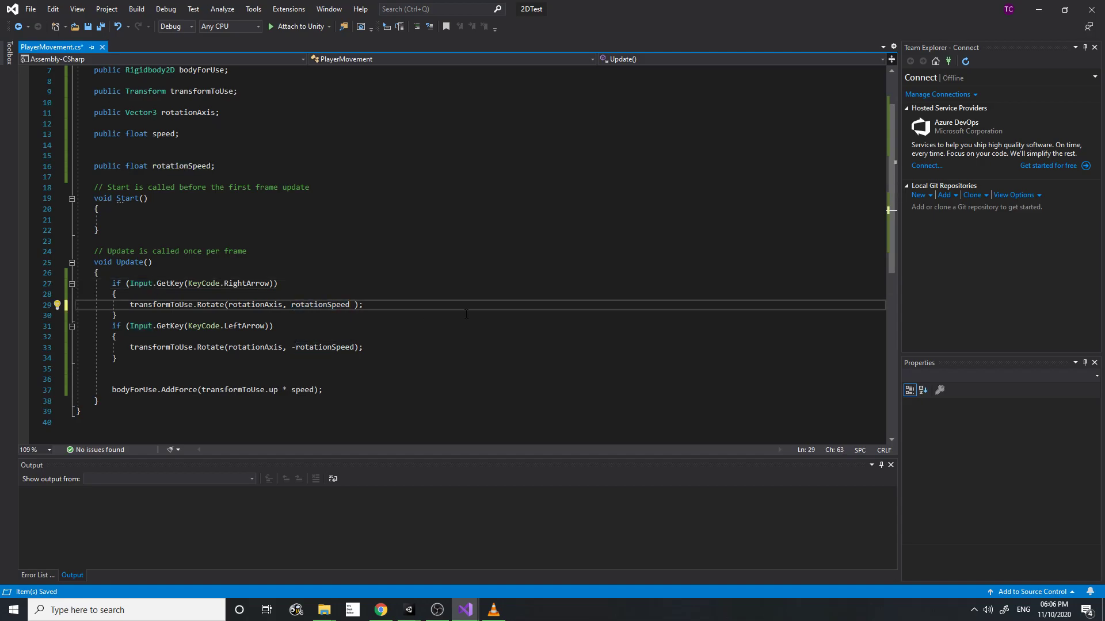
text(* Time.del)
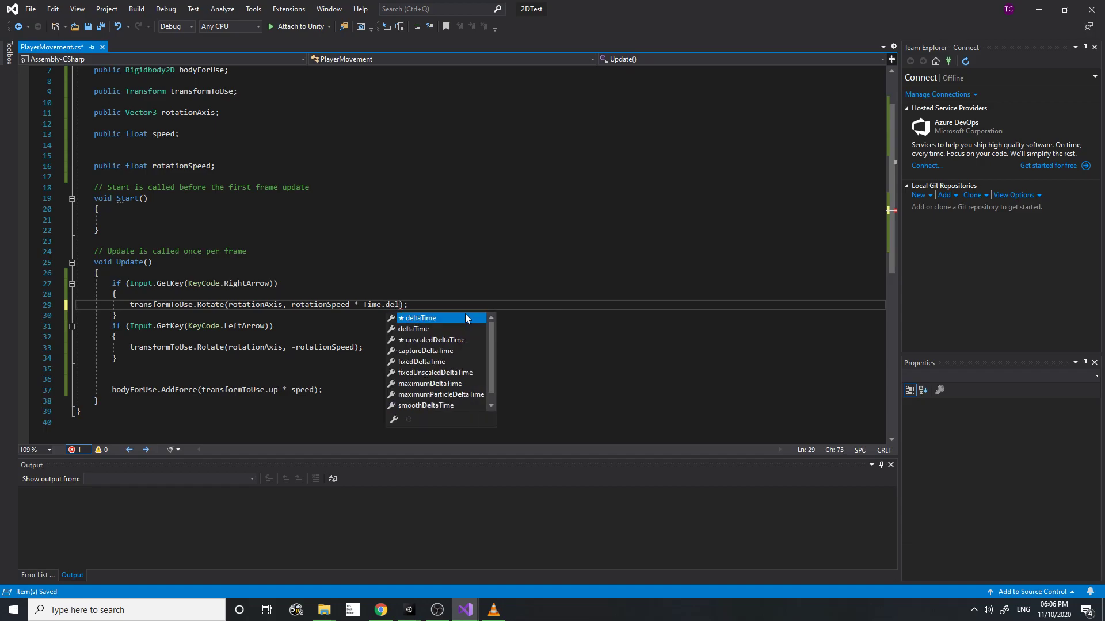
key(Tab)
double_click(393, 307)
drag(363, 306, 432, 305)
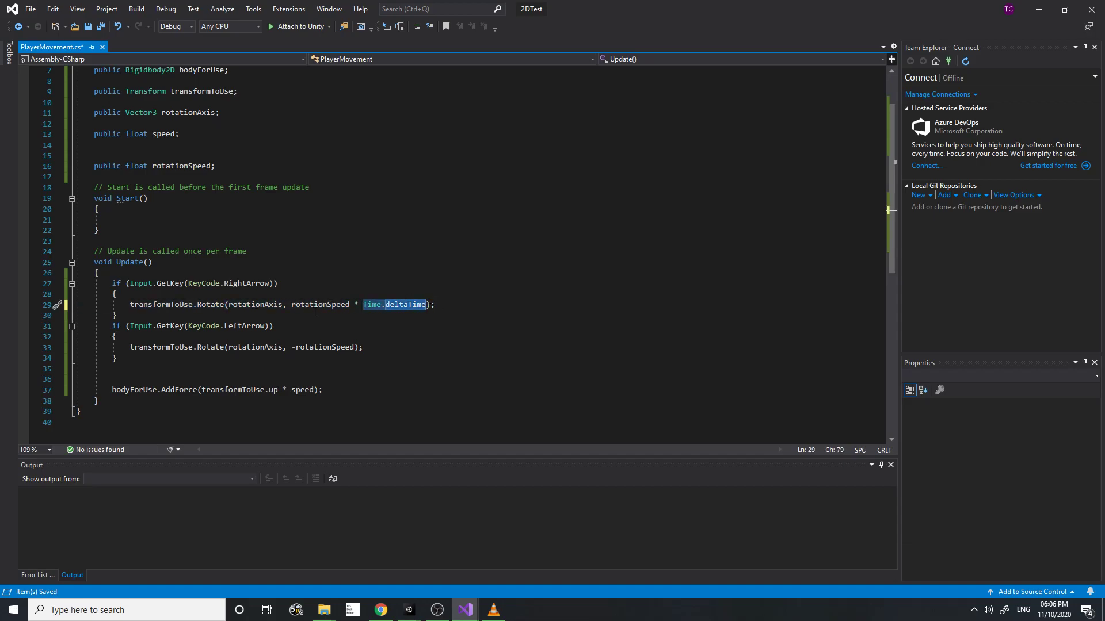
drag(292, 305, 350, 306)
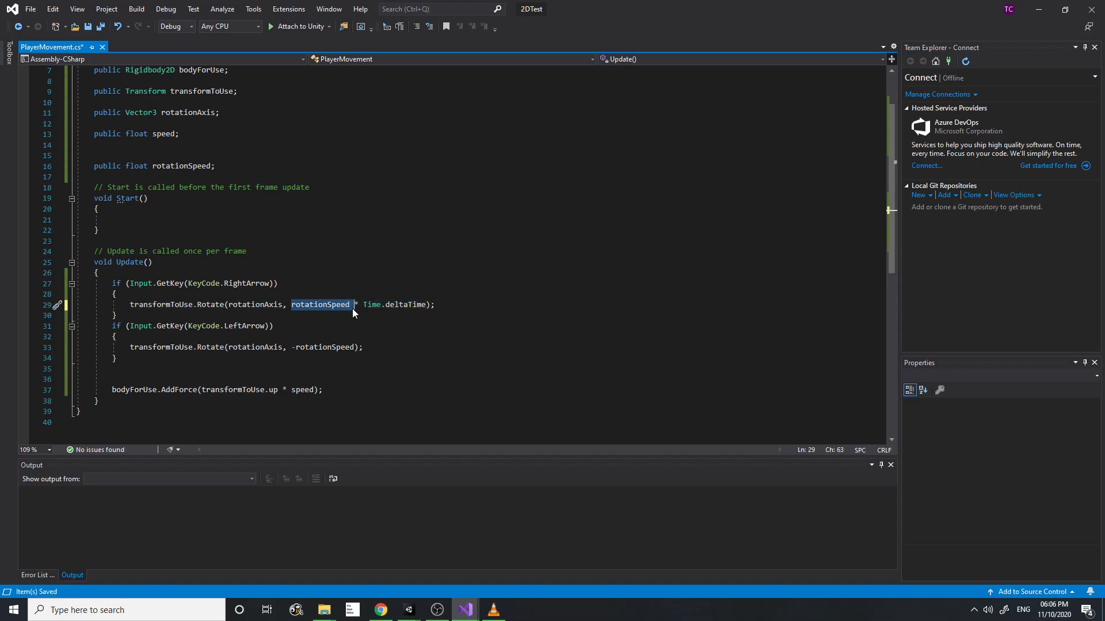
- Copy the * Time.deltaTime factor after -rotationSpeed in the LeftArrow block's Rotate call
double_click(325, 348)
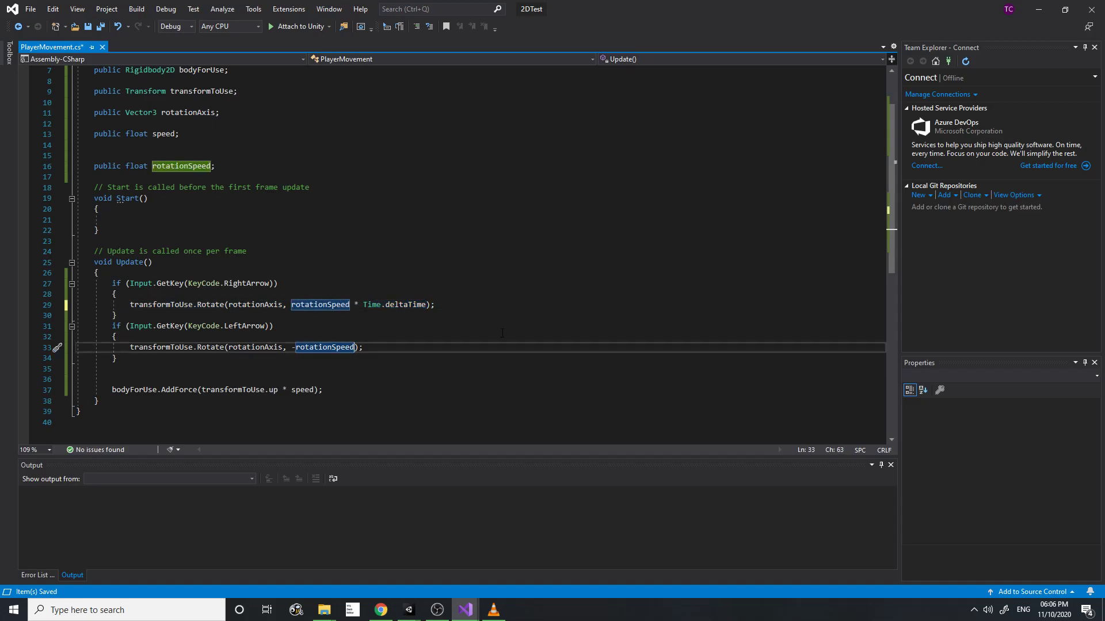
drag(363, 306, 426, 306)
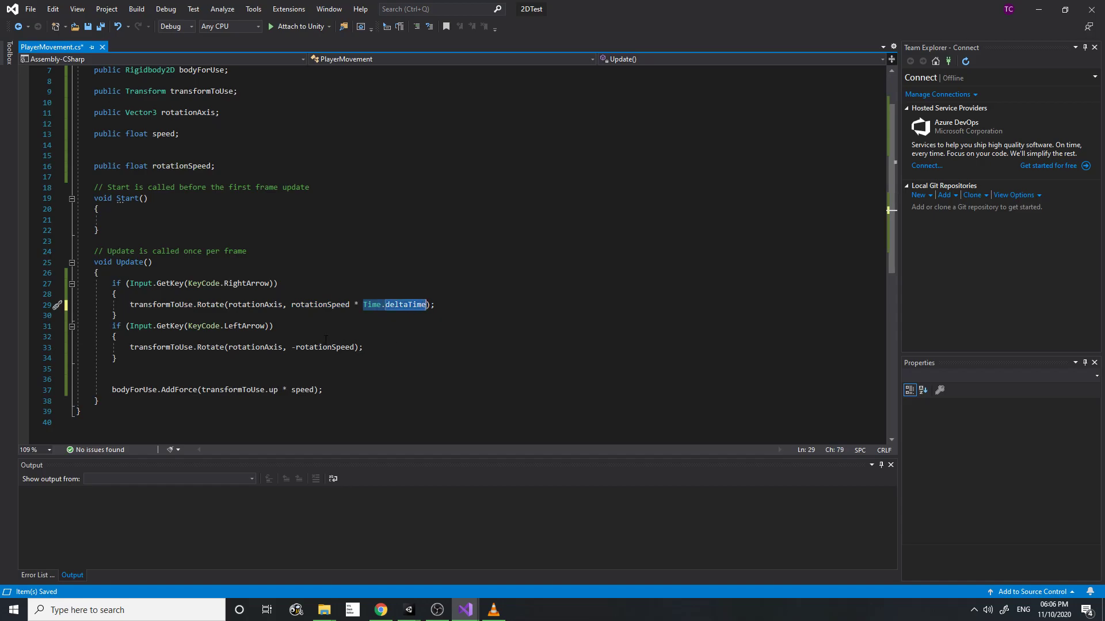
click(340, 305)
drag(354, 305, 409, 305)
click(408, 305)
double_click(408, 305)
click(355, 347)
key(ctrl+v)
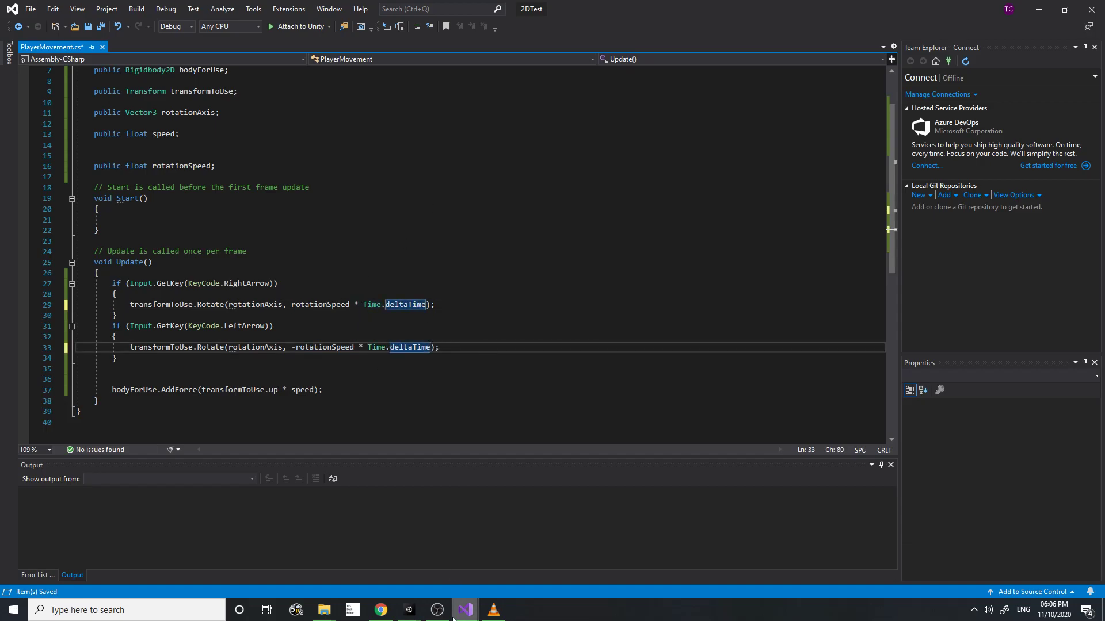
click(455, 340)
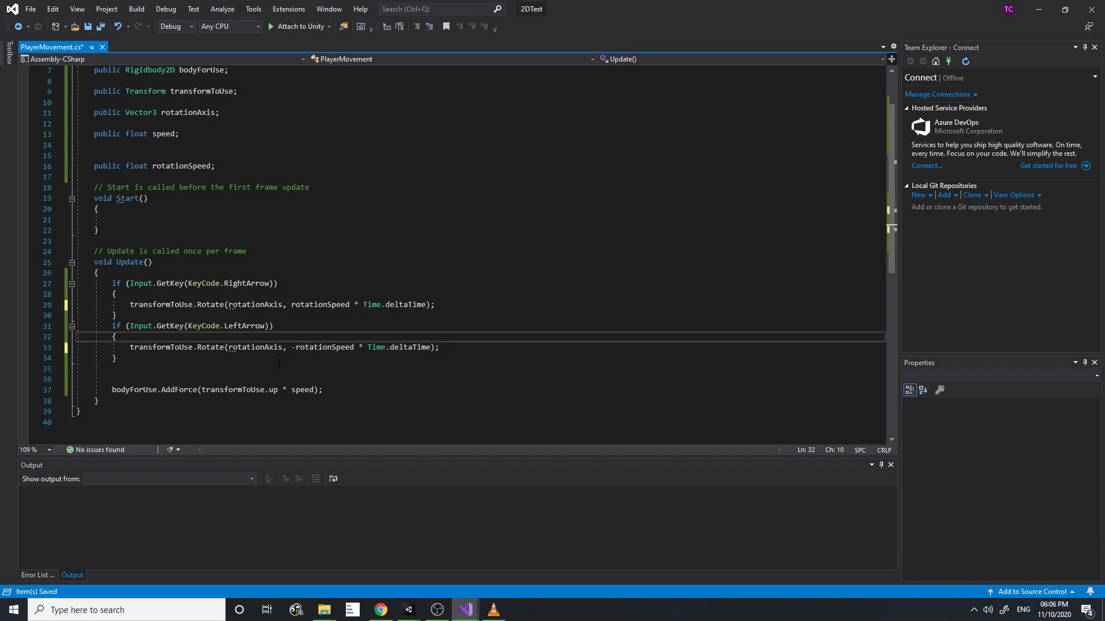
- Rename the Update method of the PlayerMovement class to FixedUpdate
drag(116, 263, 151, 263)
click(114, 264)
click(116, 263)
text(Fixe)
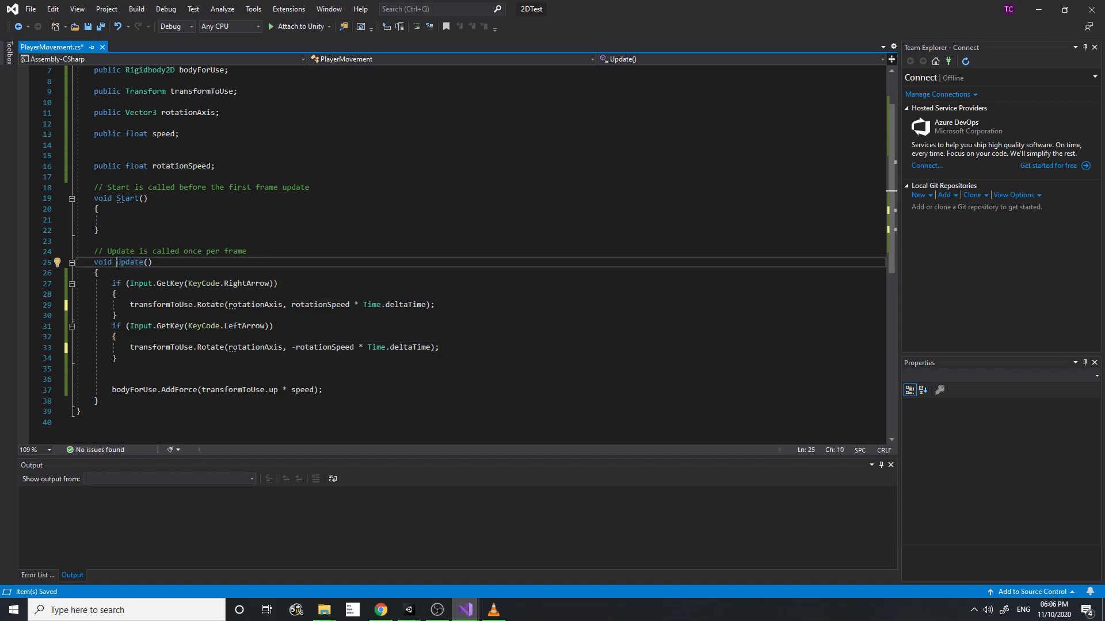
text(d)
click(183, 262)
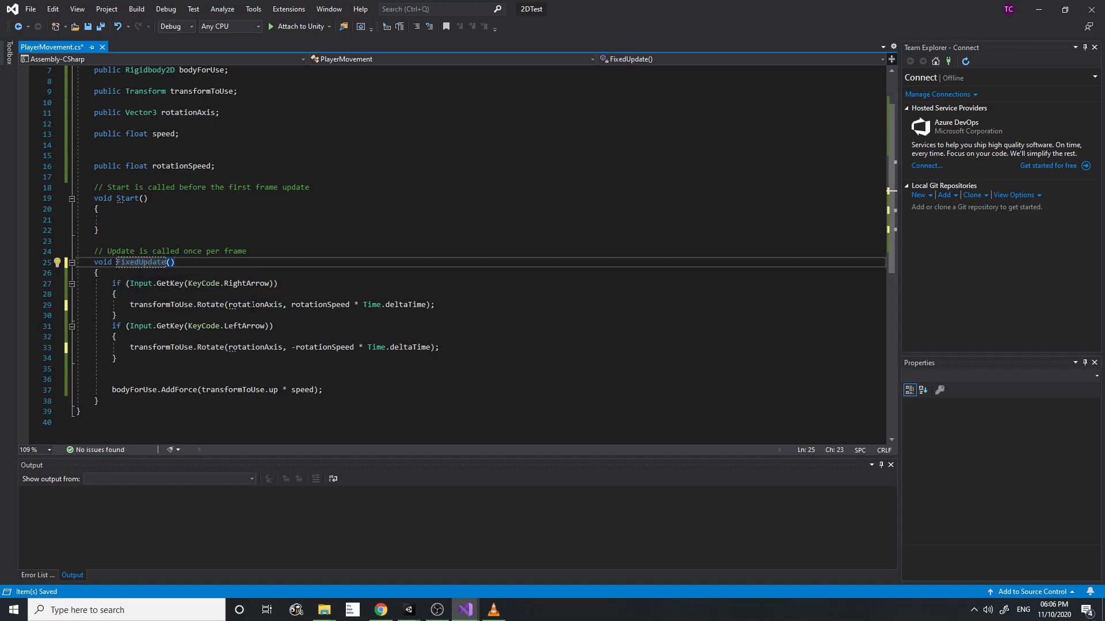
click(158, 283)
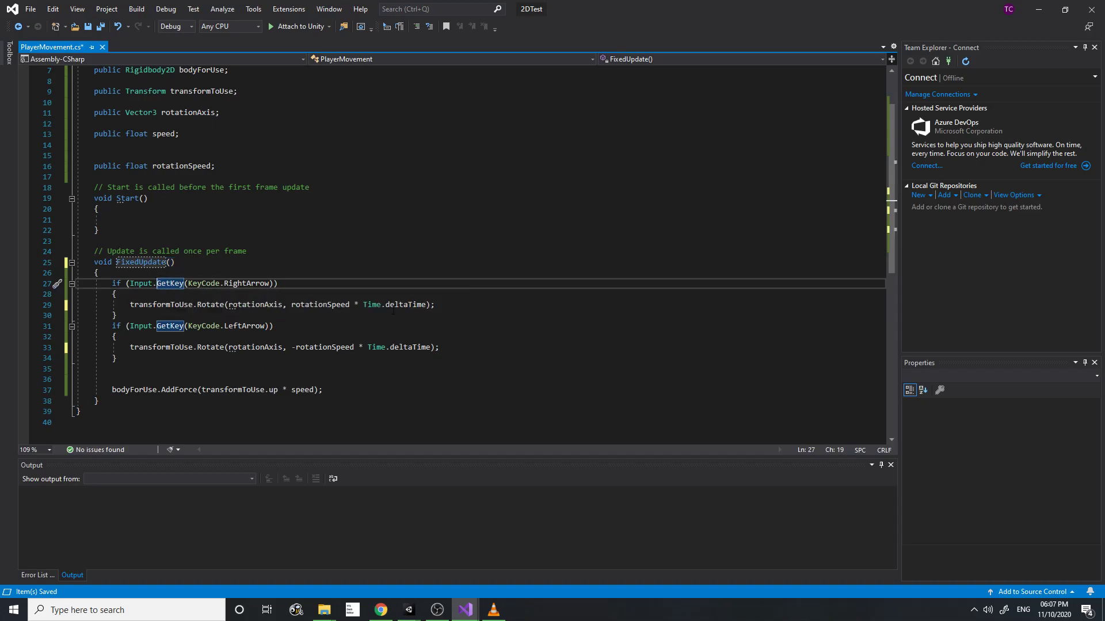
- Replace deltaTime with fixedDeltaTime in the Rotate calls of both the RightArrow and LeftArrow blocks
drag(117, 263, 184, 268)
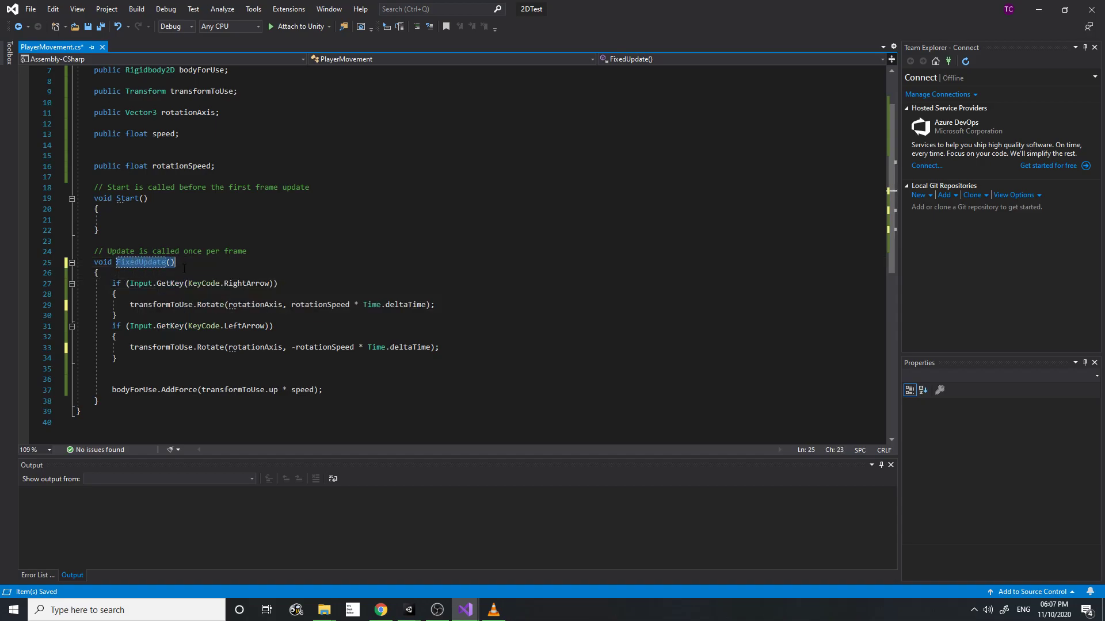
click(385, 304)
drag(386, 304, 426, 306)
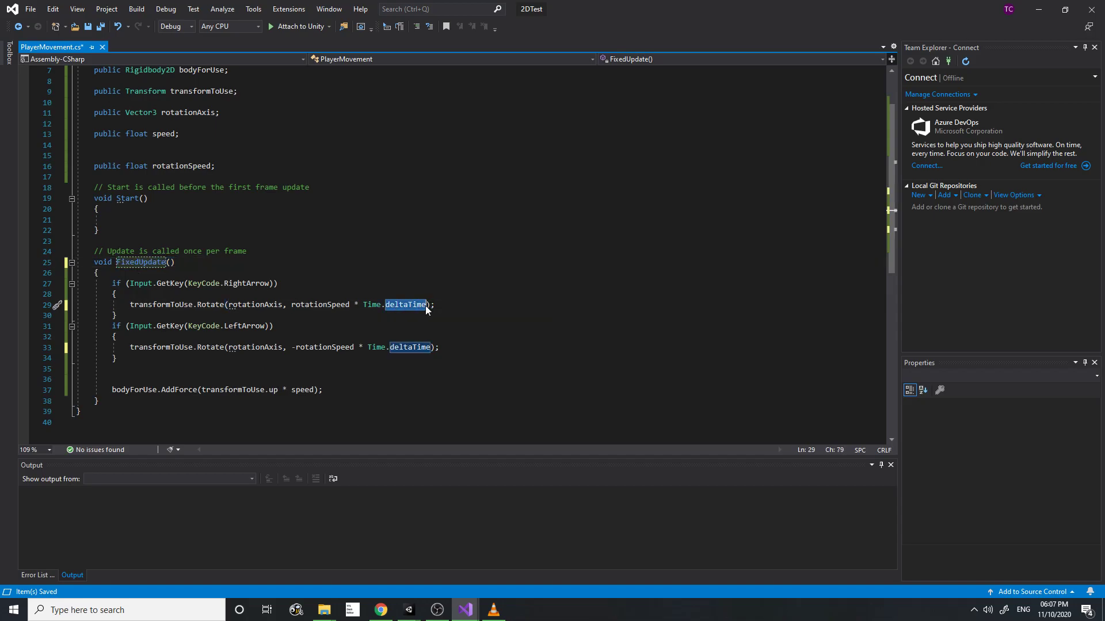
text(fixedDeltaTime)
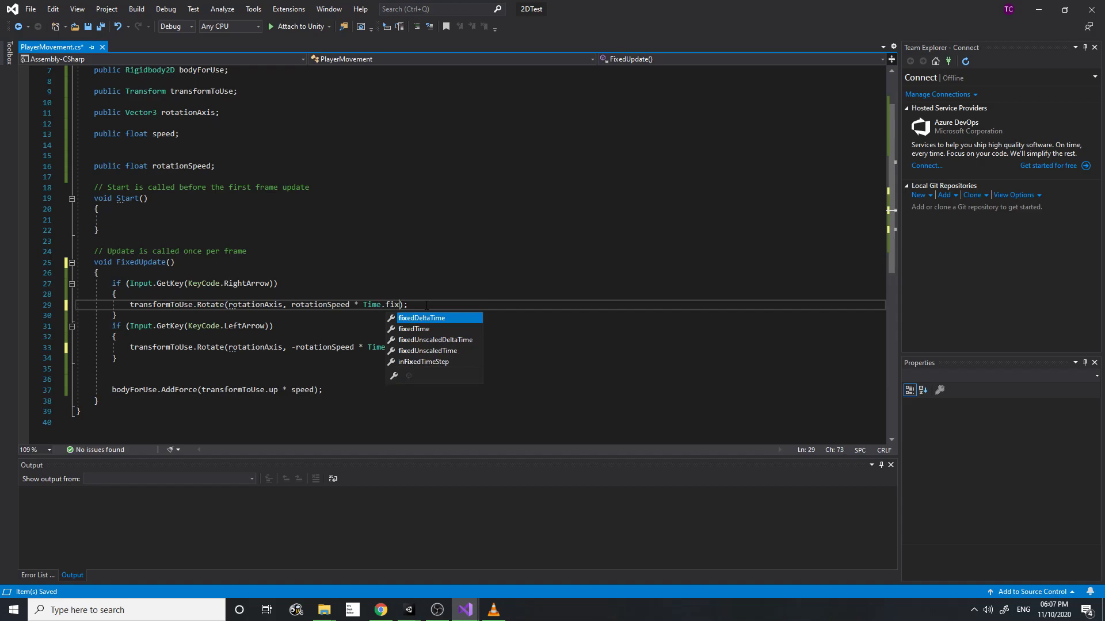
drag(386, 305, 450, 305)
key(ctrl+c)
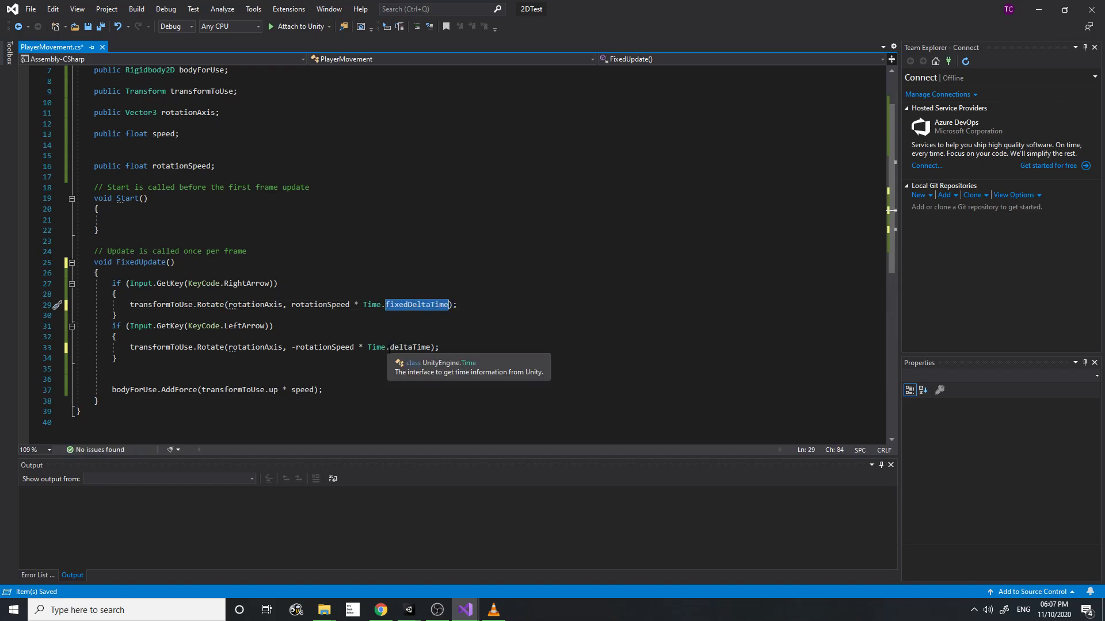
drag(390, 348, 434, 348)
key(ctrl+v)
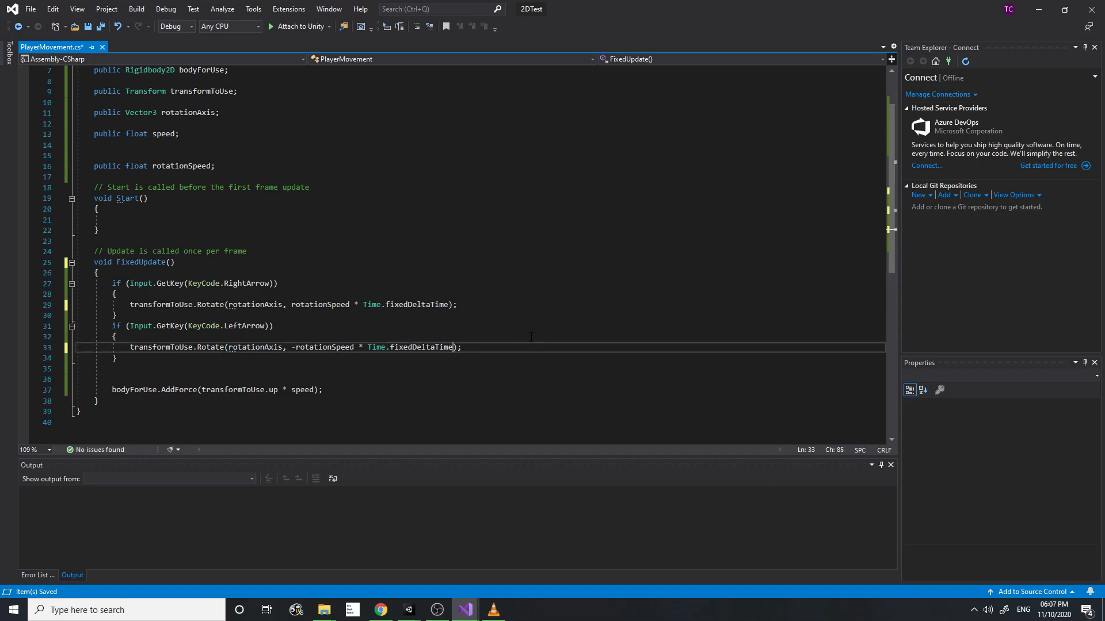
- Copy the * Time.fixedDeltaTime factor after speed in the AddForce call and save the script
drag(363, 348, 454, 348)
key(ctrl+c)
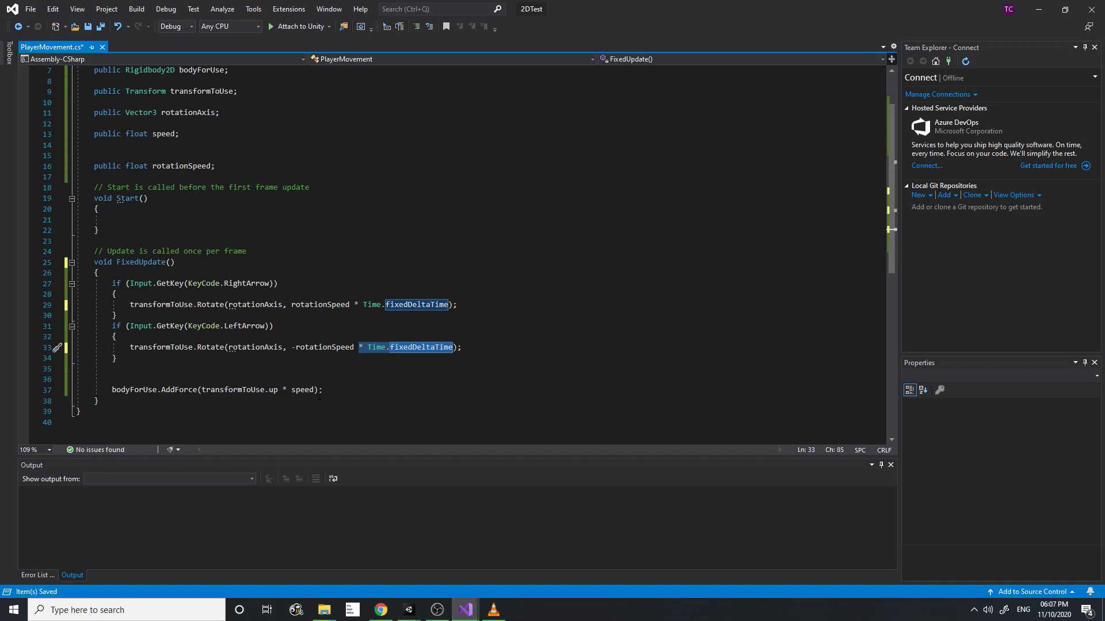
click(315, 391)
key(ctrl+v)
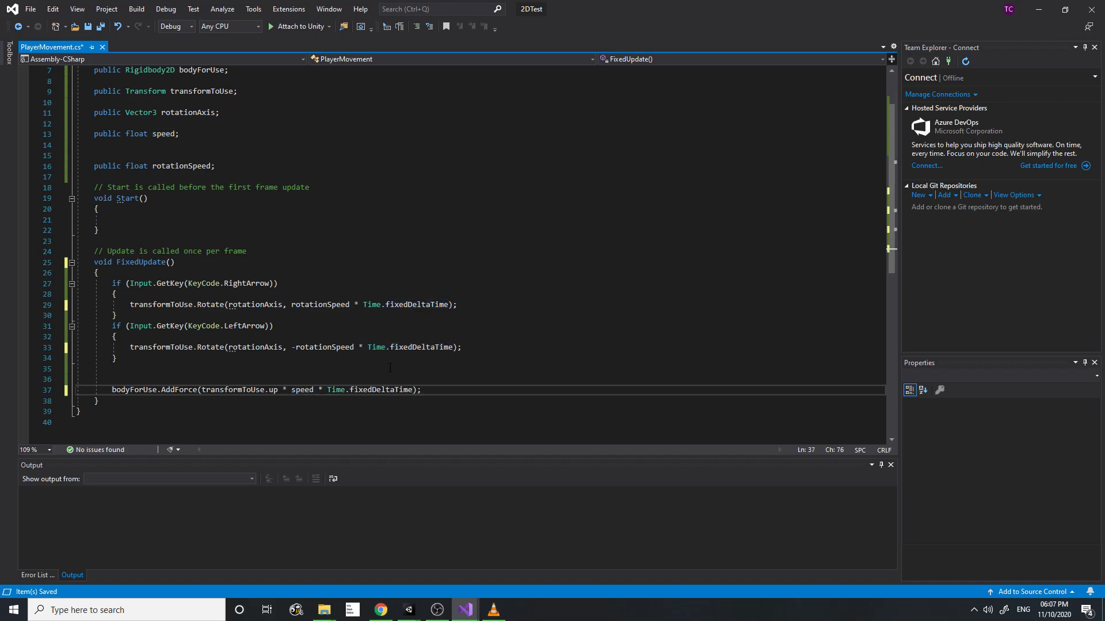
key(ctrl+s)
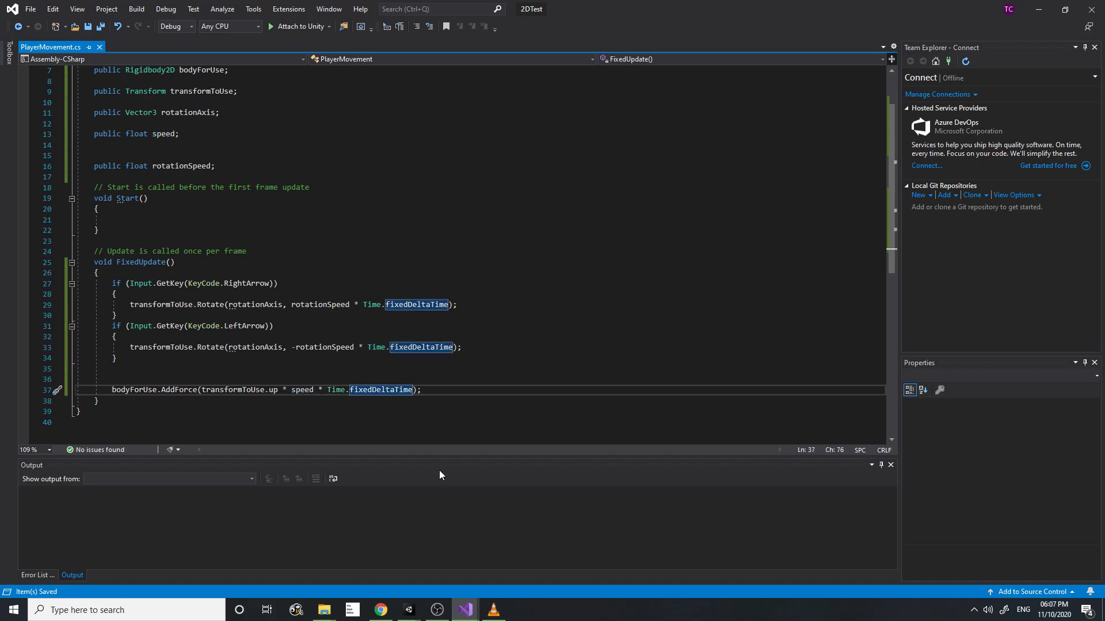
- Switch to the 2DTest project in Unity, play-test the rocket with the fixed time step, and stop the scene
mouse_move(410, 609)
click(440, 557)
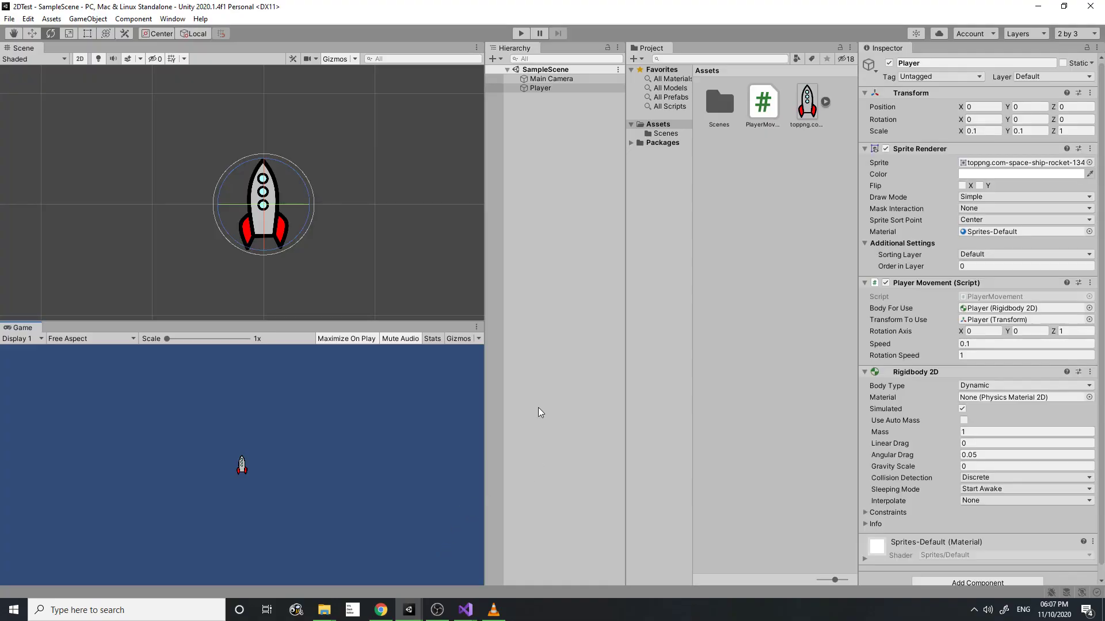
scroll(1007, 333, down, 1)
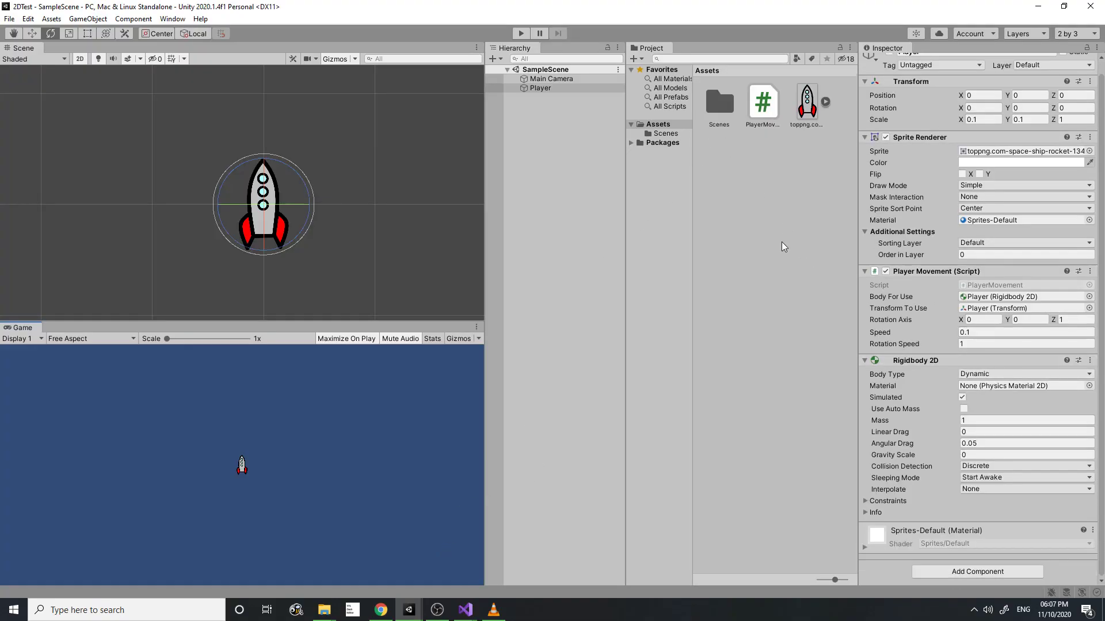
click(524, 33)
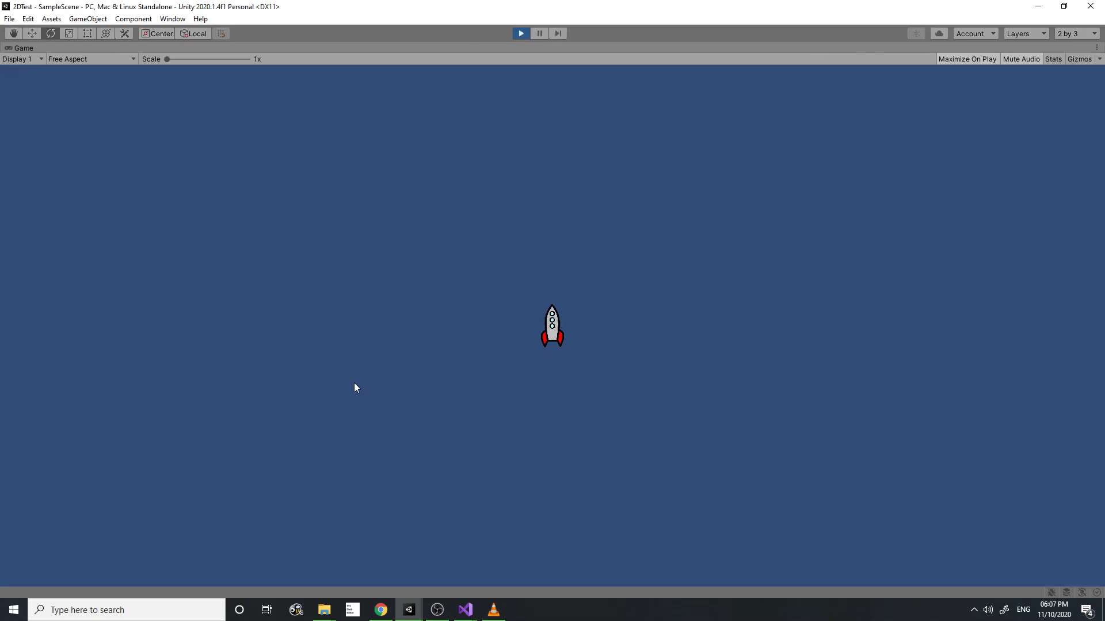
click(523, 36)
- Set the Player Movement script's Speed and Rotation Speed to 10, save the scene, and run a short play-test
click(982, 345)
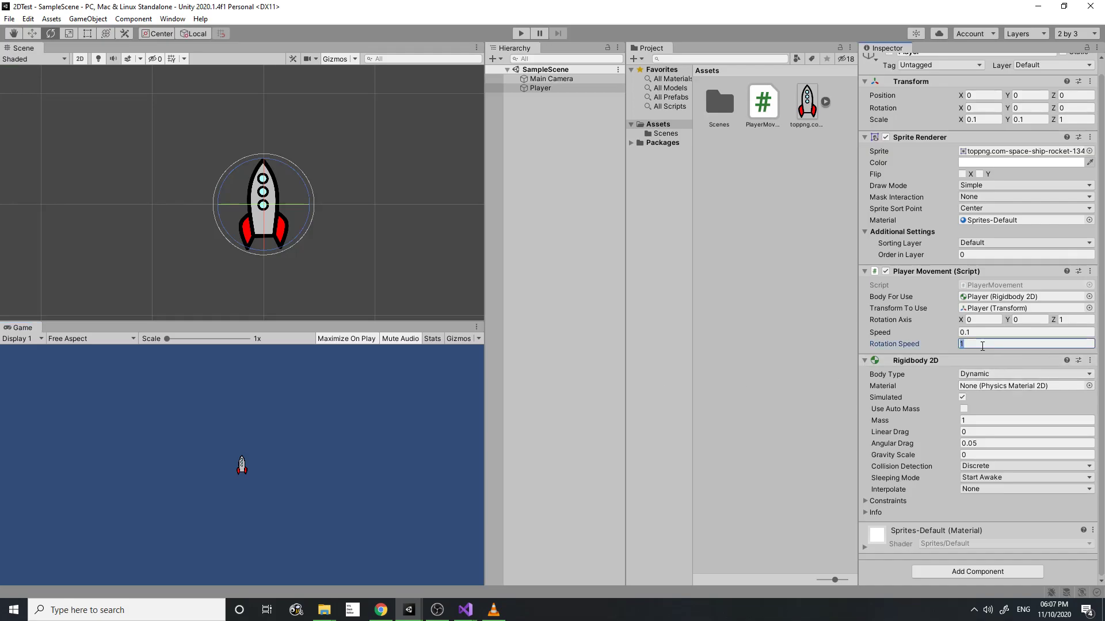
click(983, 333)
text(10)
key(ctrl+s)
click(521, 34)
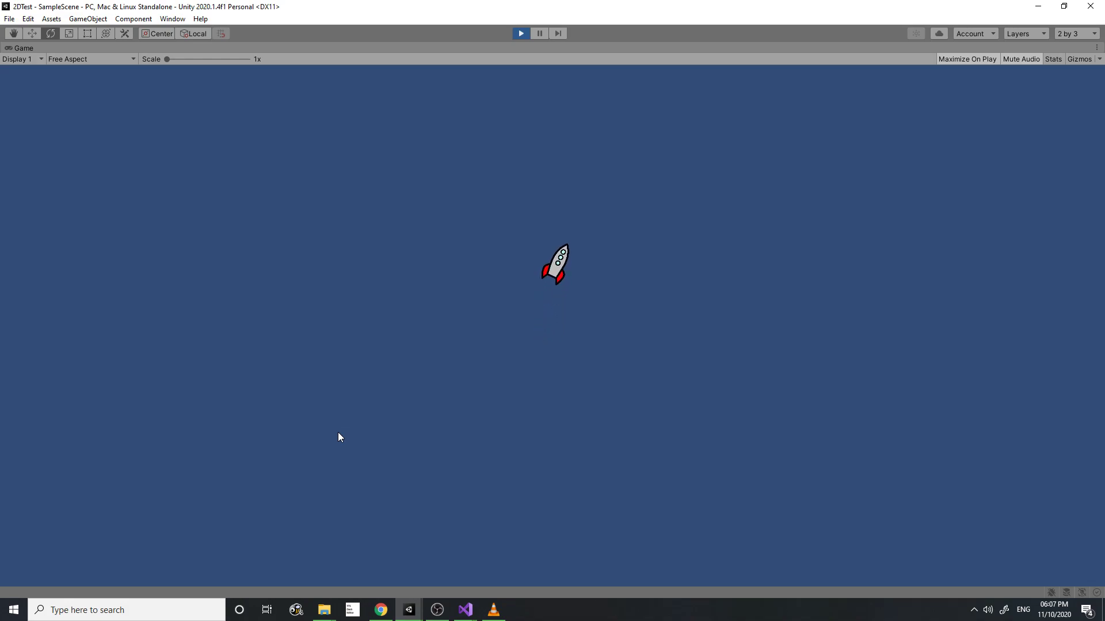
click(519, 33)
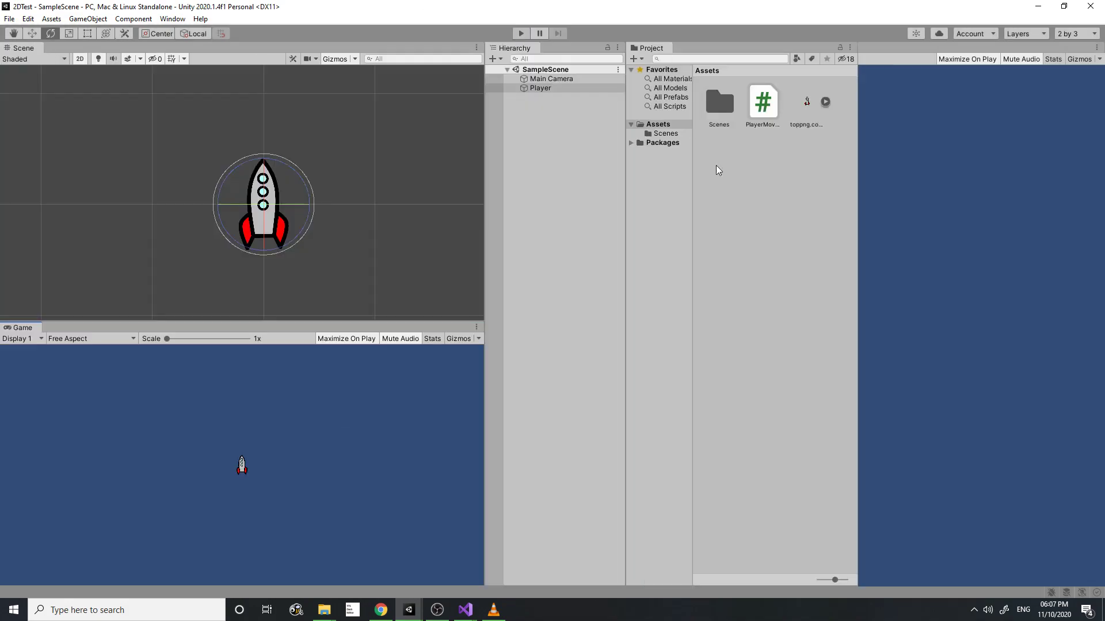
- Set both Speed and Rotation Speed of the Player Movement script to 30 and save the scene
drag(965, 332, 959, 344)
text(3)
text(3)
key(ctrl+s)
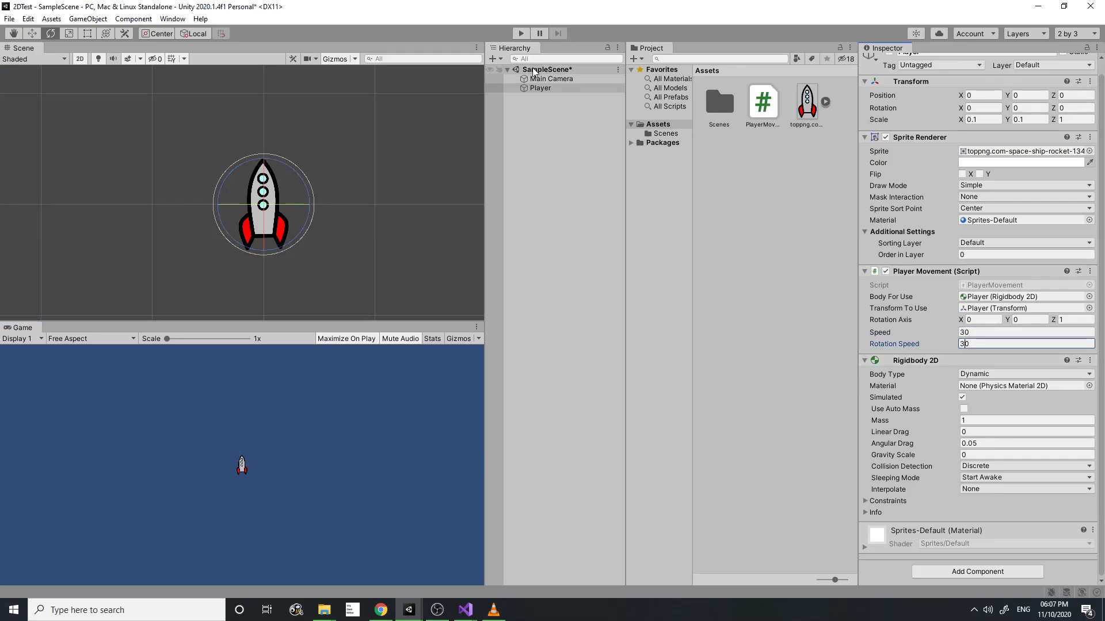
- Play-test steering the rocket at the faster speeds and stop the scene
click(522, 34)
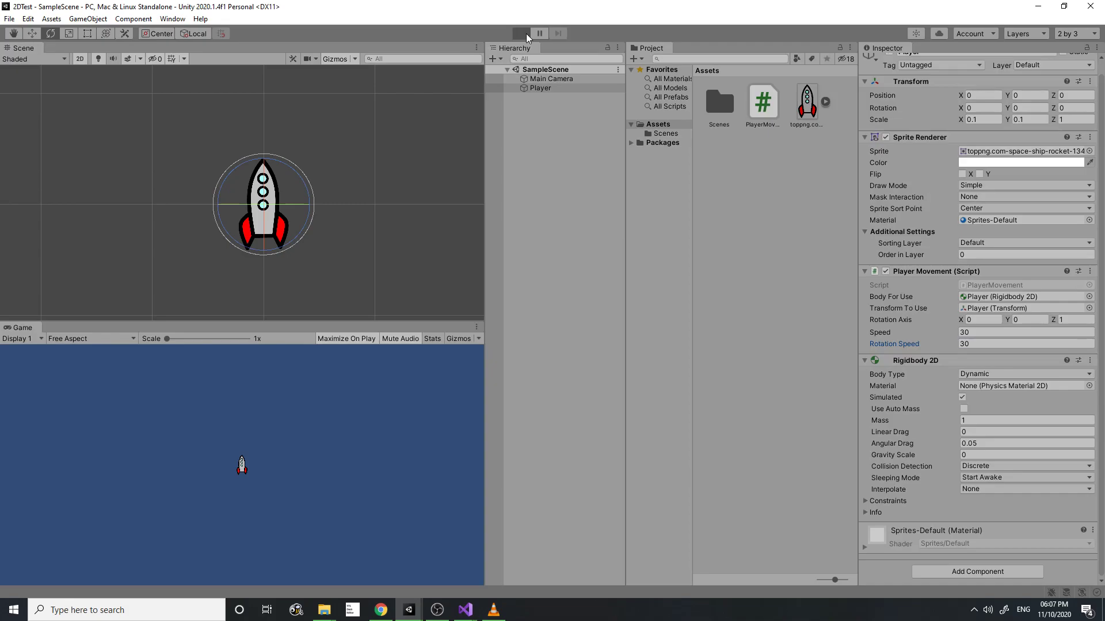
key(w)
key(d)
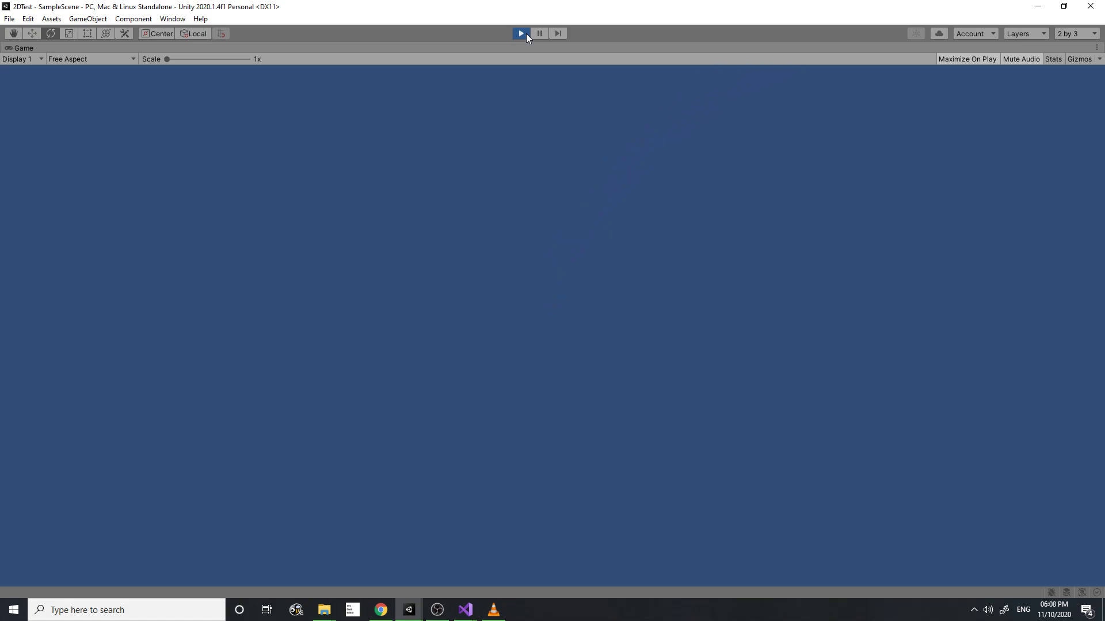
click(521, 33)
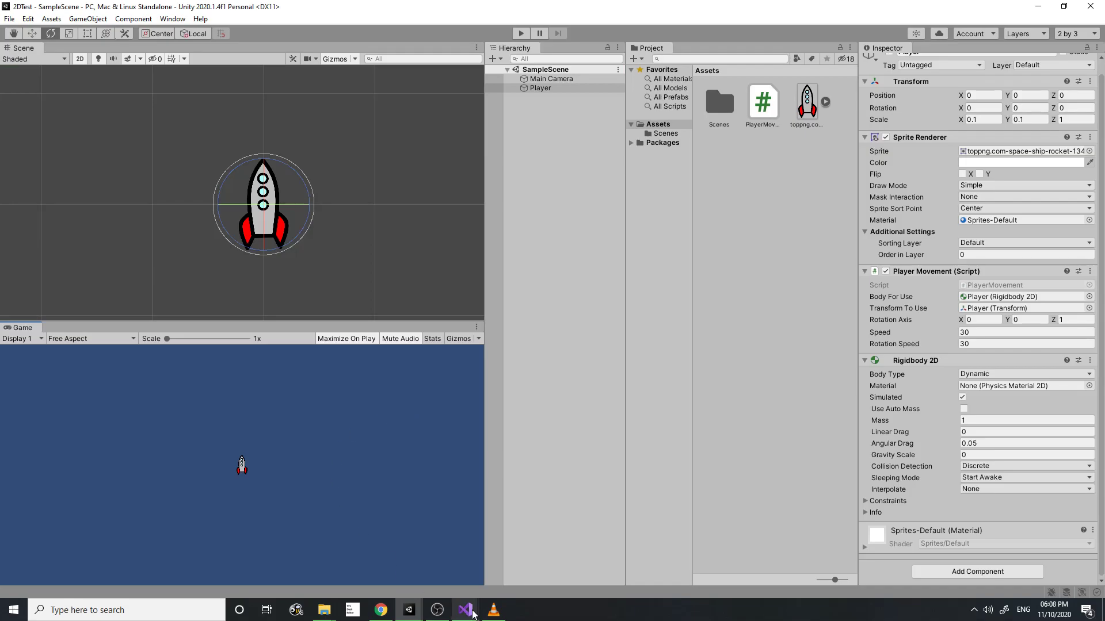
- Return to the 2DTest script in Visual Studio and replace AddForce with velocity in the bodyForUse statement
mouse_move(465, 610)
click(480, 562)
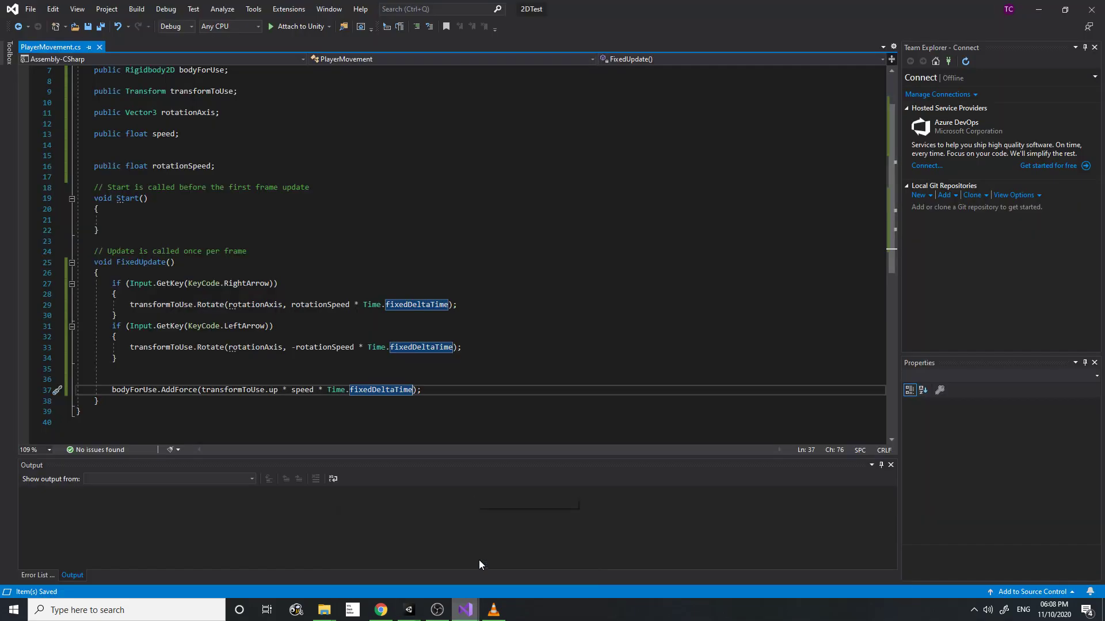
drag(112, 390, 478, 387)
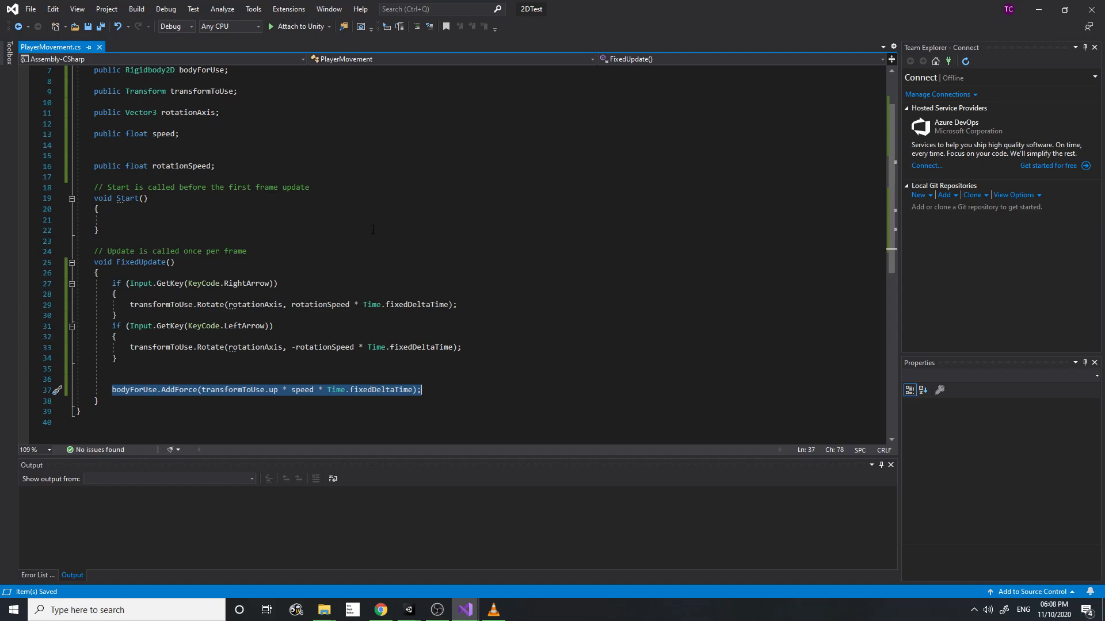
click(439, 389)
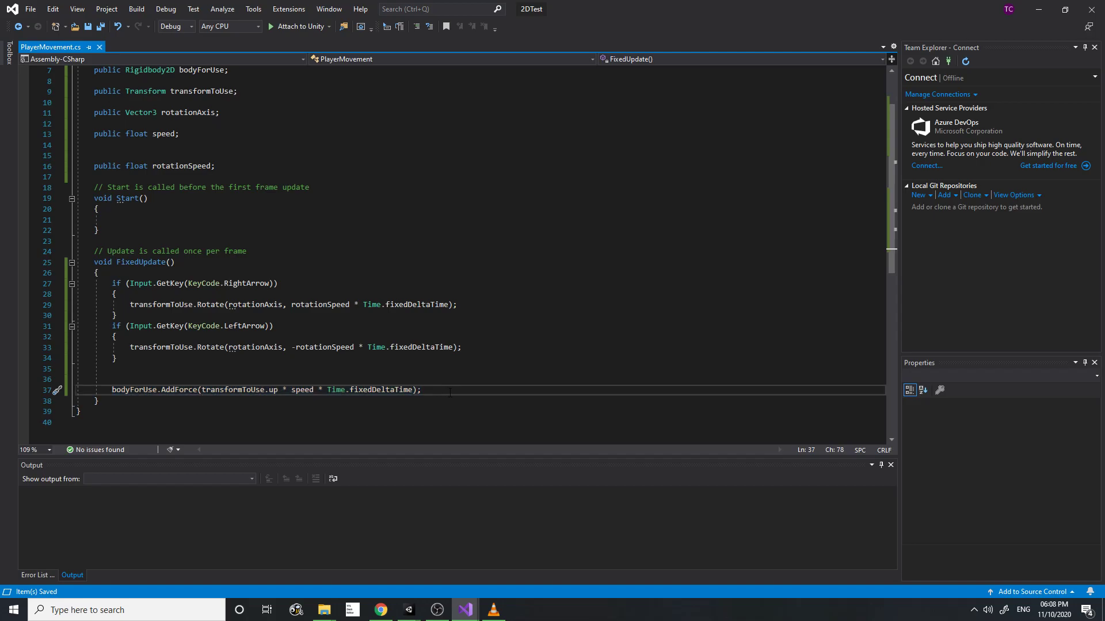
click(175, 389)
drag(162, 390, 199, 391)
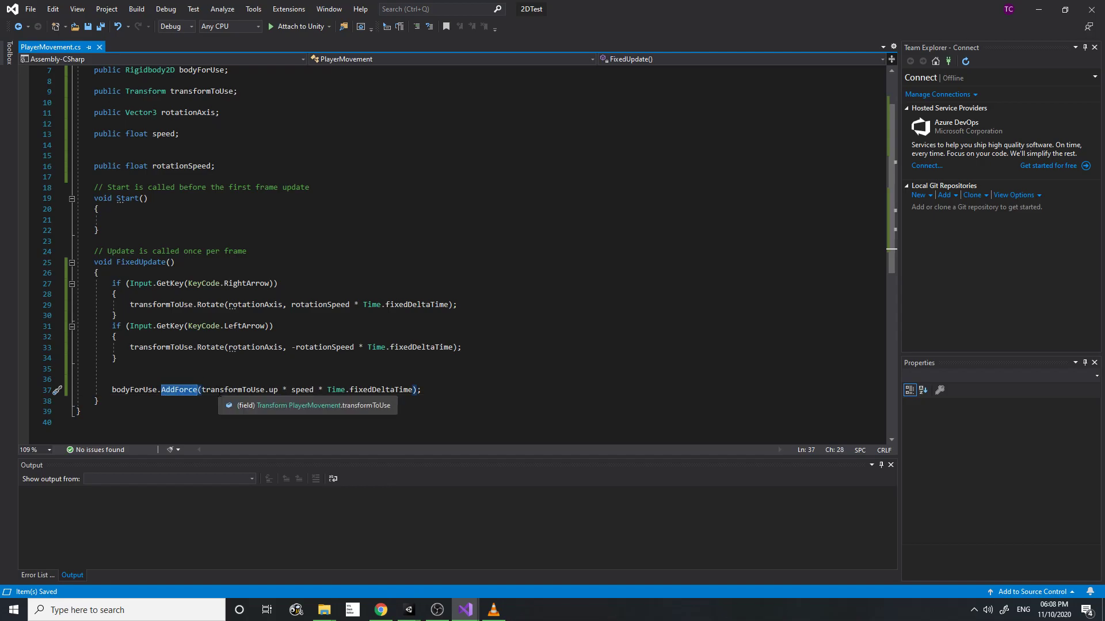
key(BackSpace)
key(Return)
key(Return)
click(219, 392)
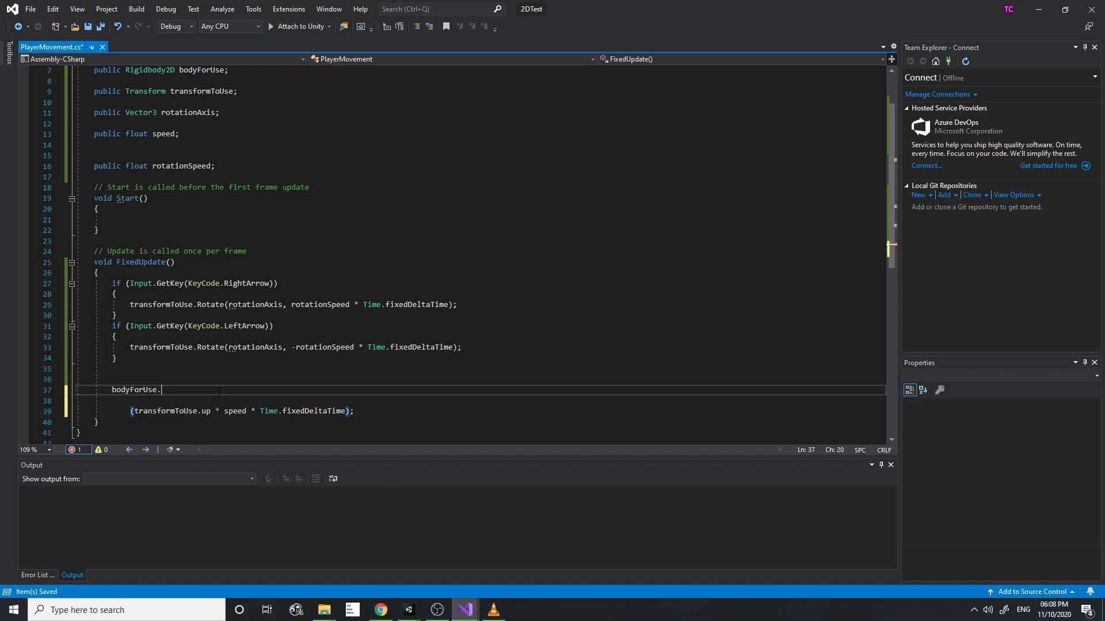
text(velocity)
- Complete the statement as bodyForUse.velocity = transformToUse.up * speed * Time.fixedDeltaTime; on a single line and save the script
drag(132, 411, 59, 405)
key(BackSpace)
key(BackSpace)
key(Delete)
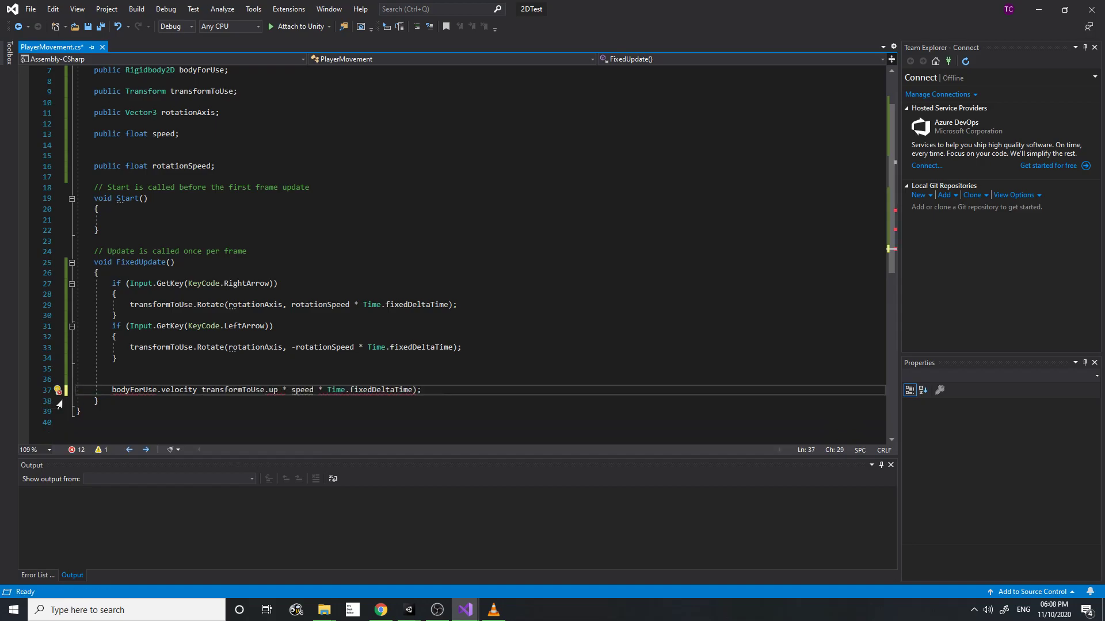
click(426, 390)
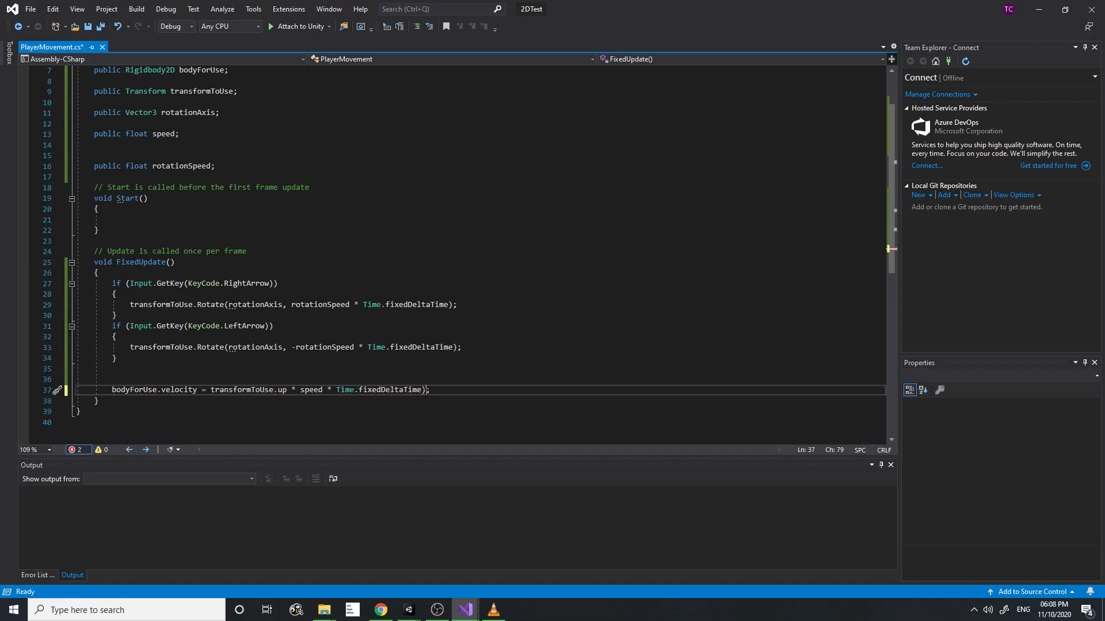
text(;)
double_click(178, 390)
key(ctrl+s)
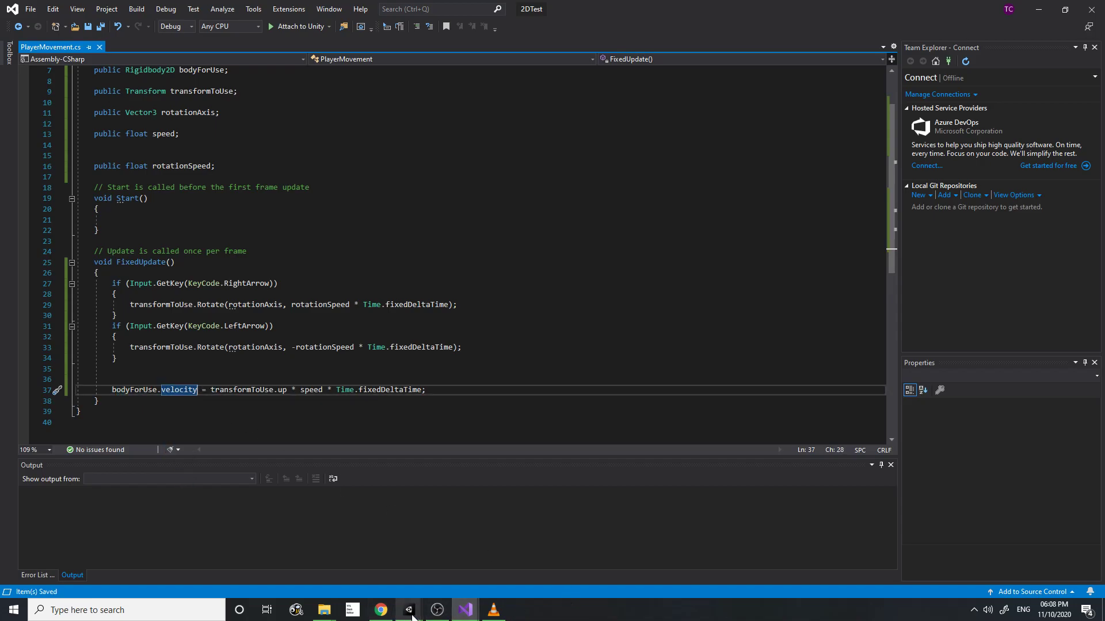
- Switch to the 2DTest project in Unity, play-test turning the rocket with velocity-based movement, and stop the scene
mouse_move(411, 614)
click(444, 581)
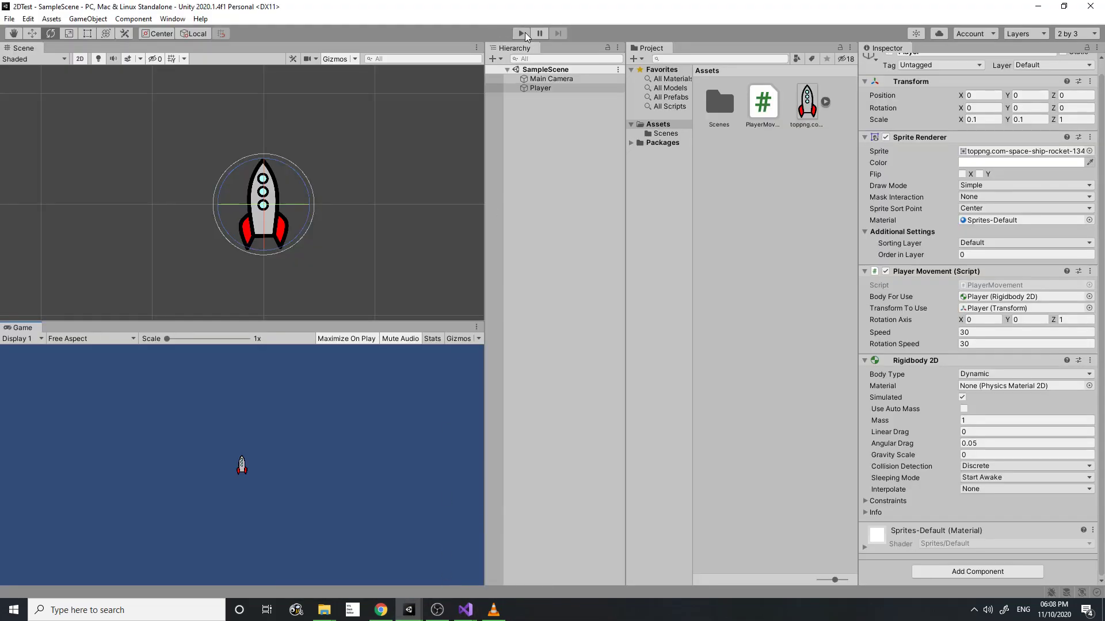
click(525, 34)
key(w)
key(d)
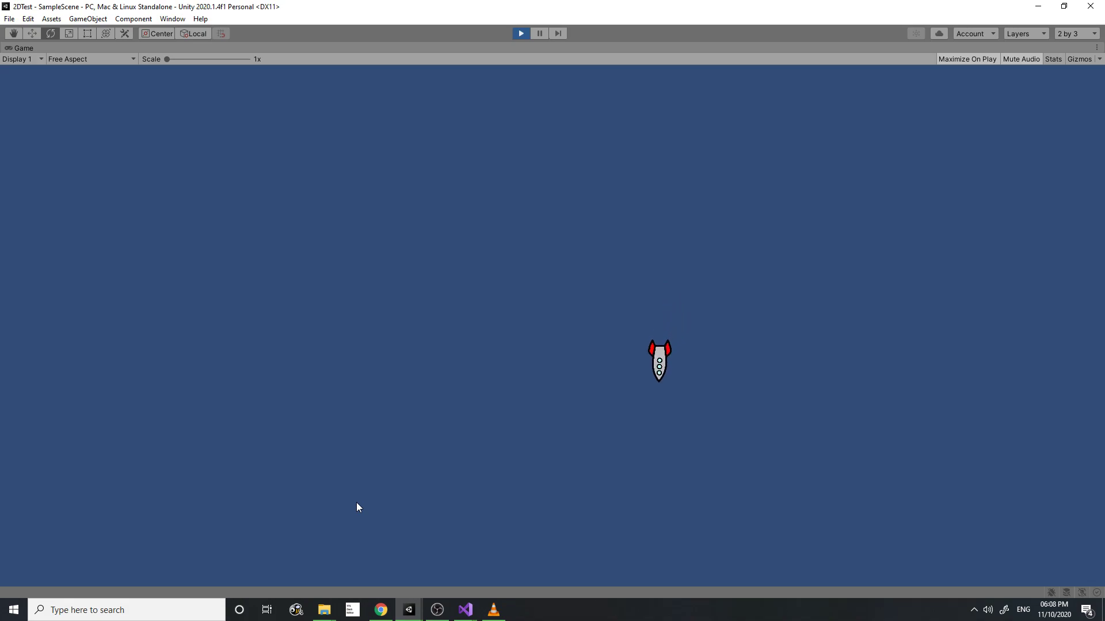
click(524, 35)
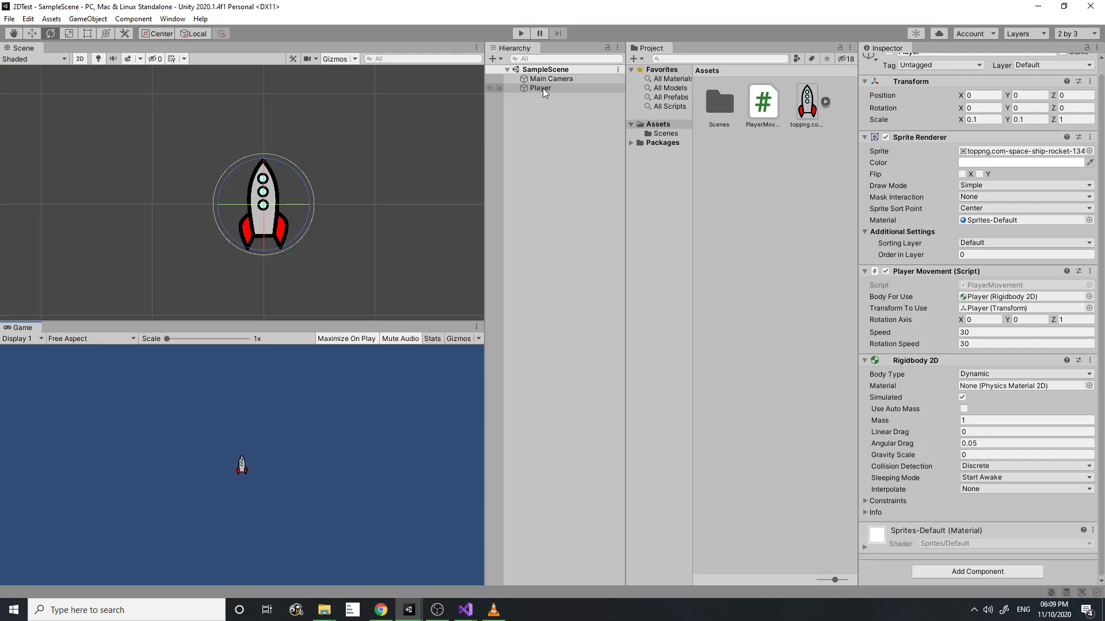
- Set Speed and Rotation Speed of the Player Movement script to 50
click(979, 332)
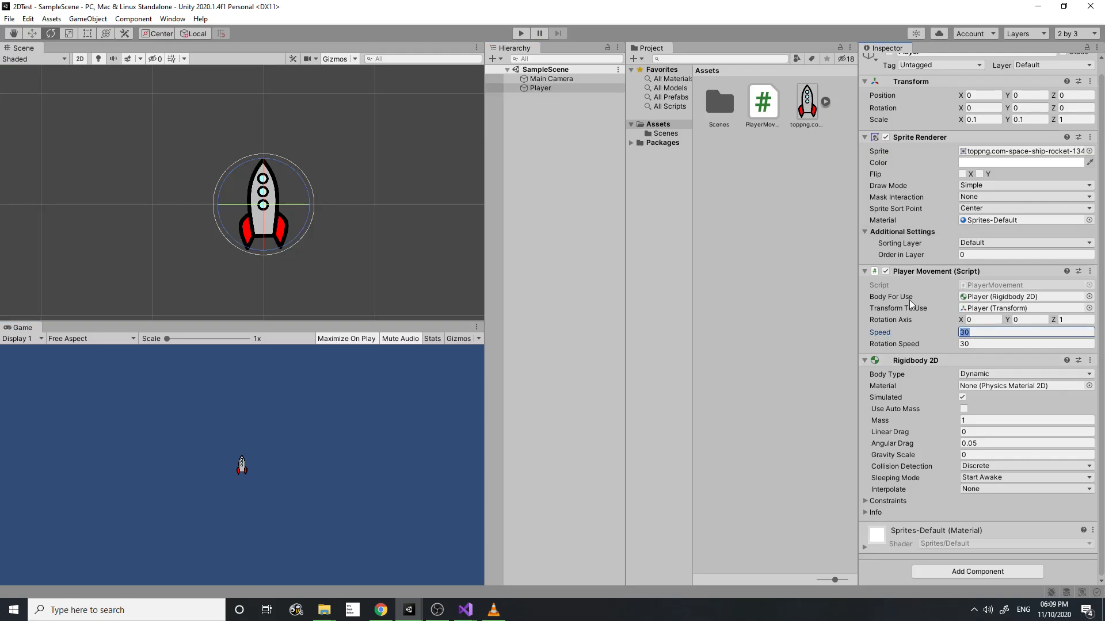
text(50)
click(1014, 344)
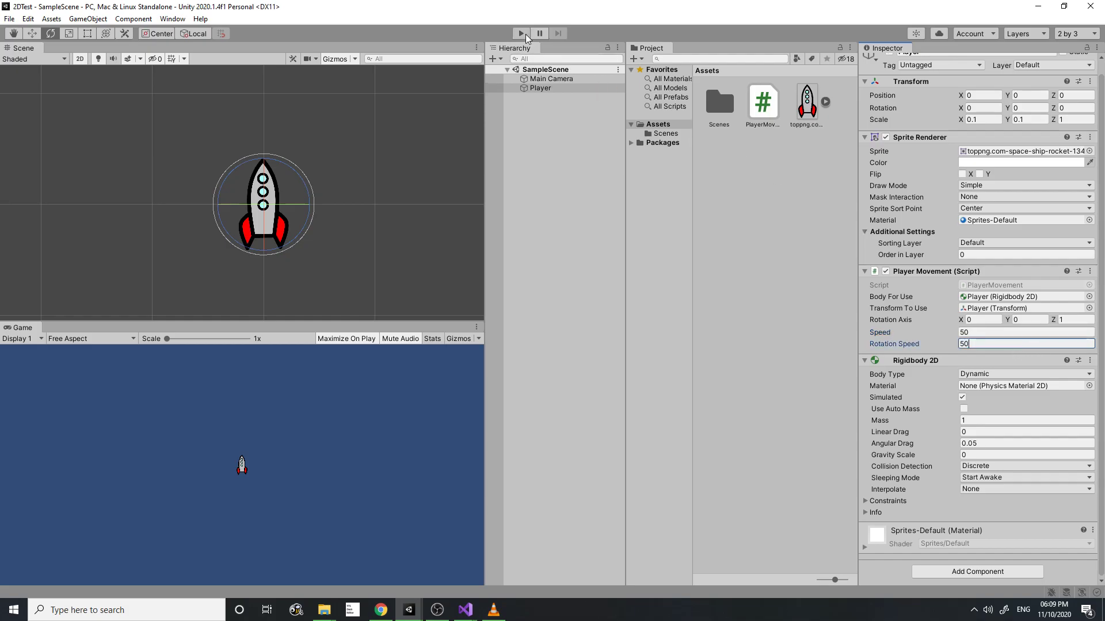
- Play-test steering the rocket around the screen in both directions and stop the scene
click(525, 33)
key(d)
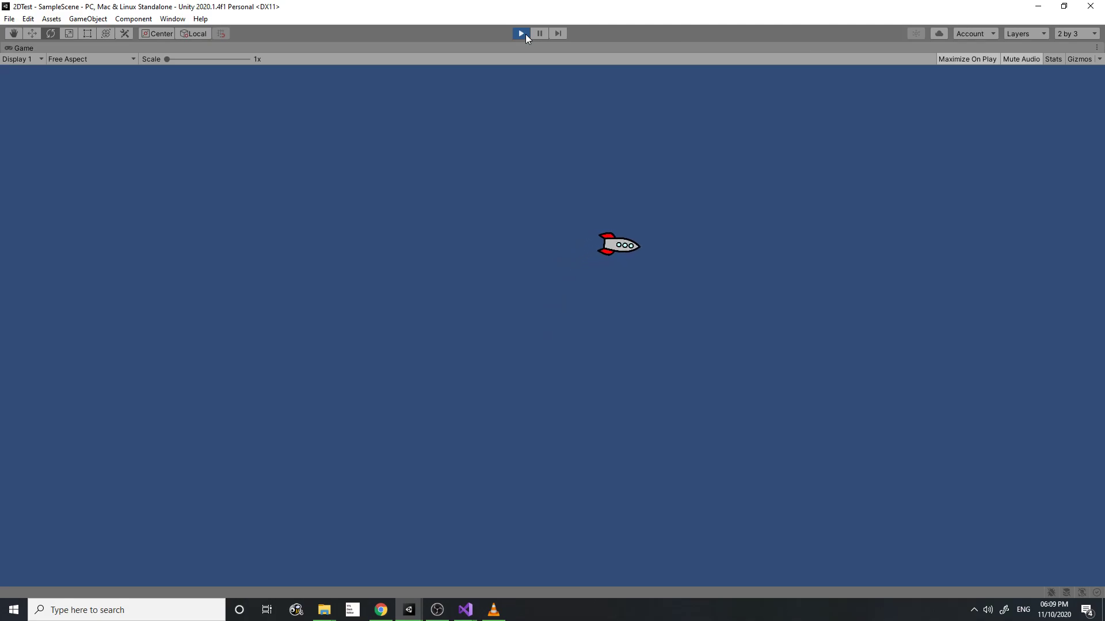
key(a)
key(d)
key(d)
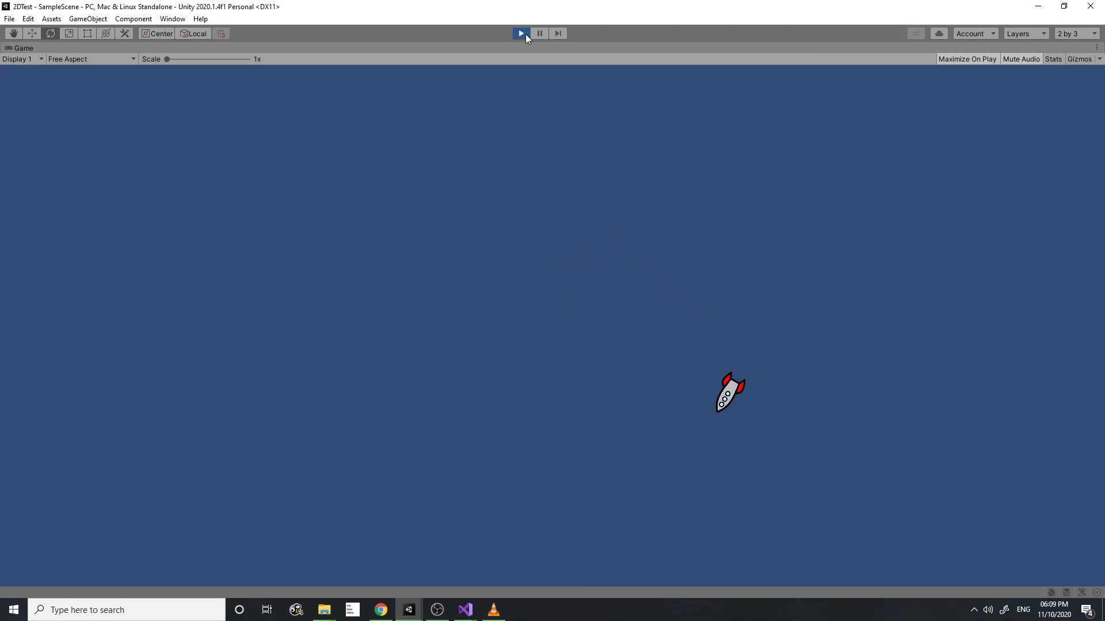
key(d)
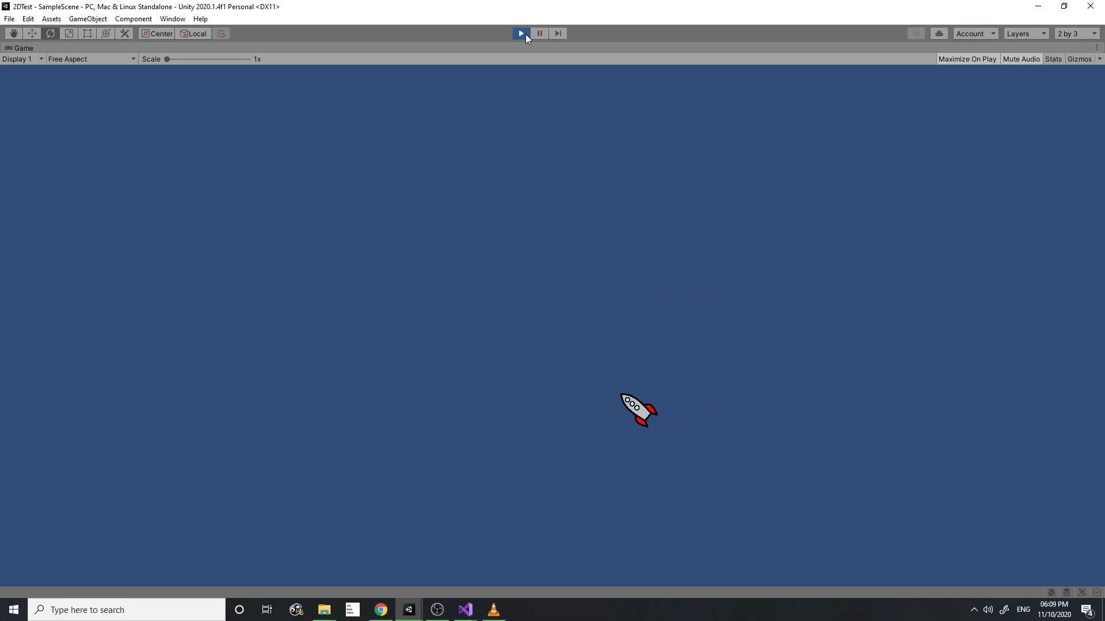
click(526, 34)
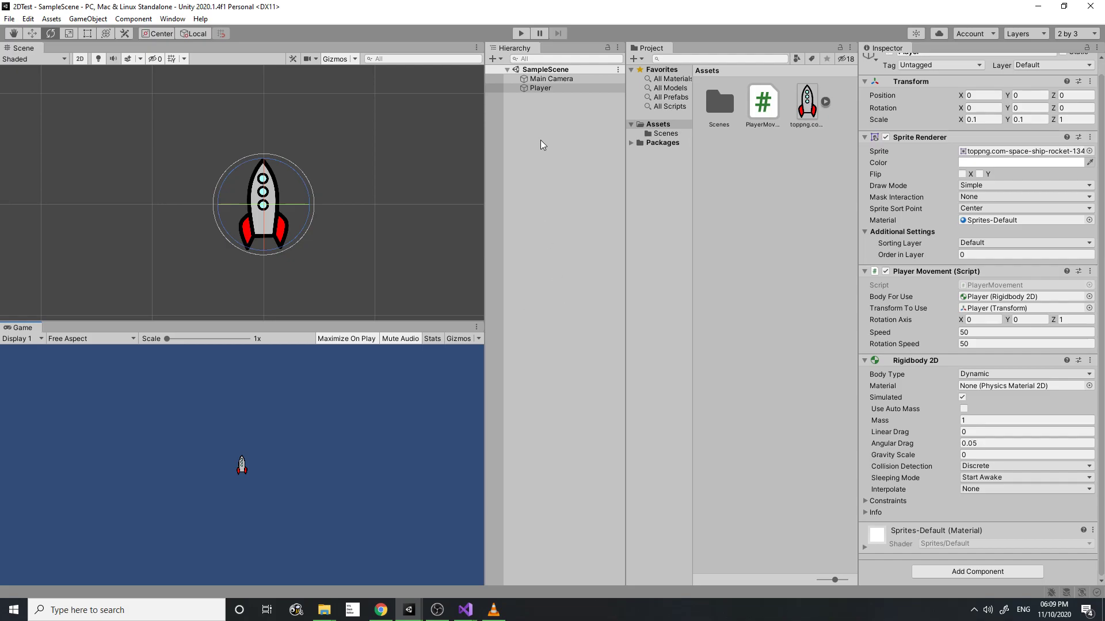
- Create a new 2D sprite object in the scene and move it up and left of the rocket, to about X -1.207, Y 0.679
right_click(536, 157)
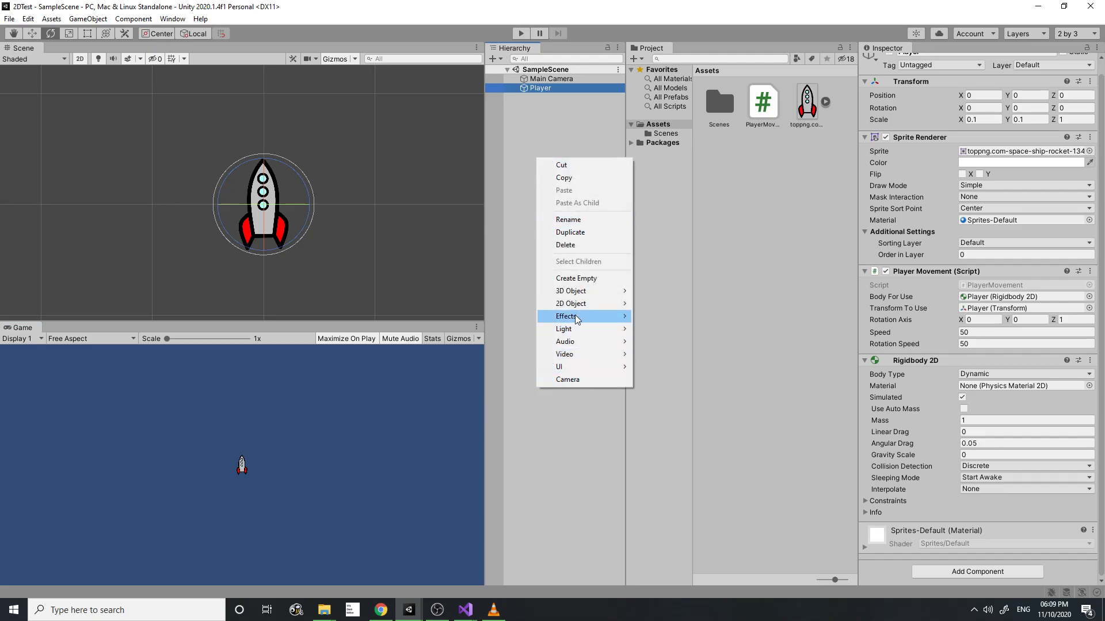
mouse_move(608, 308)
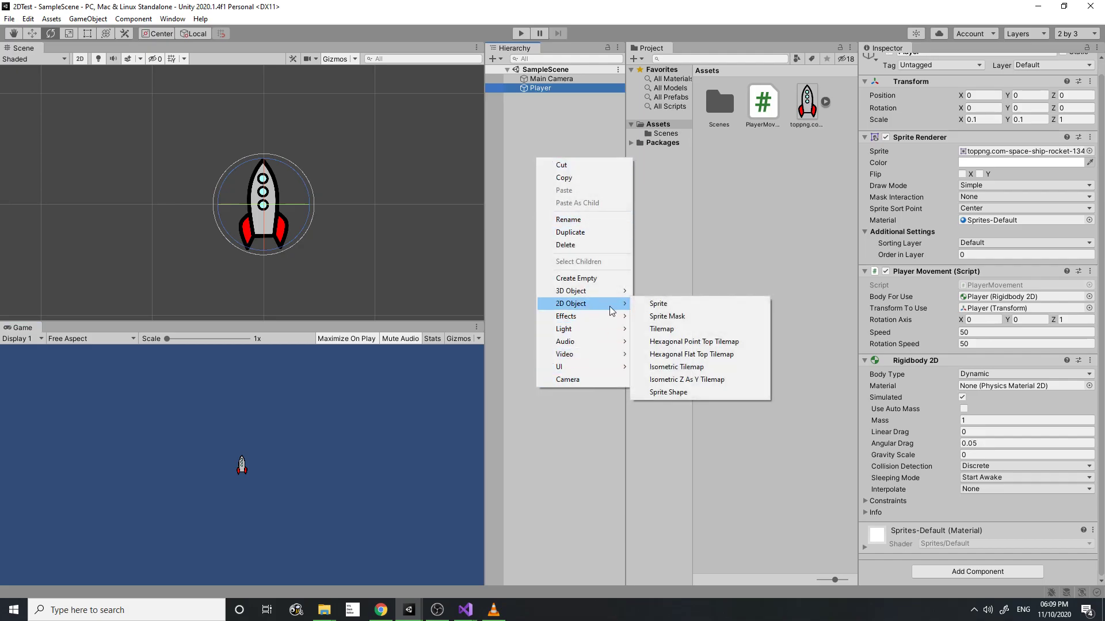
click(669, 307)
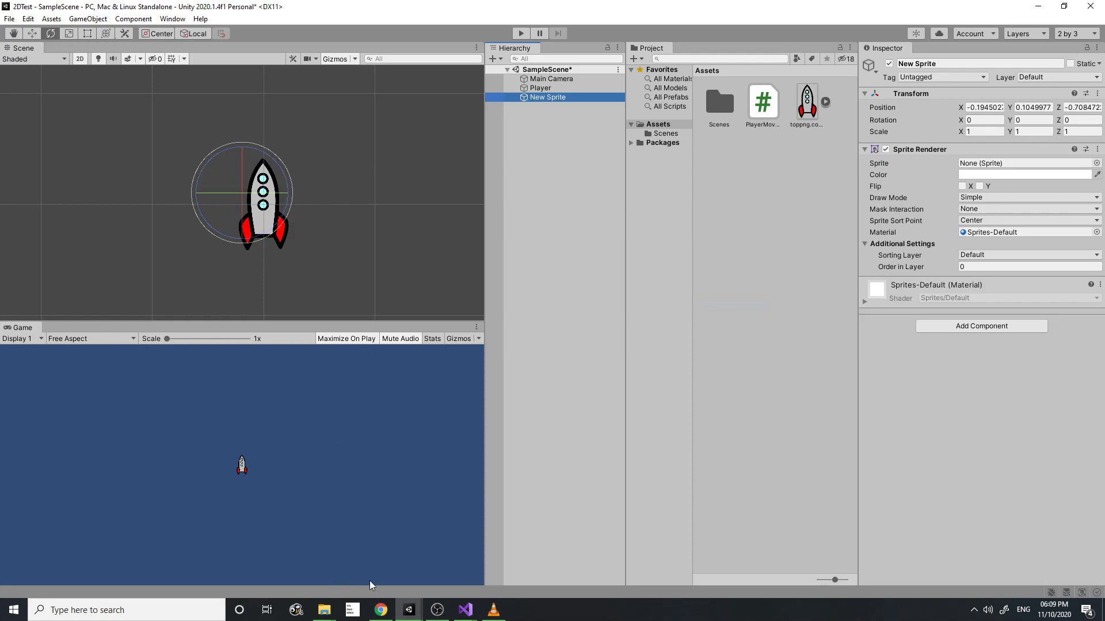
key(w)
scroll(290, 210, down, 3)
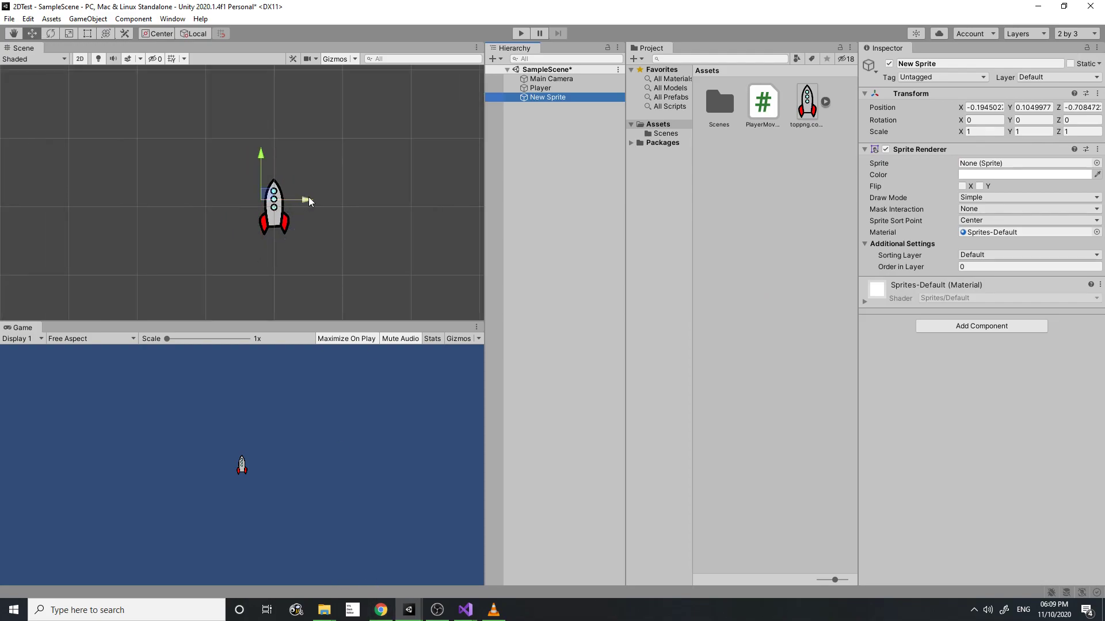
drag(308, 199, 239, 198)
drag(195, 148, 203, 108)
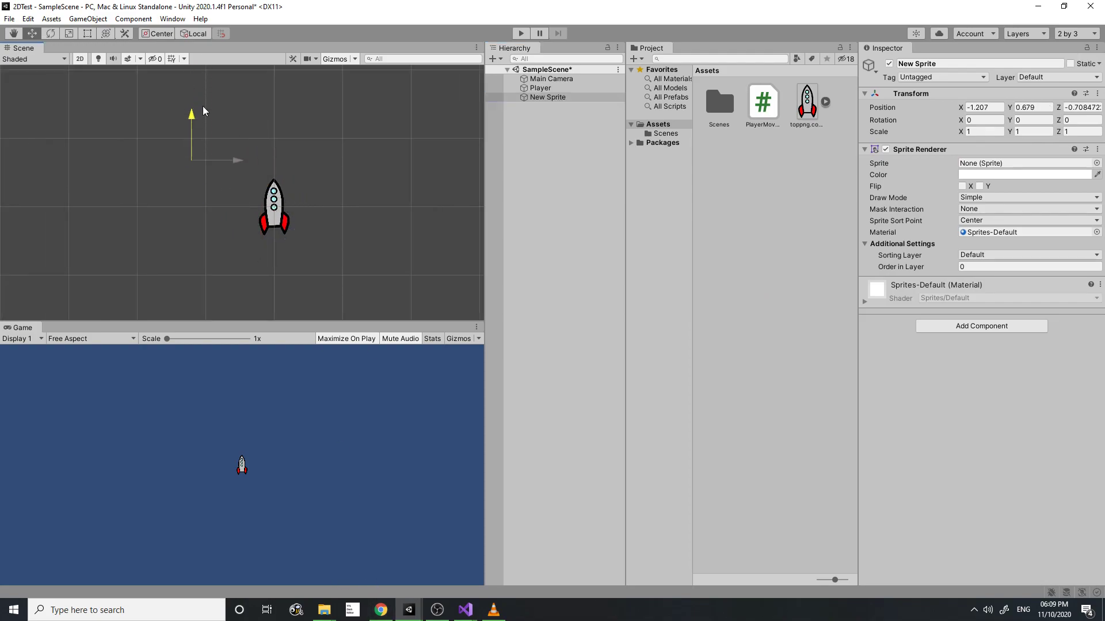
- Switch to Chrome and search Google Images for "astroid sprite"
key(alt+Tab)
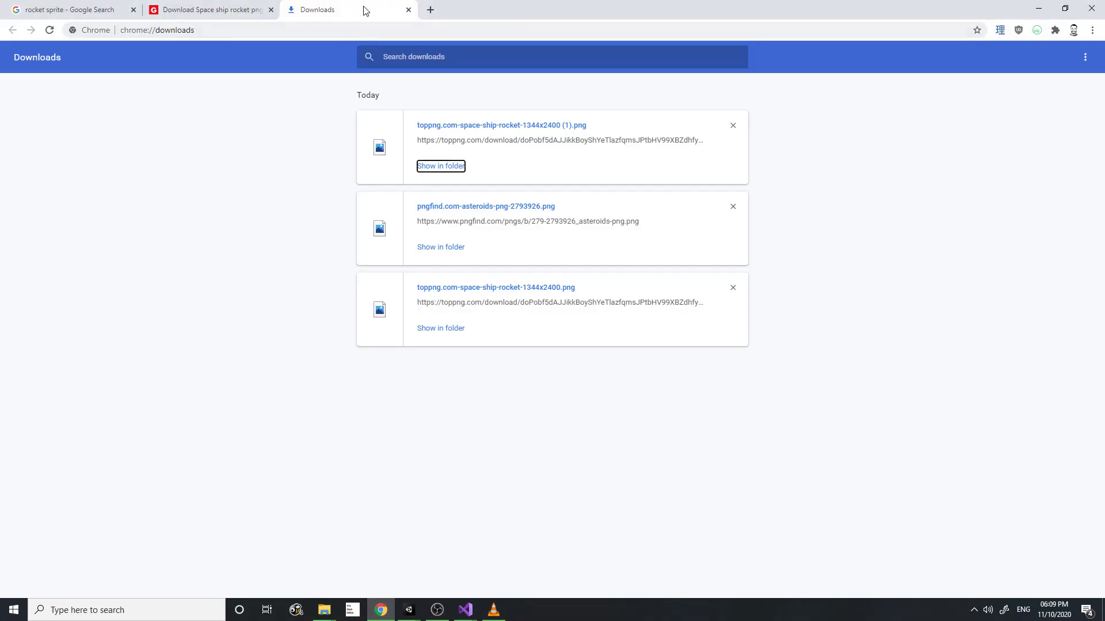
click(69, 9)
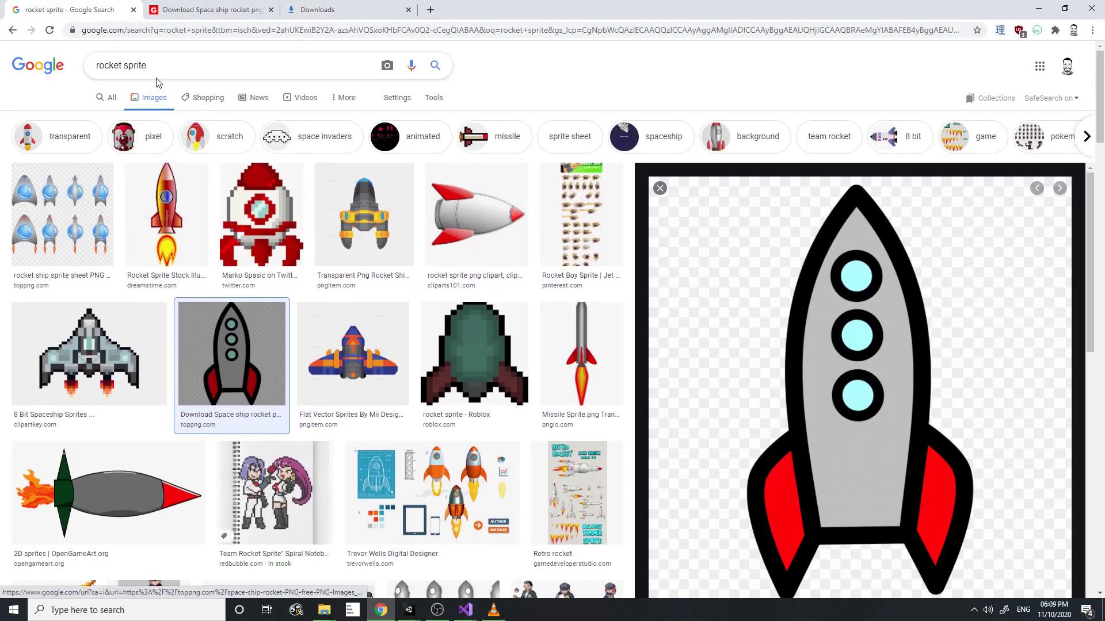
text(ast)
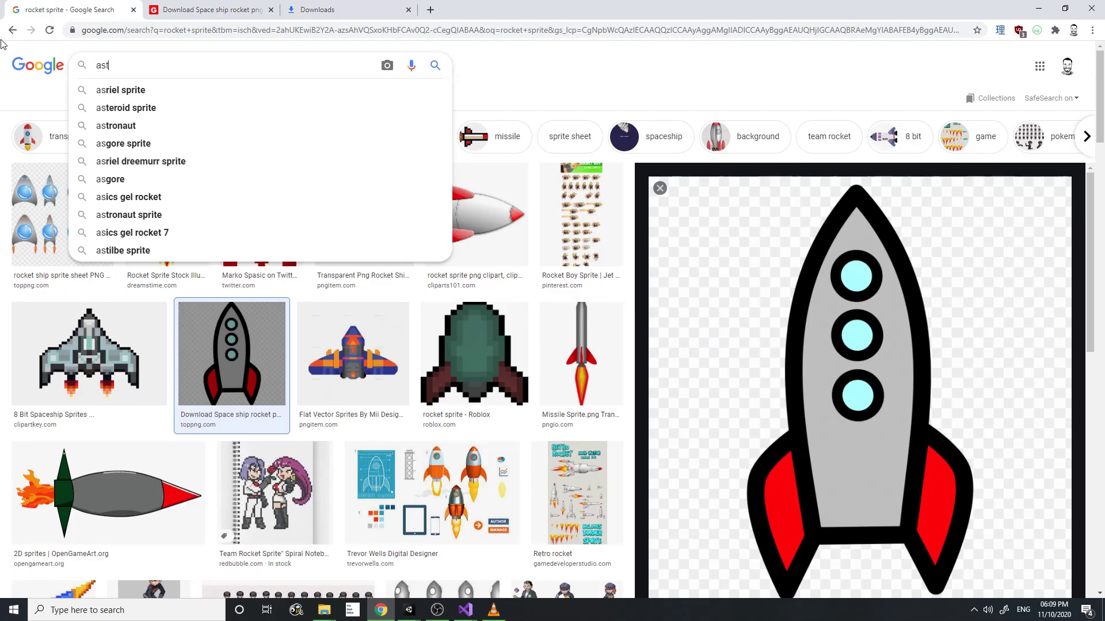
text(ro)
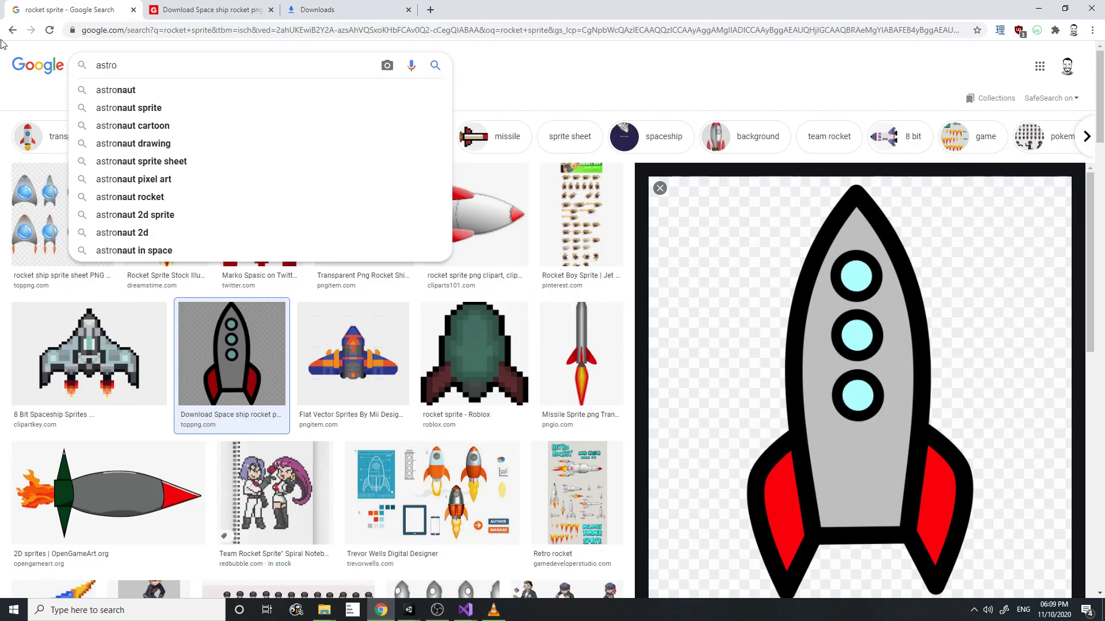
text(id sprite)
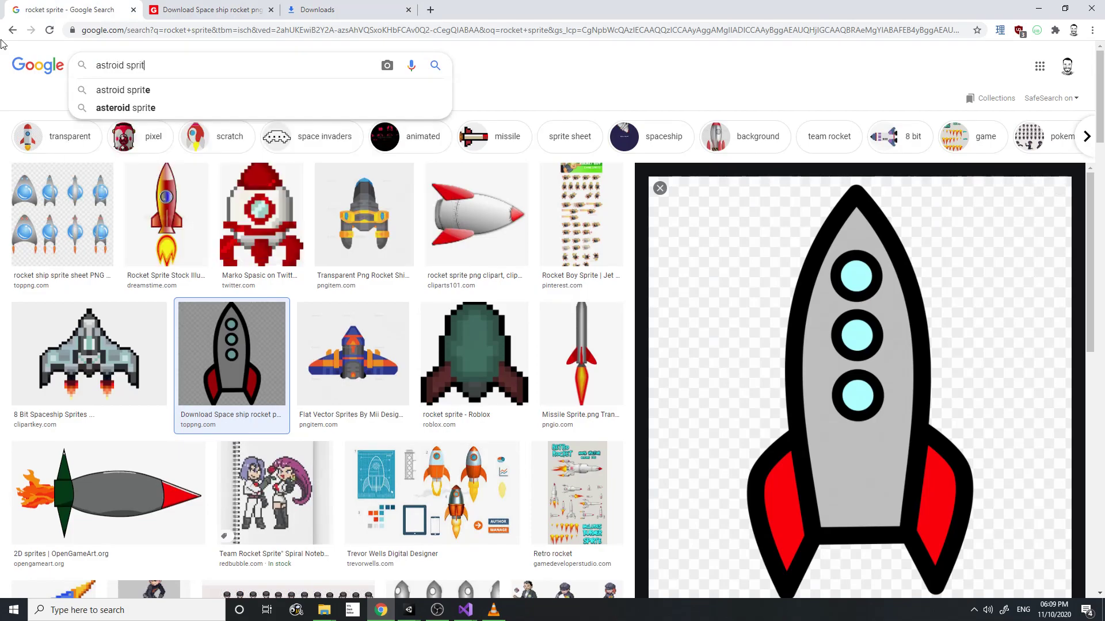
key(Return)
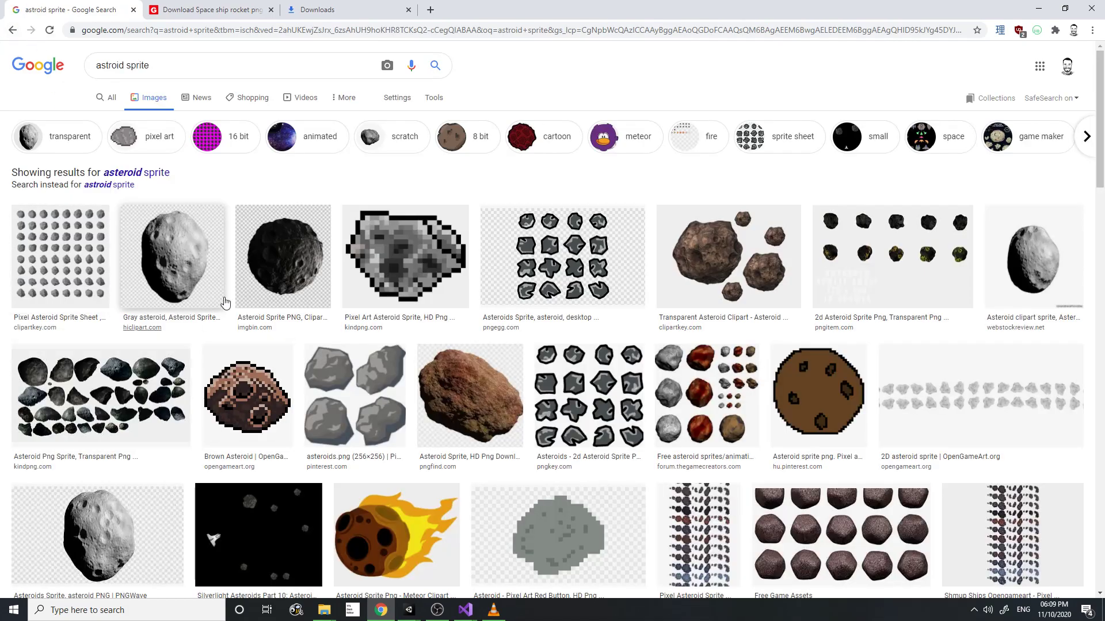
- Download the gray asteroid transparent PNG from HiClipart and close the image preview
scroll(216, 281, down, 2)
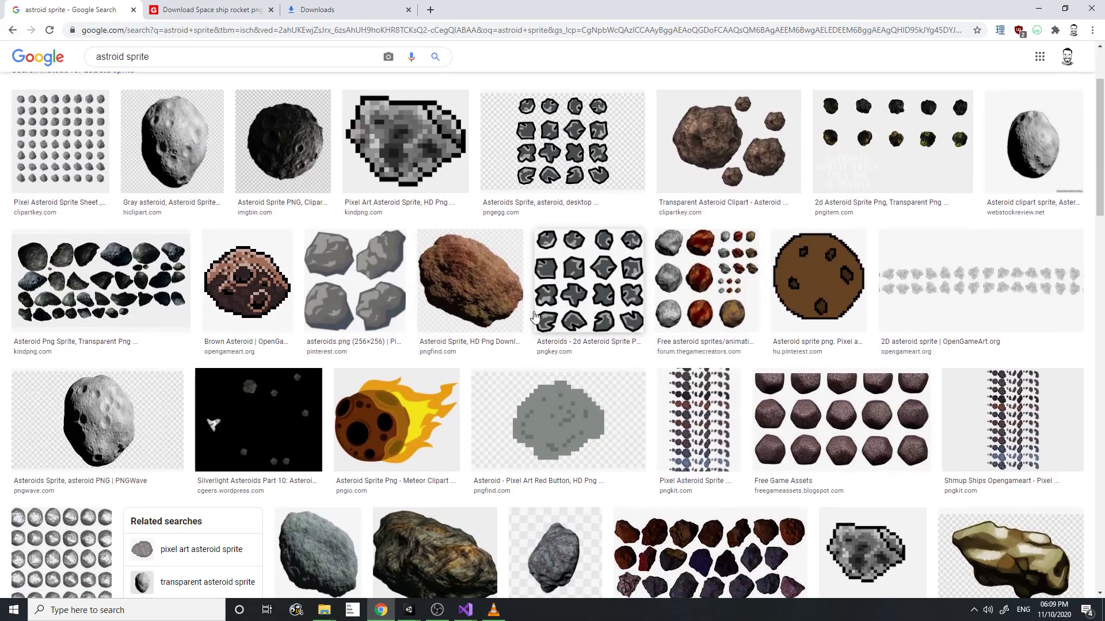
click(175, 148)
click(826, 362)
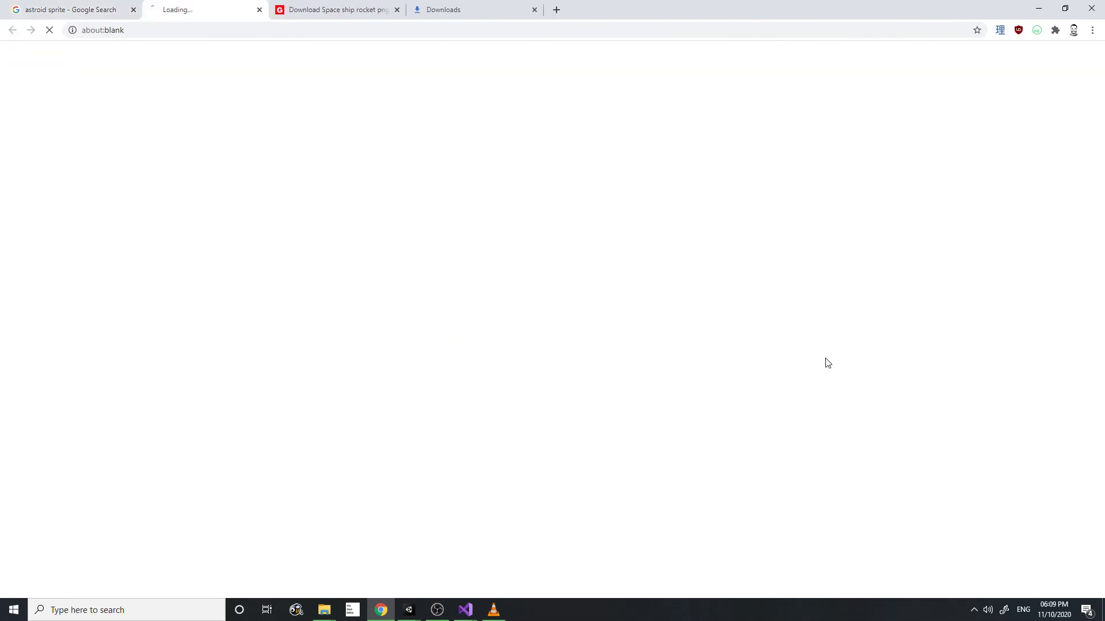
click(793, 253)
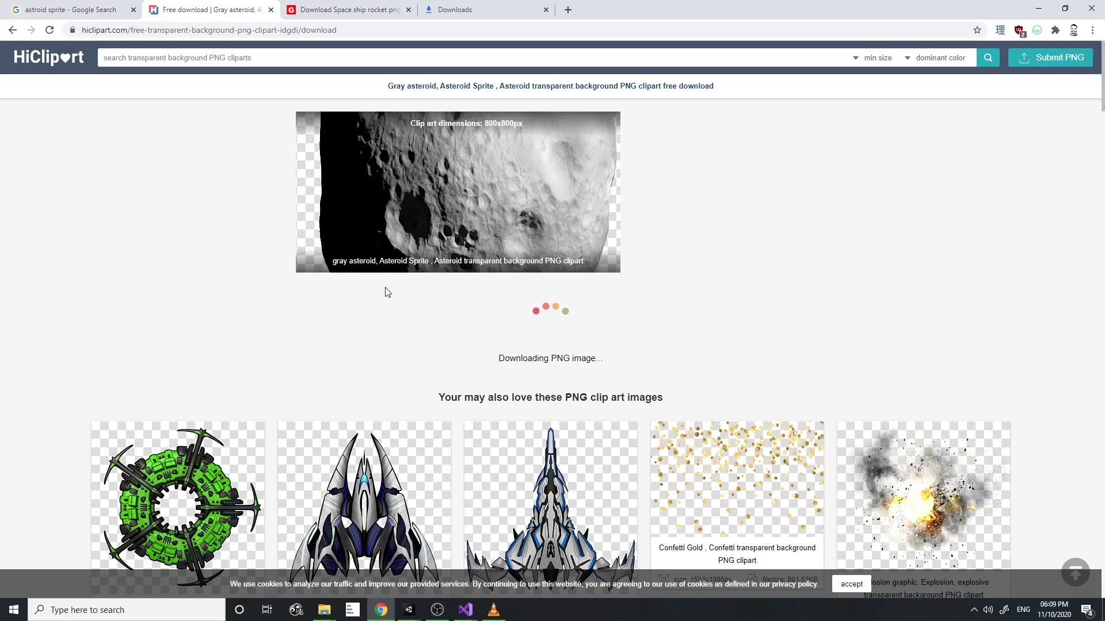
scroll(383, 294, down, 1)
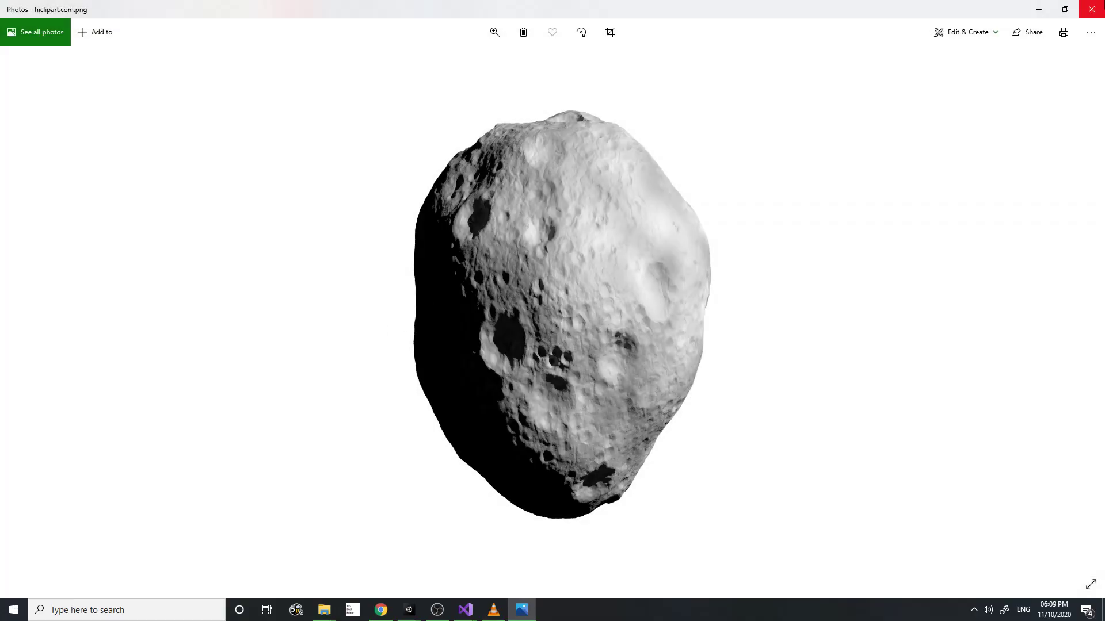
click(1092, 8)
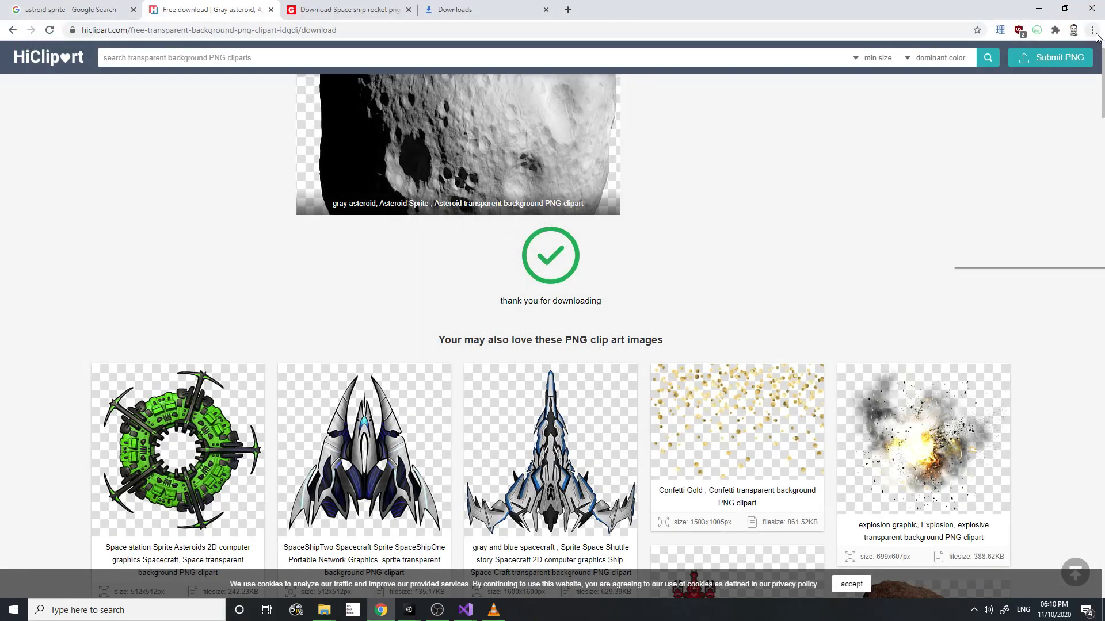
- Show the downloaded hiclipart.com.png in its folder and import it into the Unity project's Assets
click(1093, 32)
click(978, 106)
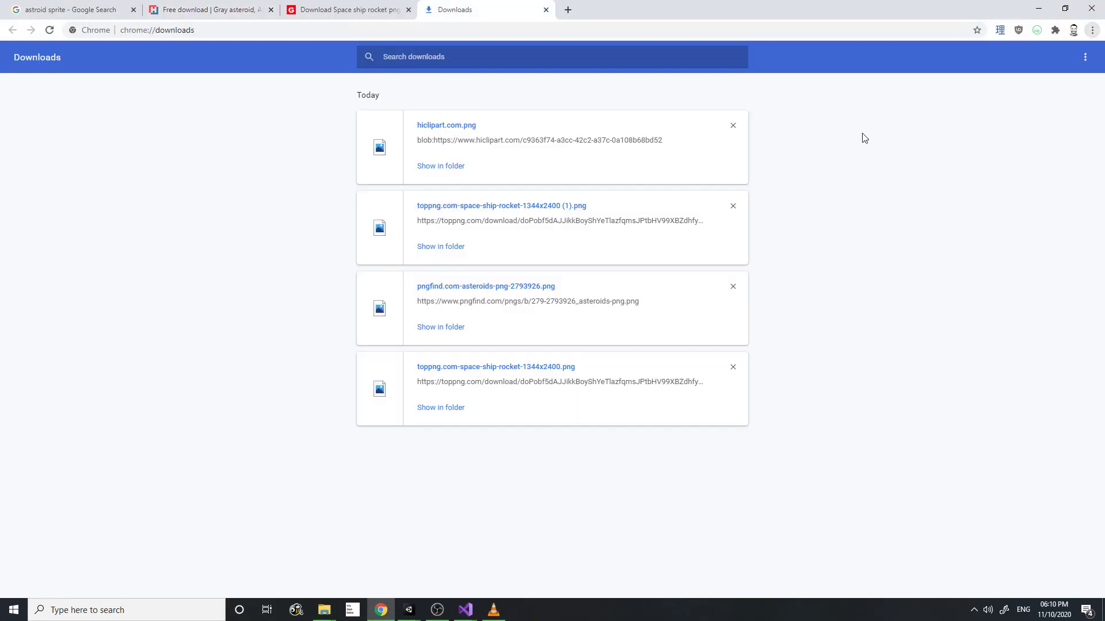
click(444, 164)
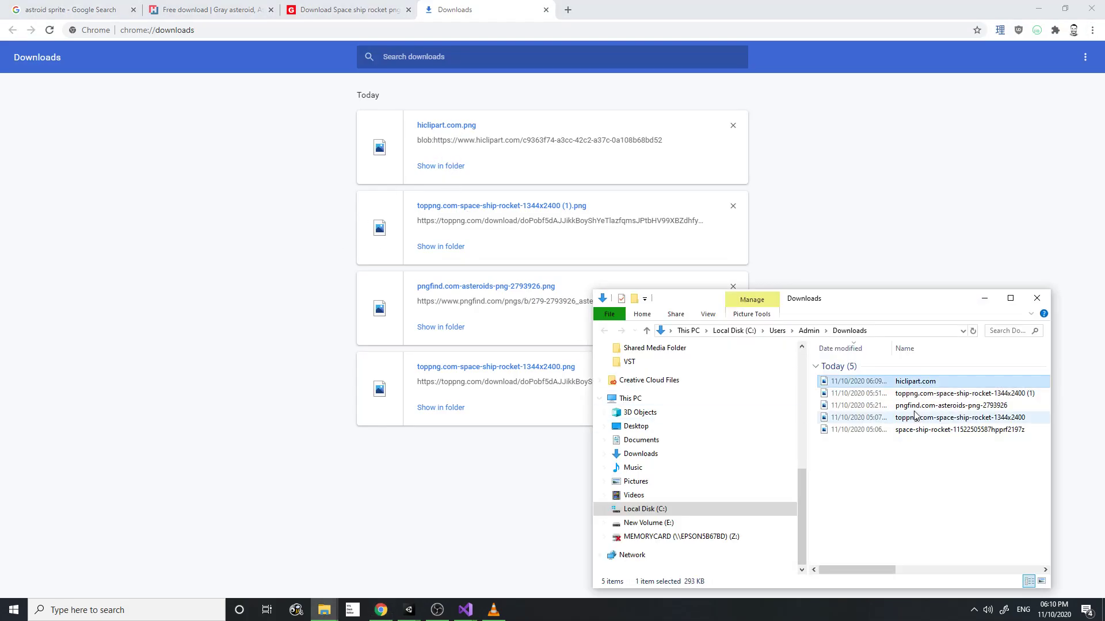
drag(909, 384, 726, 170)
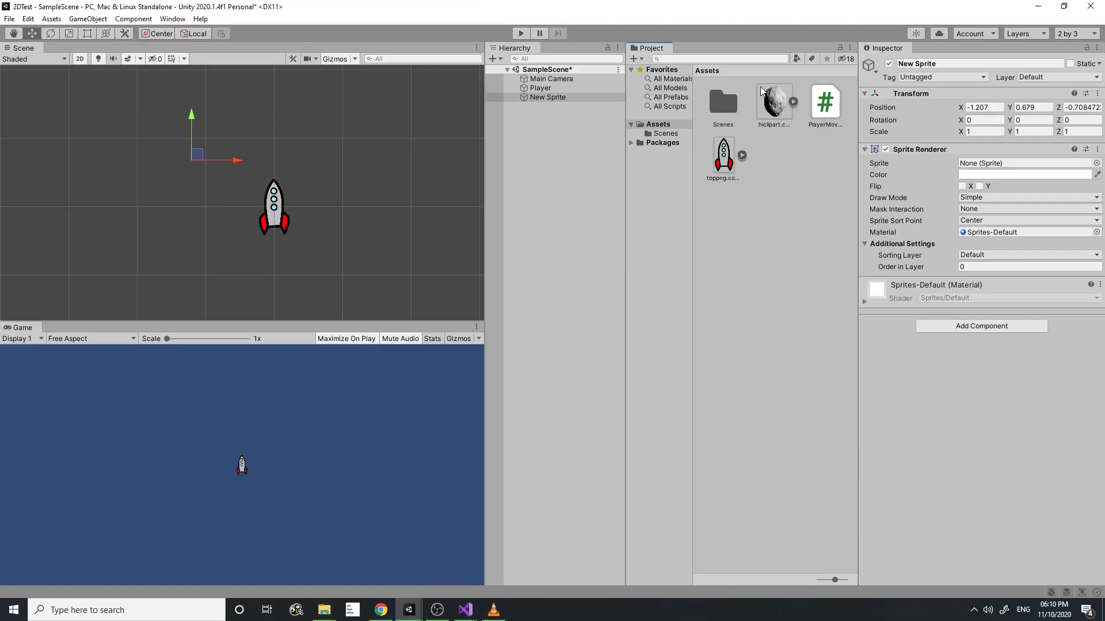
- Assign the hiclipart.com asteroid image as the sprite of the New Sprite object
click(783, 102)
click(584, 97)
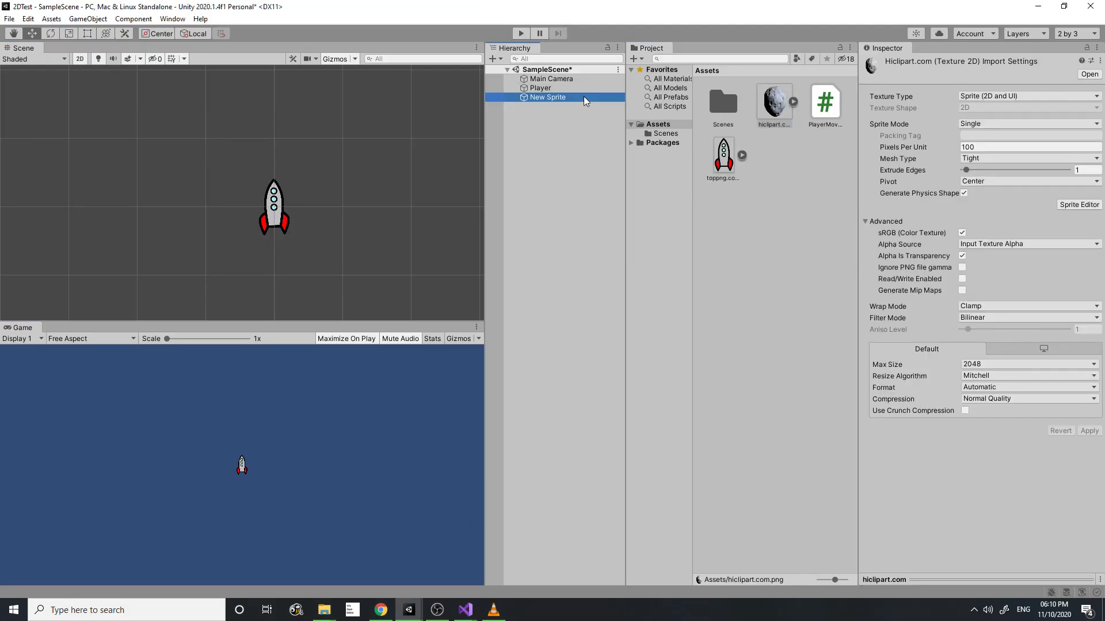
drag(778, 107, 979, 167)
scroll(428, 219, down, 3)
- Scale the asteroid sprite down, trying 0.1 first and settling on 0.3 for both X and Y
click(981, 133)
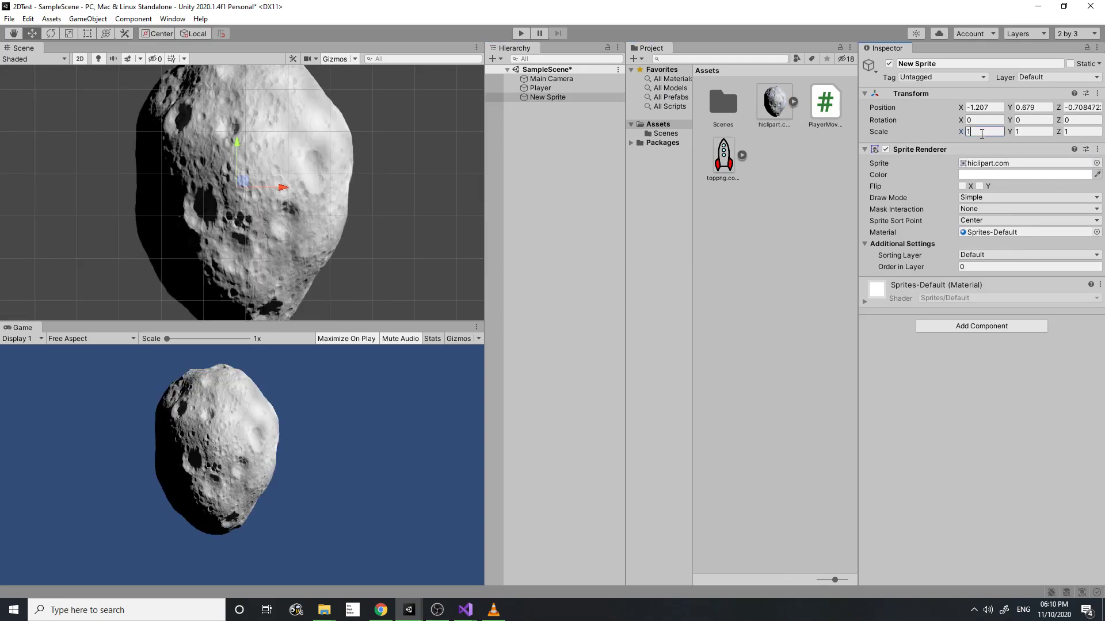
text(0.1)
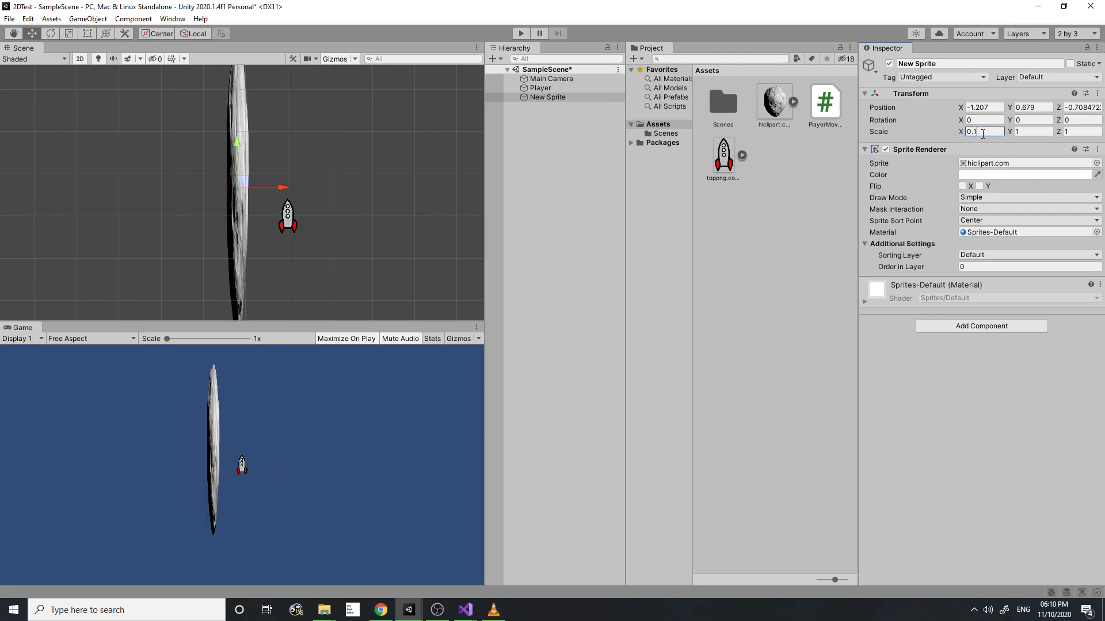
key(Tab)
text(0.1)
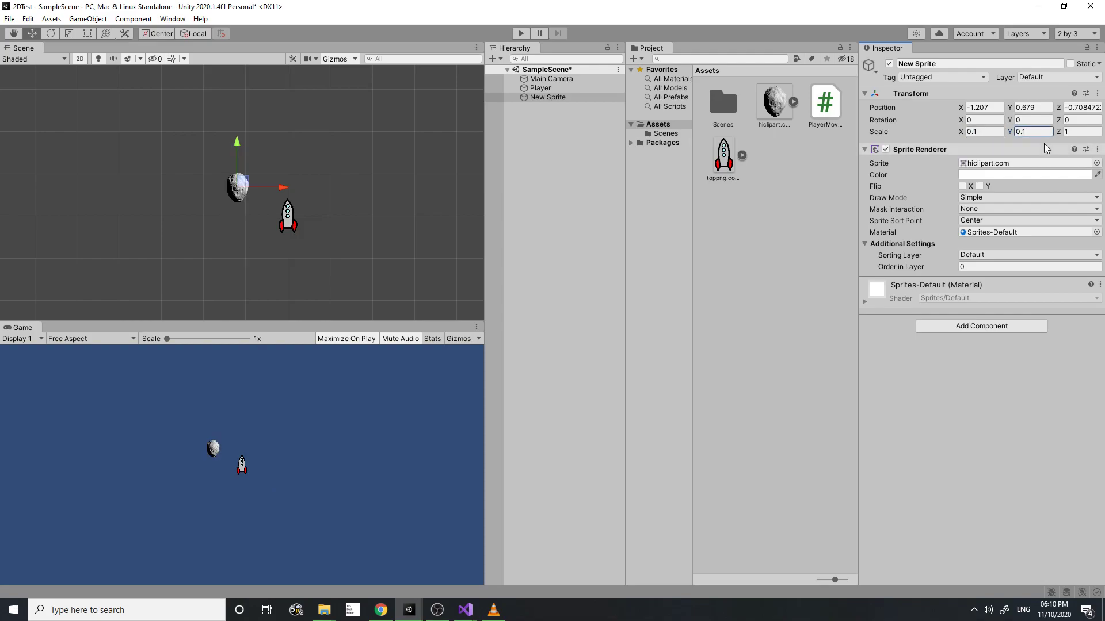
key(BackSpace)
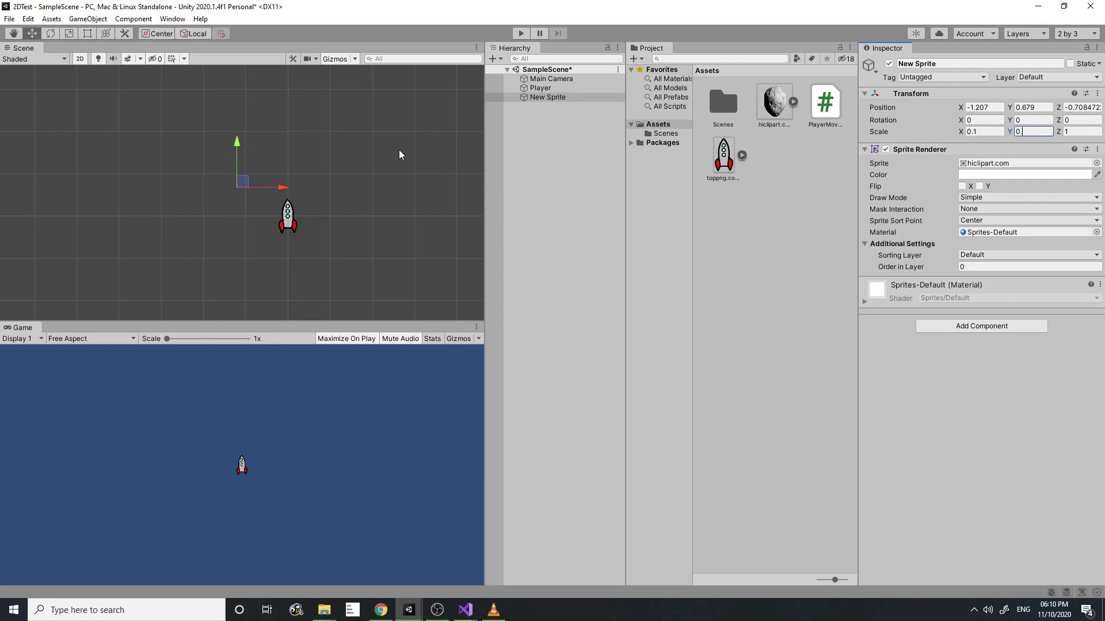
text(3)
click(994, 134)
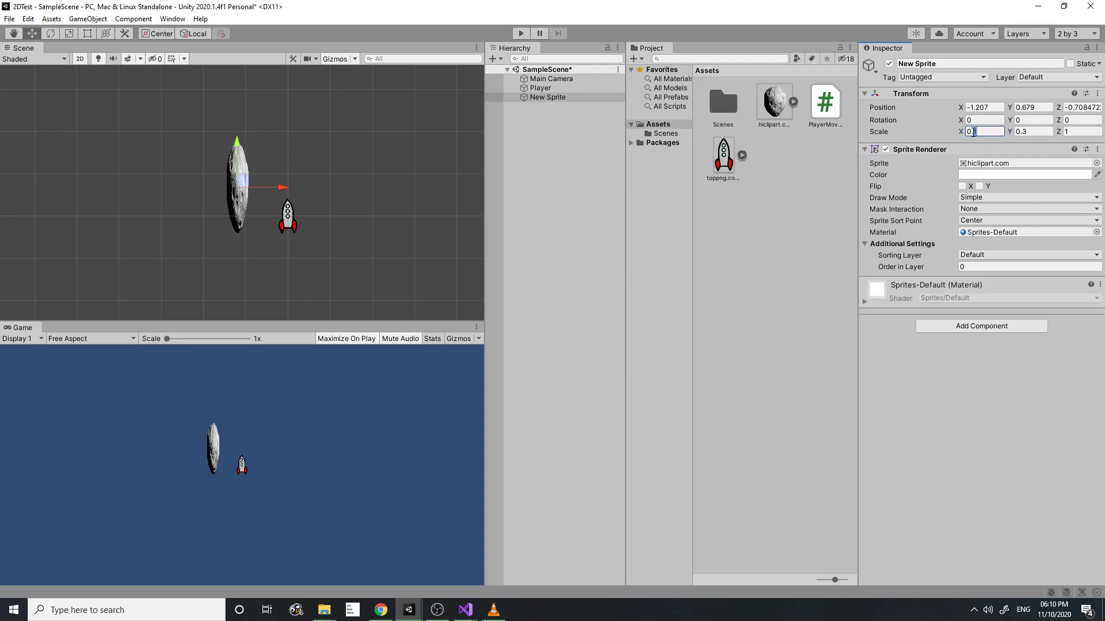
key(BackSpace)
text(3)
scroll(270, 247, up, 3)
middle_drag(402, 226, 354, 259)
click(269, 253)
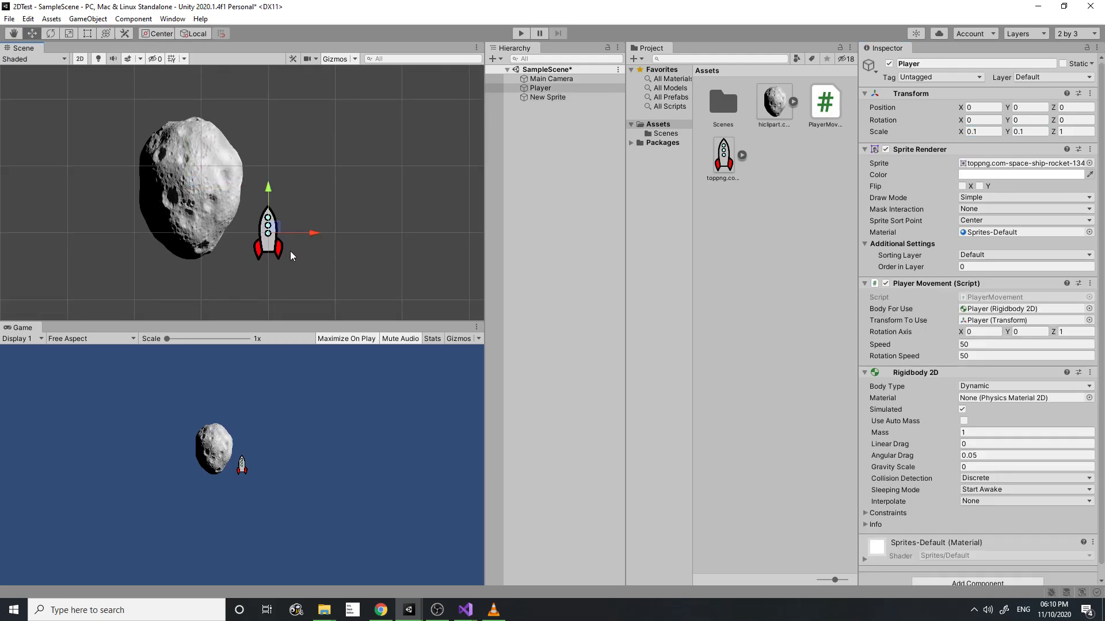
click(195, 213)
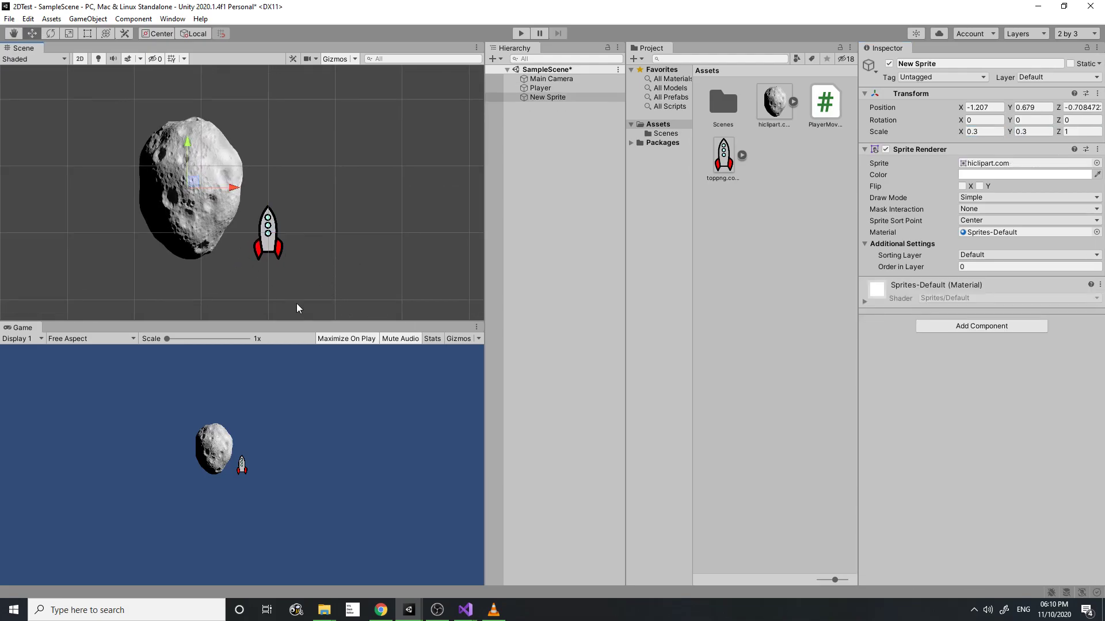
scroll(288, 291, down, 5)
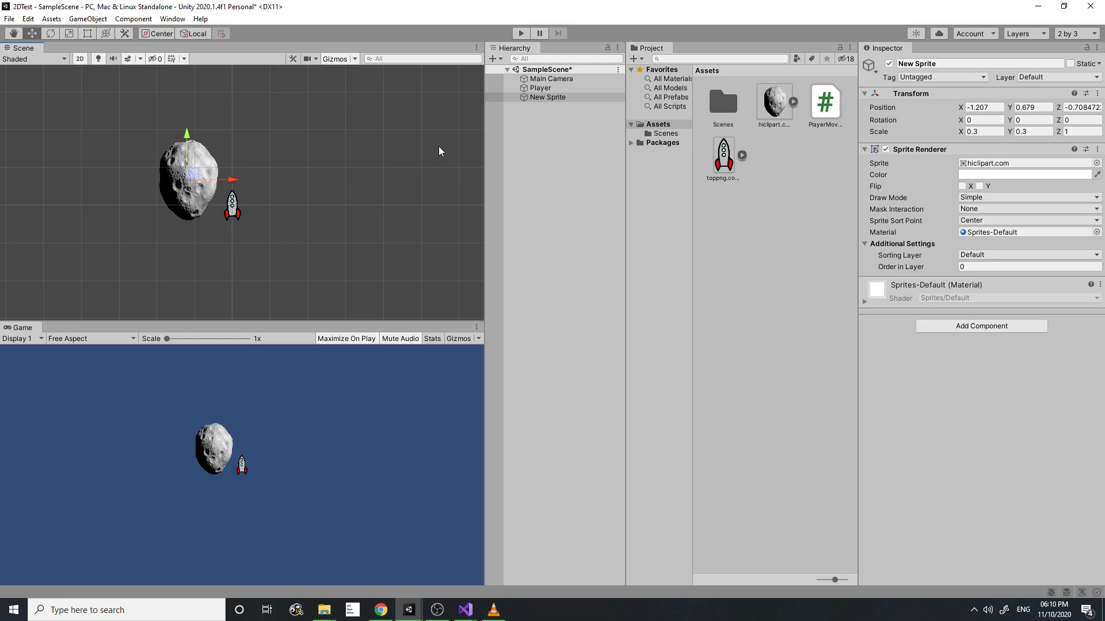
- Add a Circle Collider 2D component to the Player rocket
click(555, 88)
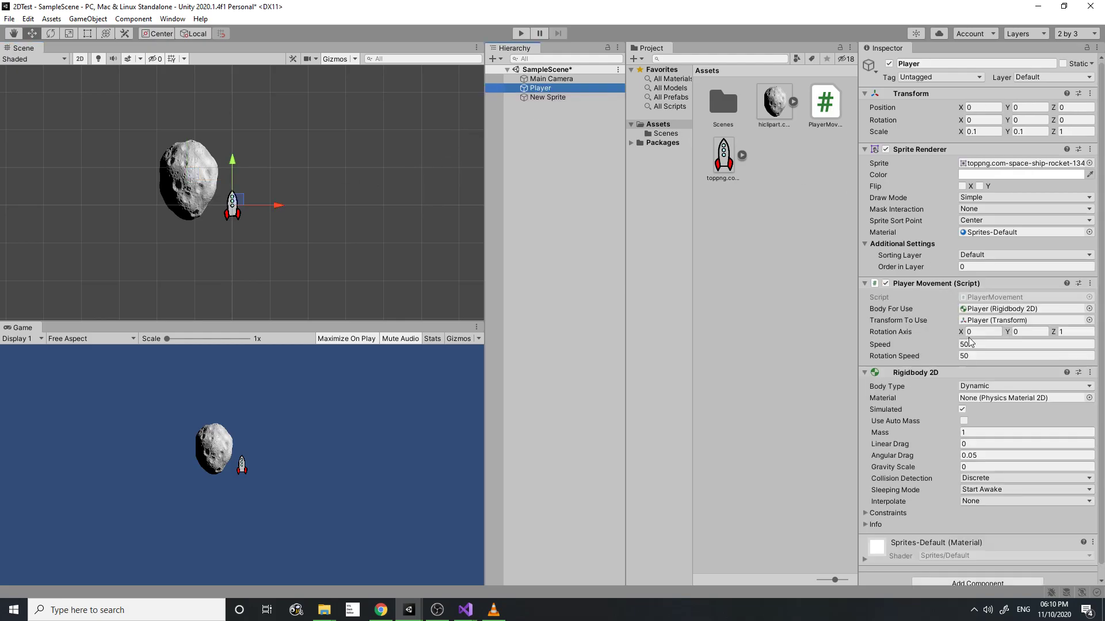
click(977, 571)
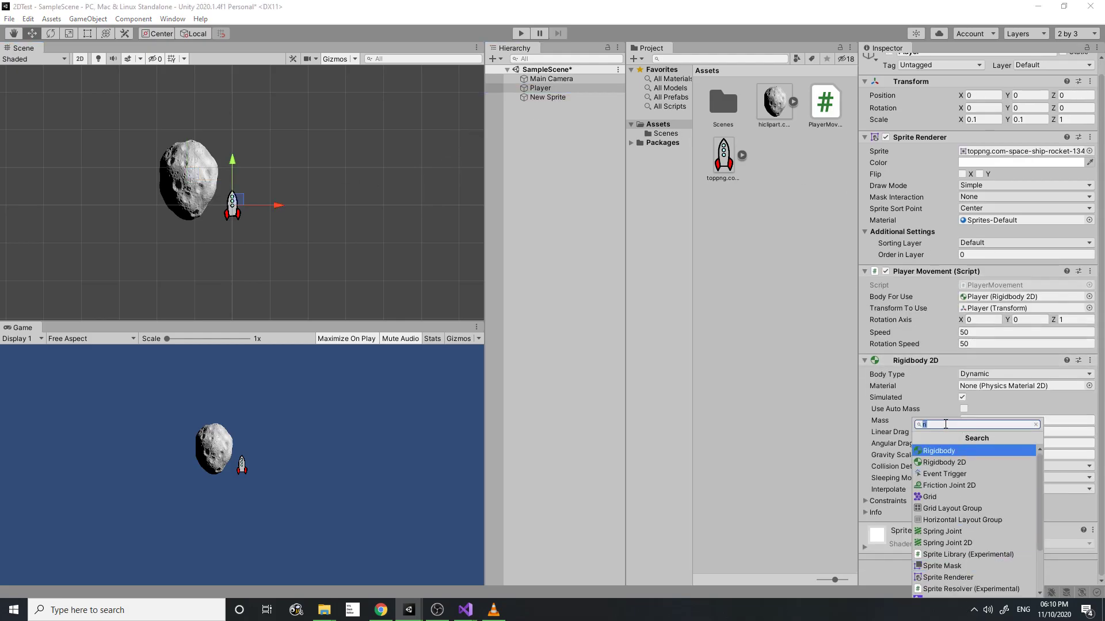
text(cir)
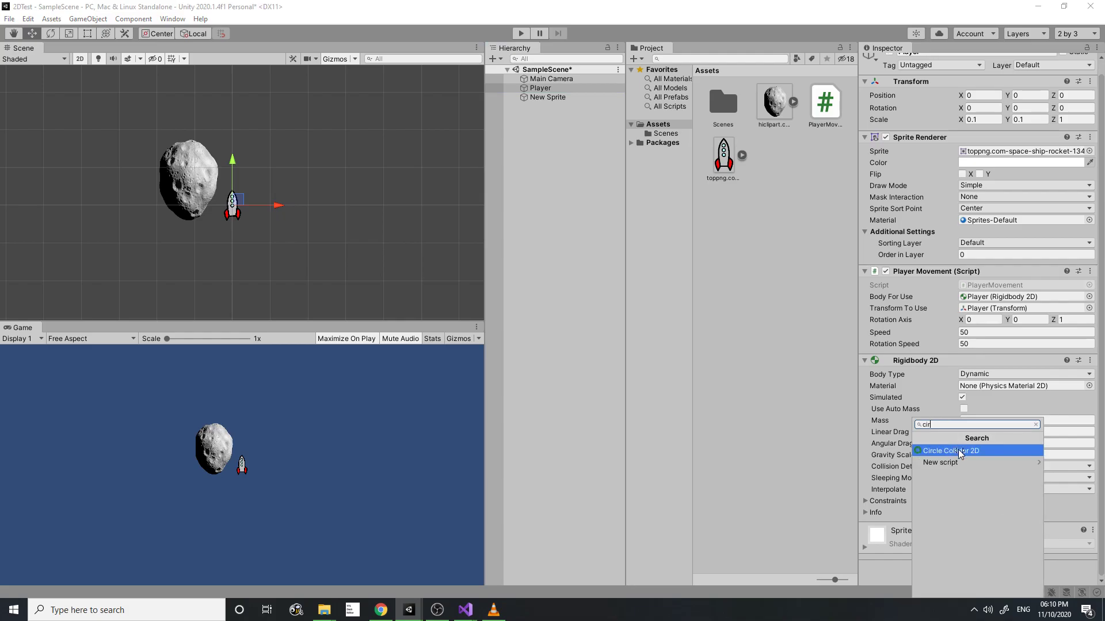
click(955, 450)
scroll(938, 406, down, 3)
scroll(236, 216, up, 5)
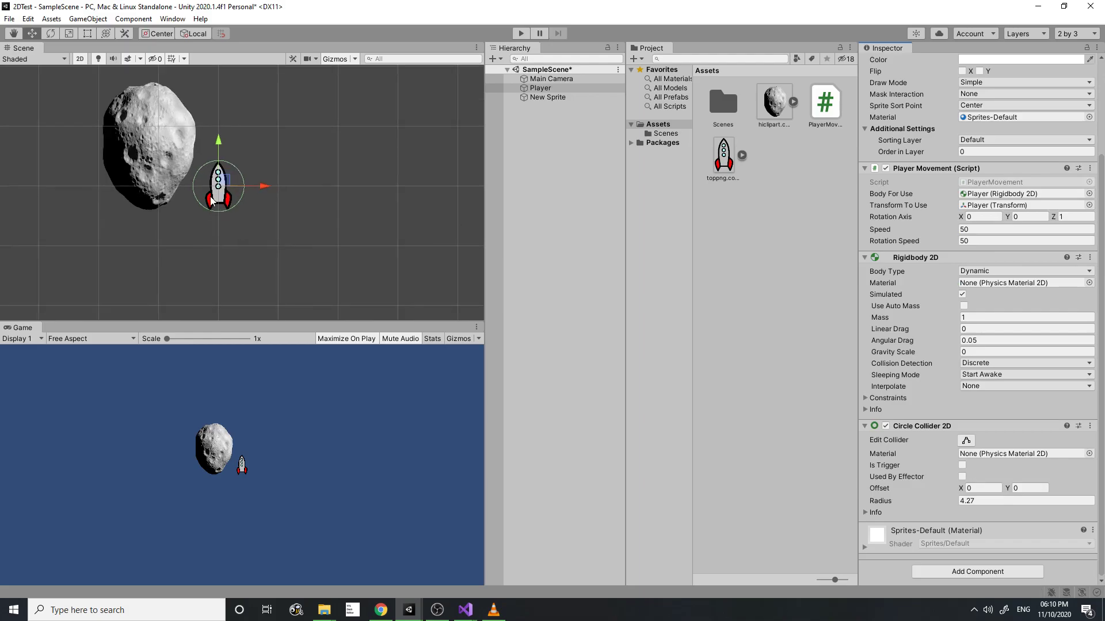
- Add a Circle Collider 2D component to the asteroid's New Sprite object
click(541, 97)
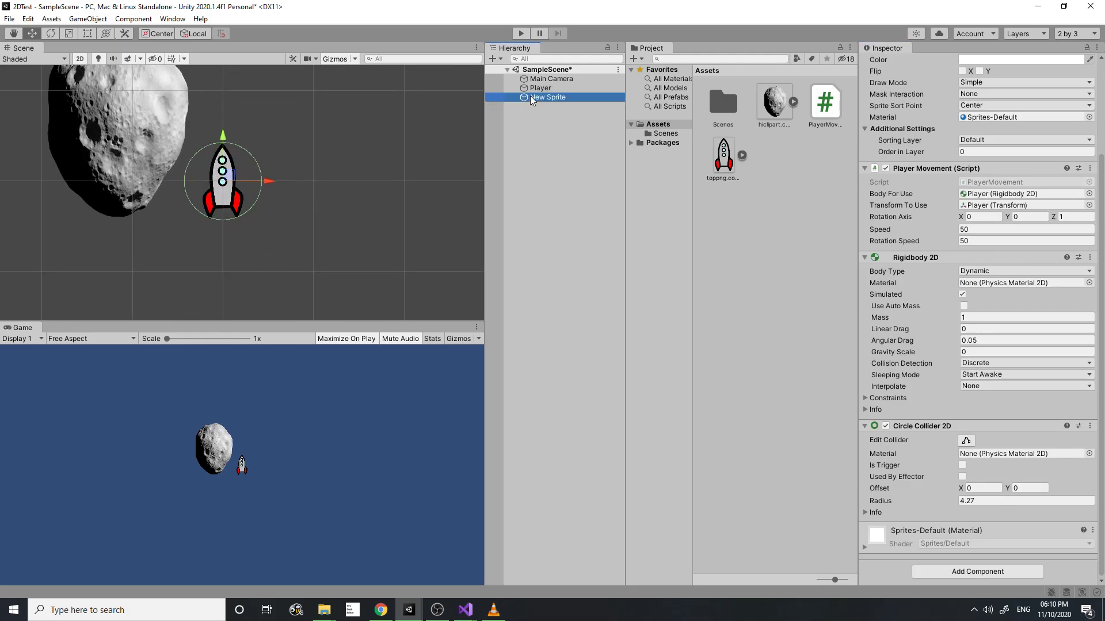
click(972, 326)
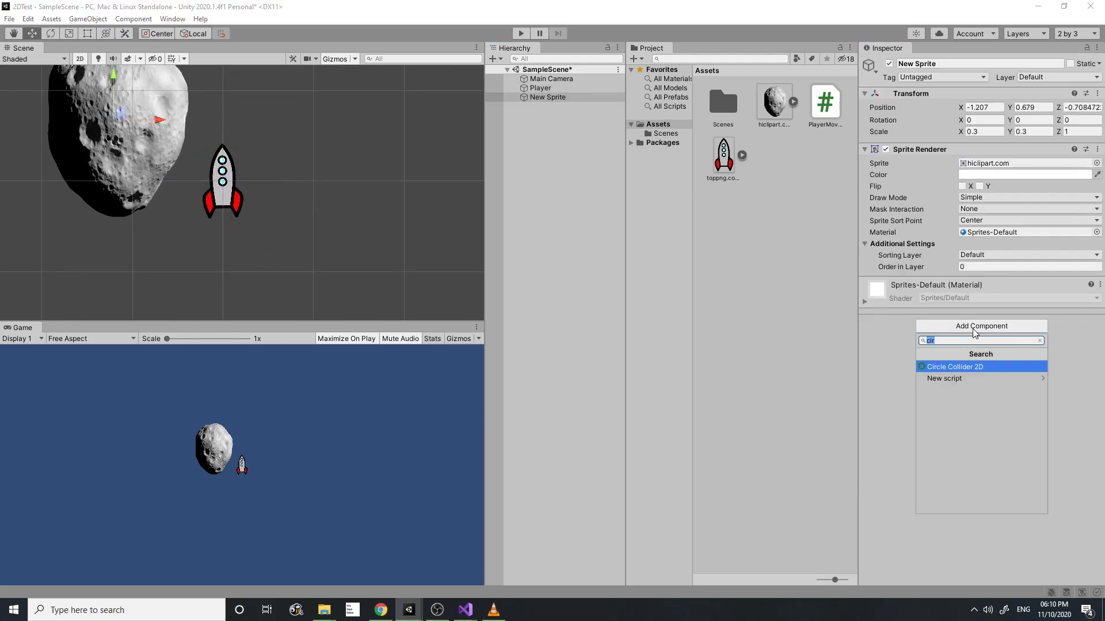
key(Return)
scroll(191, 285, down, 1)
scroll(191, 286, down, 1)
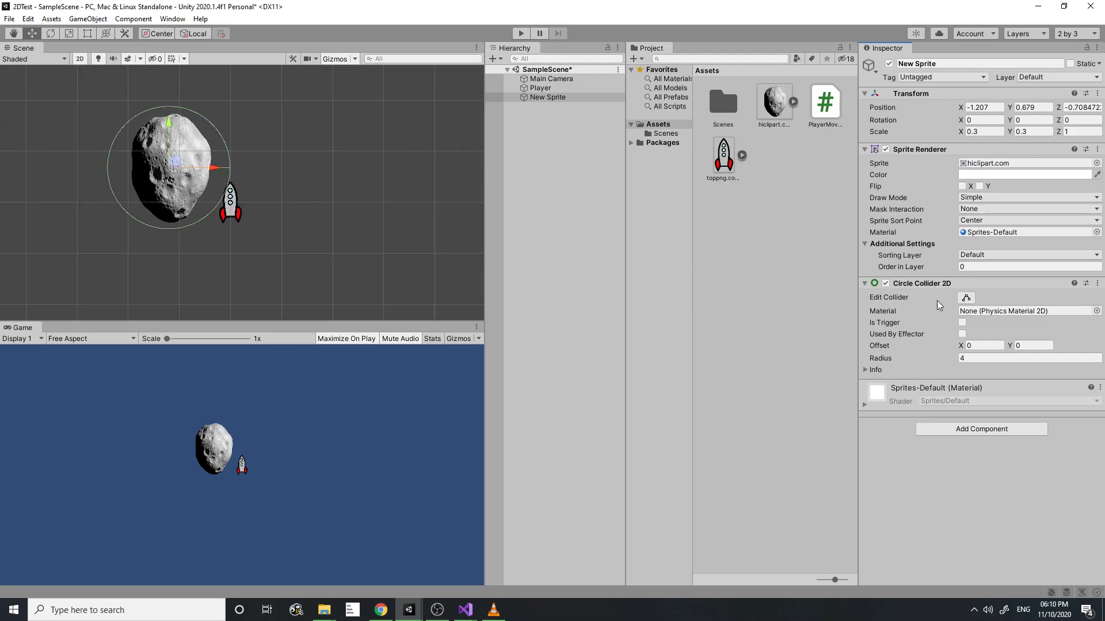
- Reduce the asteroid's Circle Collider 2D radius to 2.92 to fit the rock's outline more closely
drag(900, 360, 879, 363)
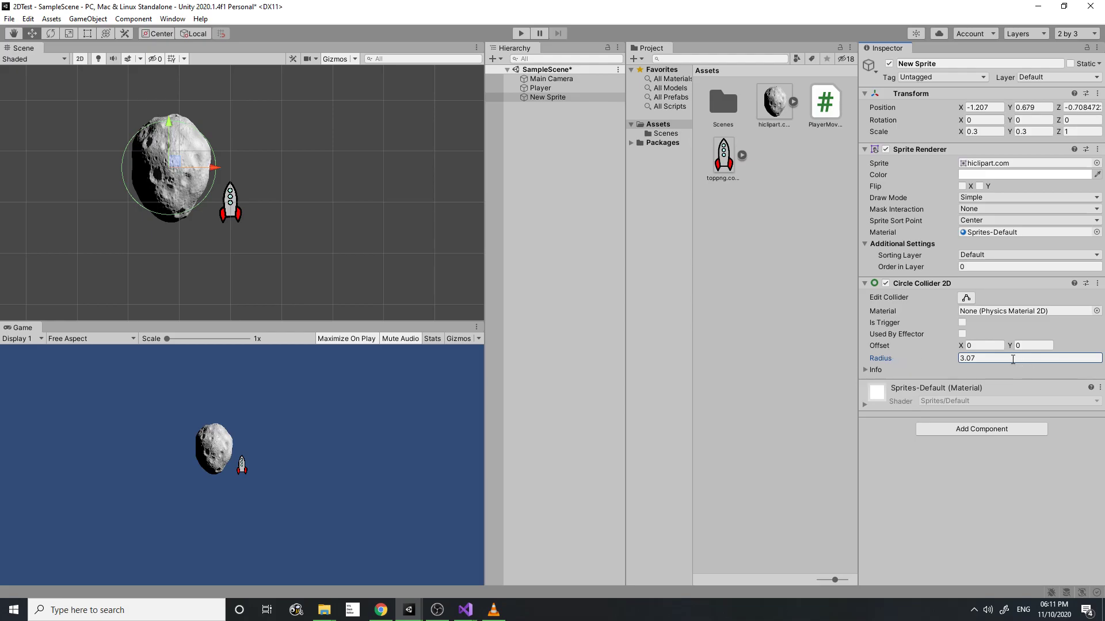
click(973, 360)
text(2)
text(3)
text(.36)
mouse_move(886, 362)
mouse_down()
mouse_move(915, 361)
mouse_move(880, 364)
mouse_up()
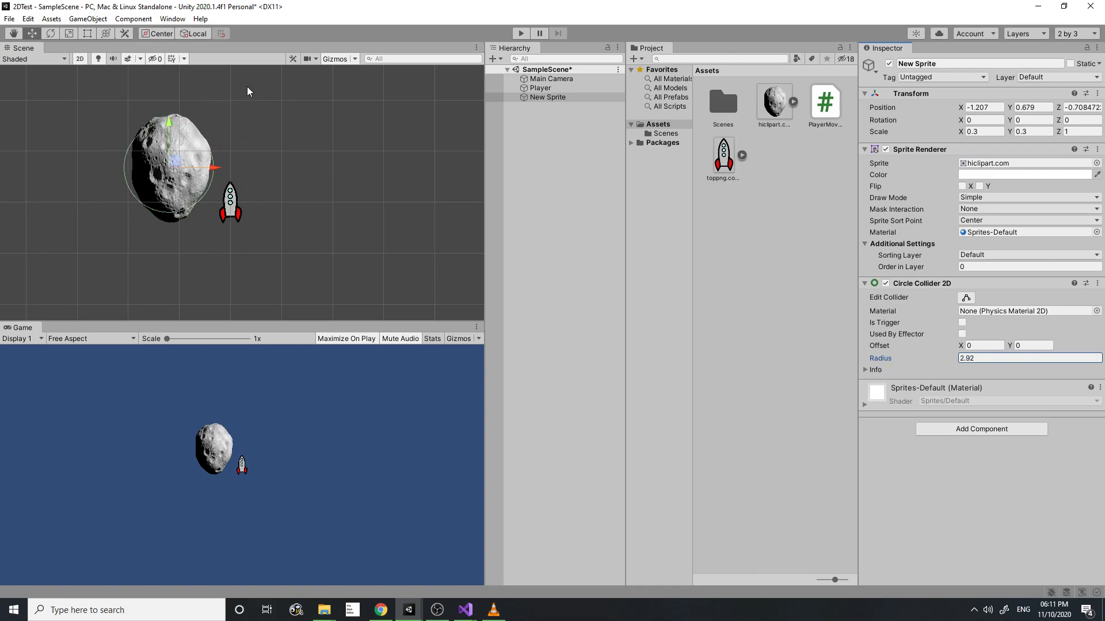
- Check the asteroid and rocket colliders in the scene, play-test the rocket against the asteroid, and stop the game
click(563, 100)
scroll(316, 217, down, 2)
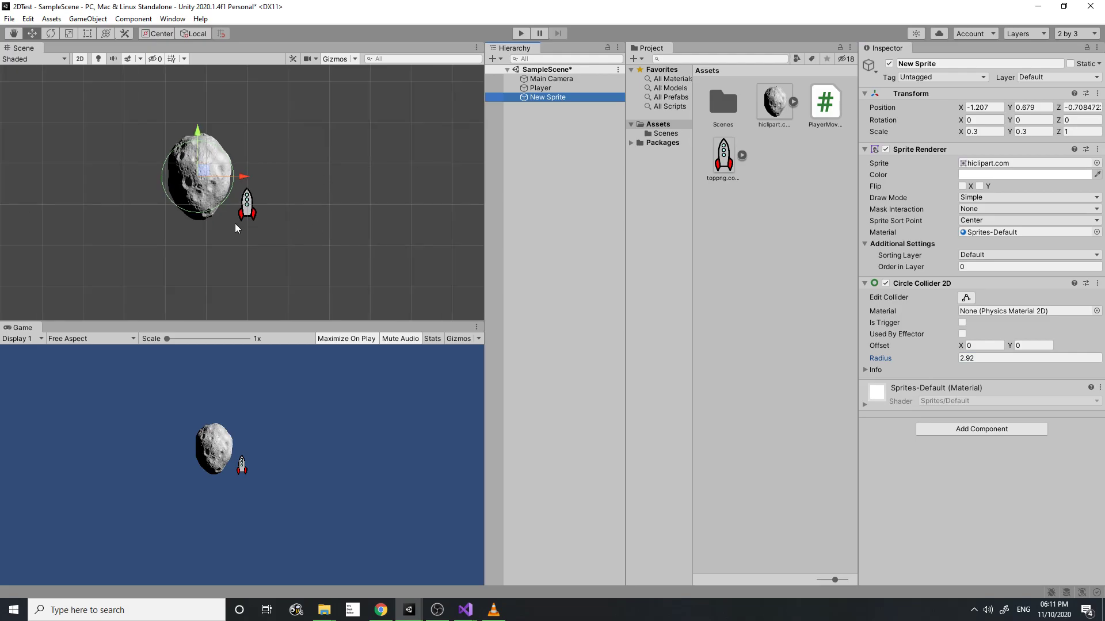
click(249, 208)
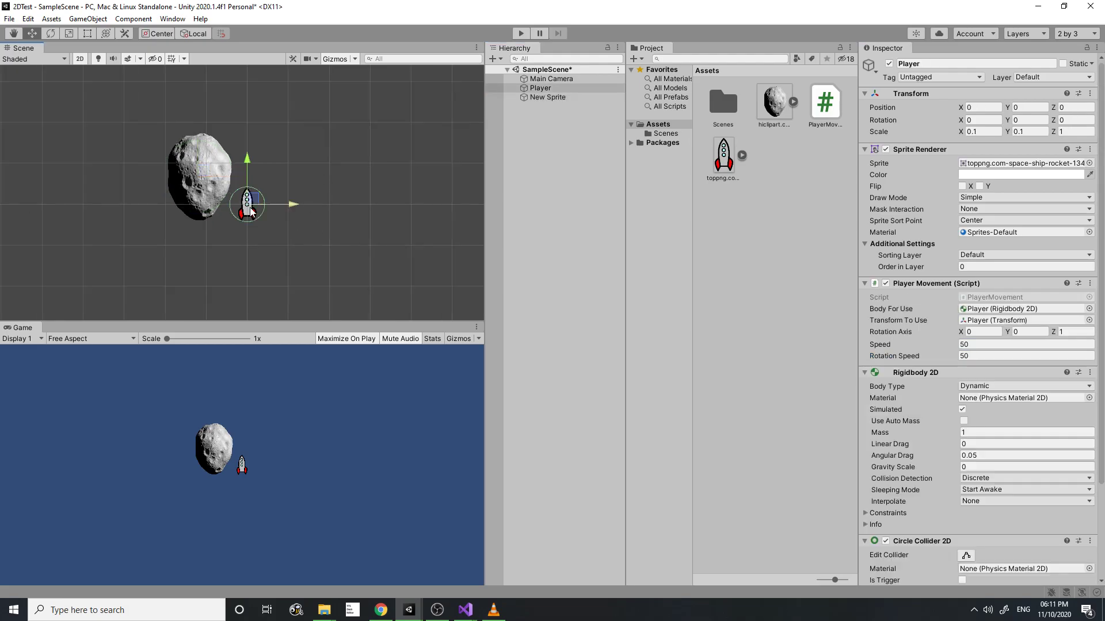
click(521, 33)
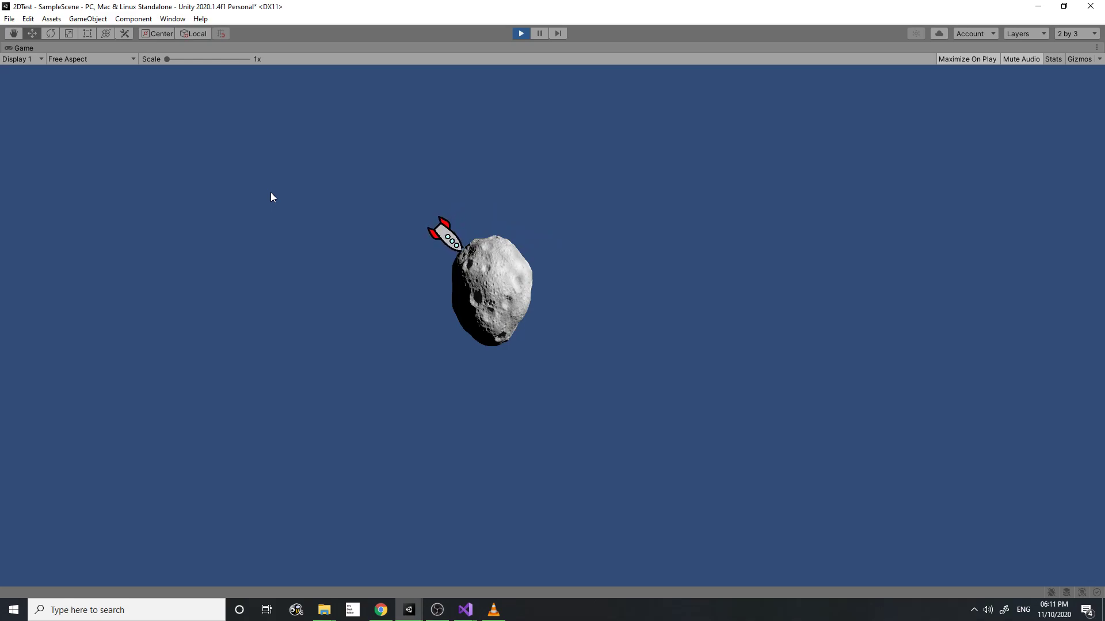
click(519, 34)
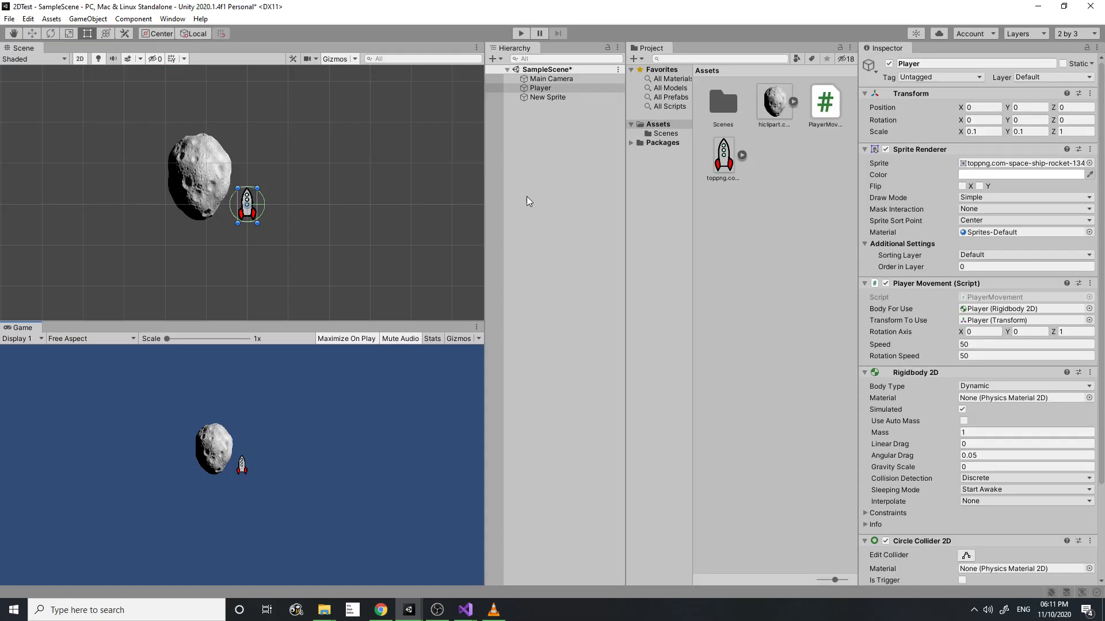
- Create a Physics Material 2D asset in the Assets folder, keeping its default name
click(775, 180)
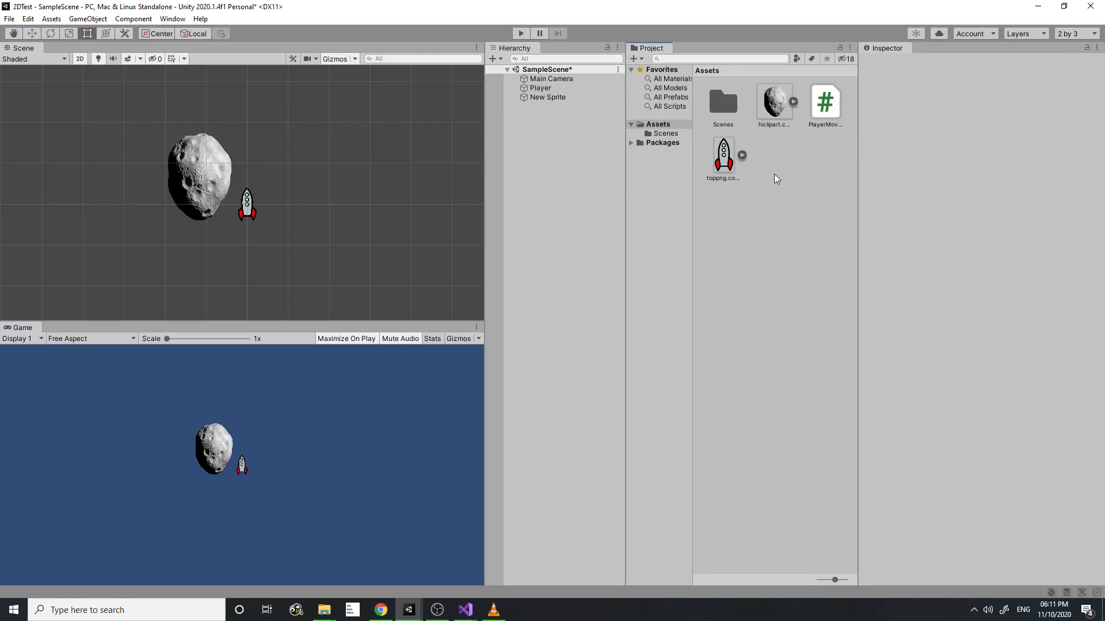
right_click(780, 159)
mouse_move(796, 166)
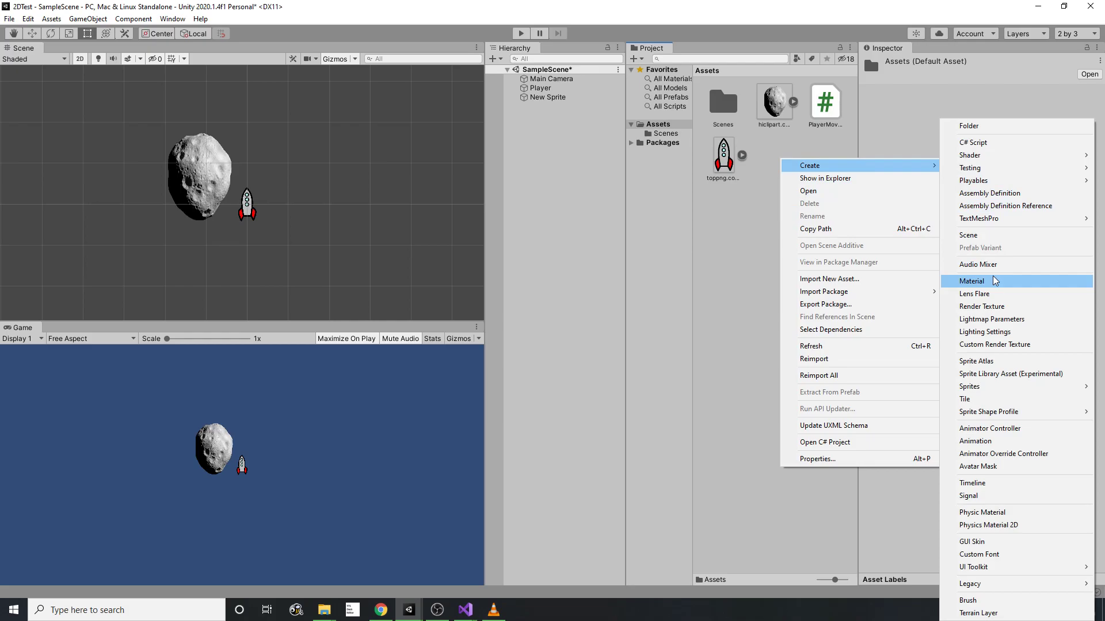
click(1005, 525)
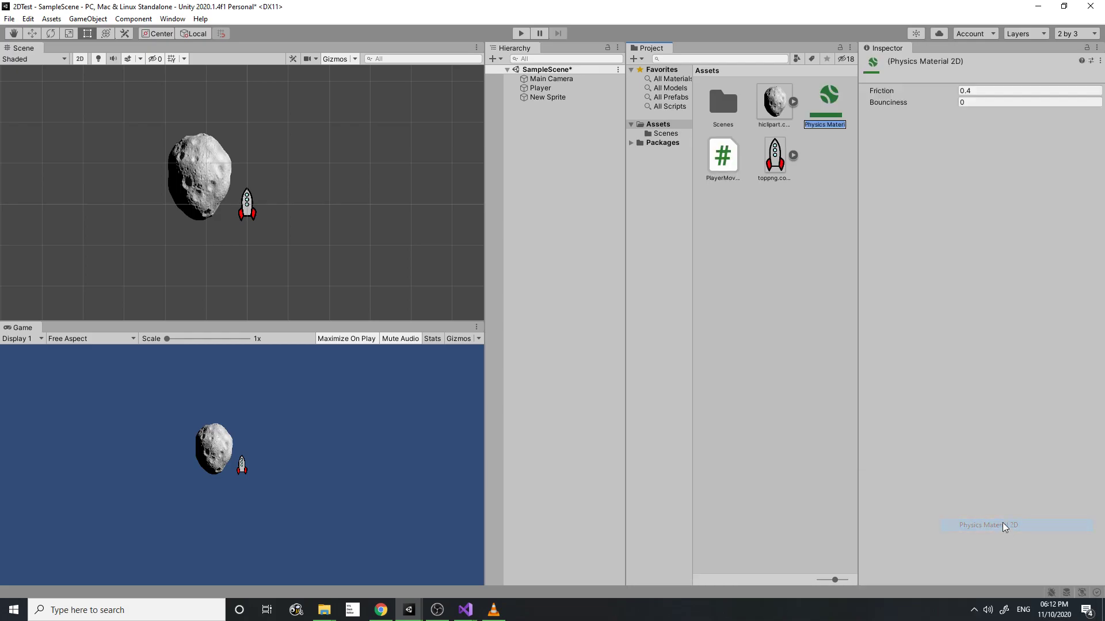
key(Return)
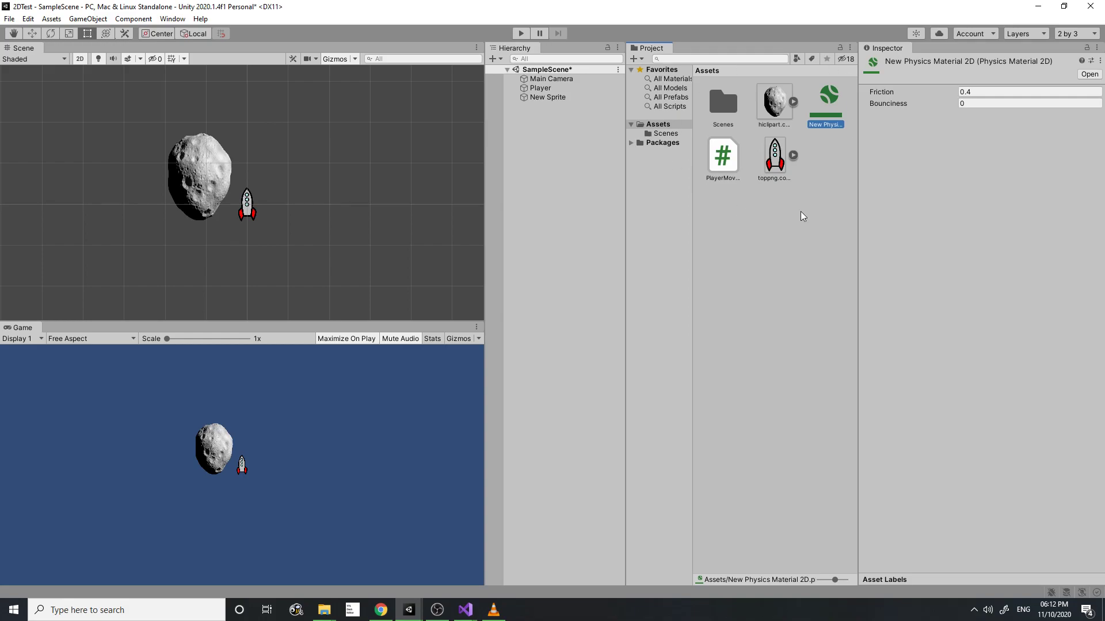
- Review the asset creation options and examine the new physics material's Friction and Bounciness settings
click(741, 253)
right_click(724, 247)
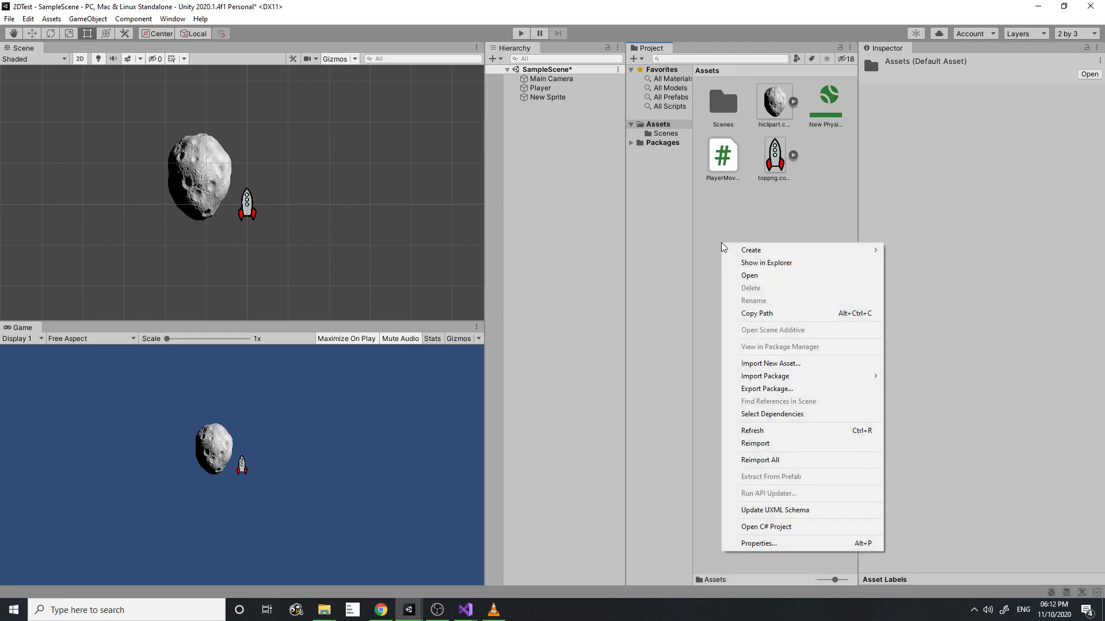
mouse_move(739, 252)
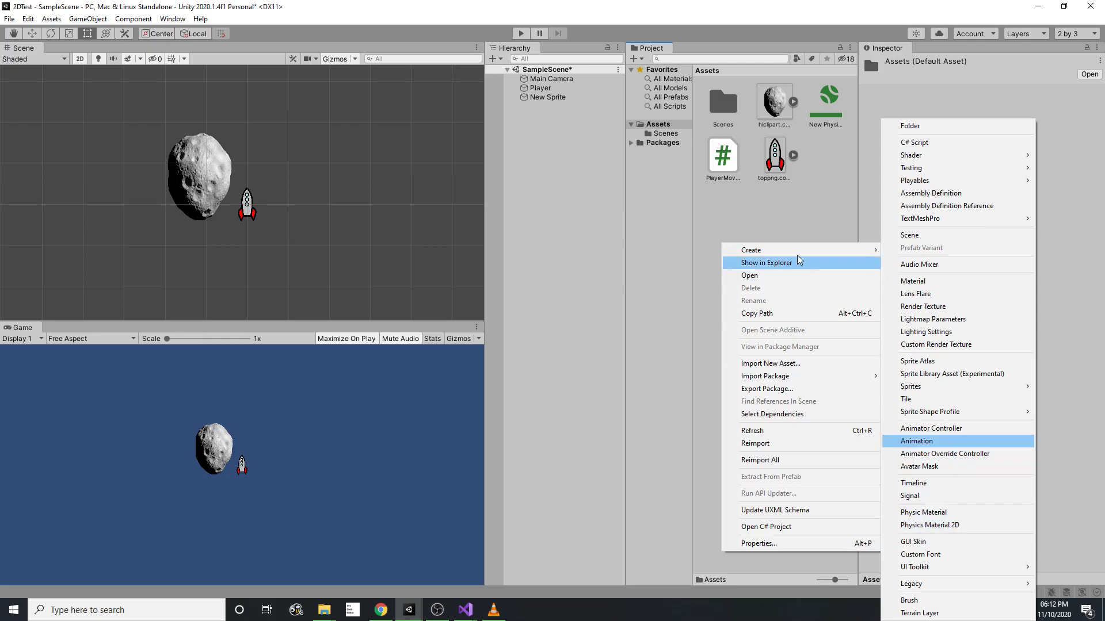
click(779, 225)
click(834, 95)
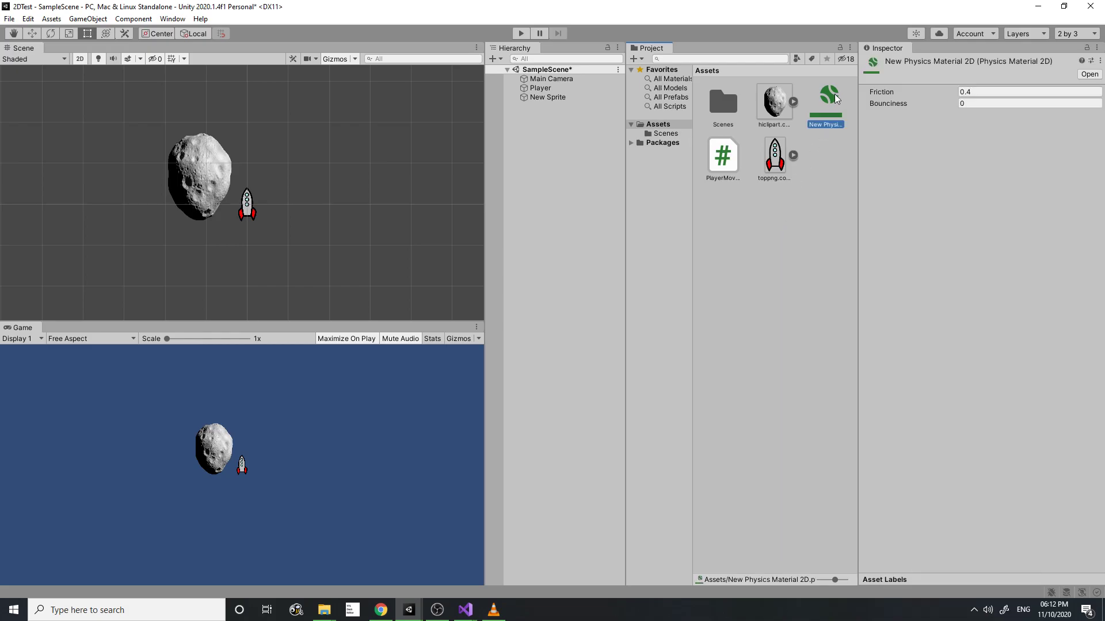
click(994, 93)
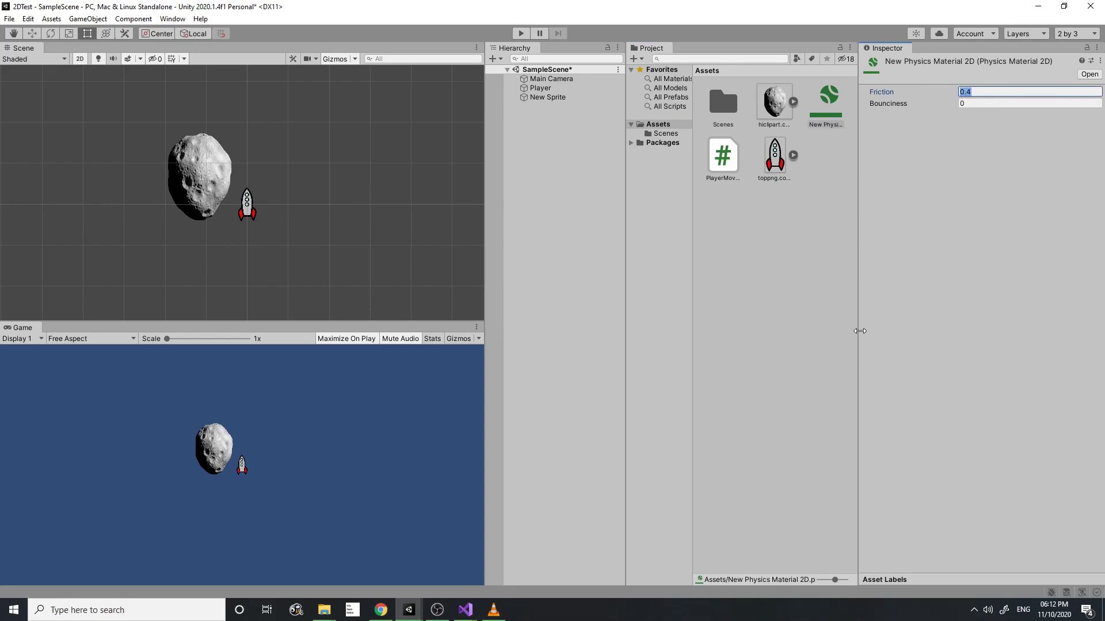
click(740, 288)
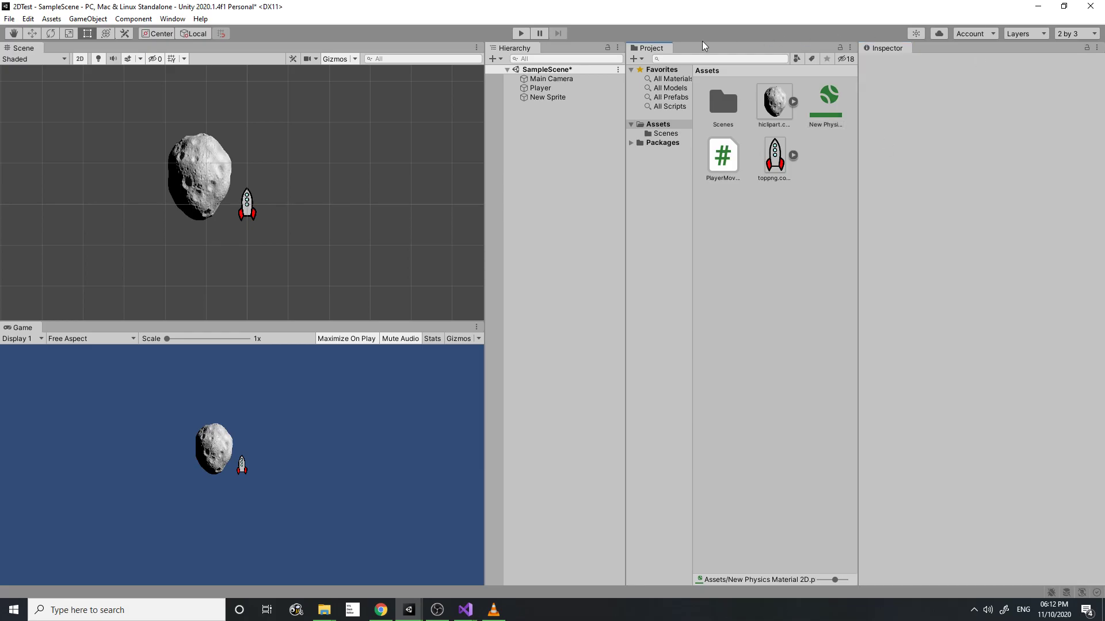
- Assign New Physics Material 2D as the material of the Player's Rigidbody 2D
click(533, 89)
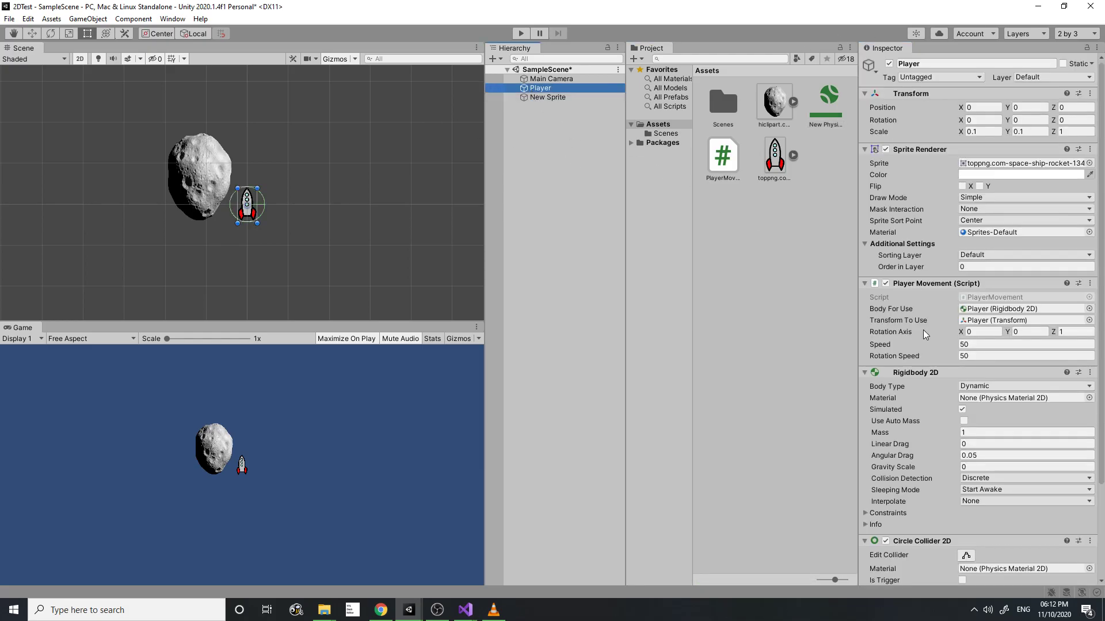
scroll(923, 329, down, 3)
scroll(971, 299, down, 1)
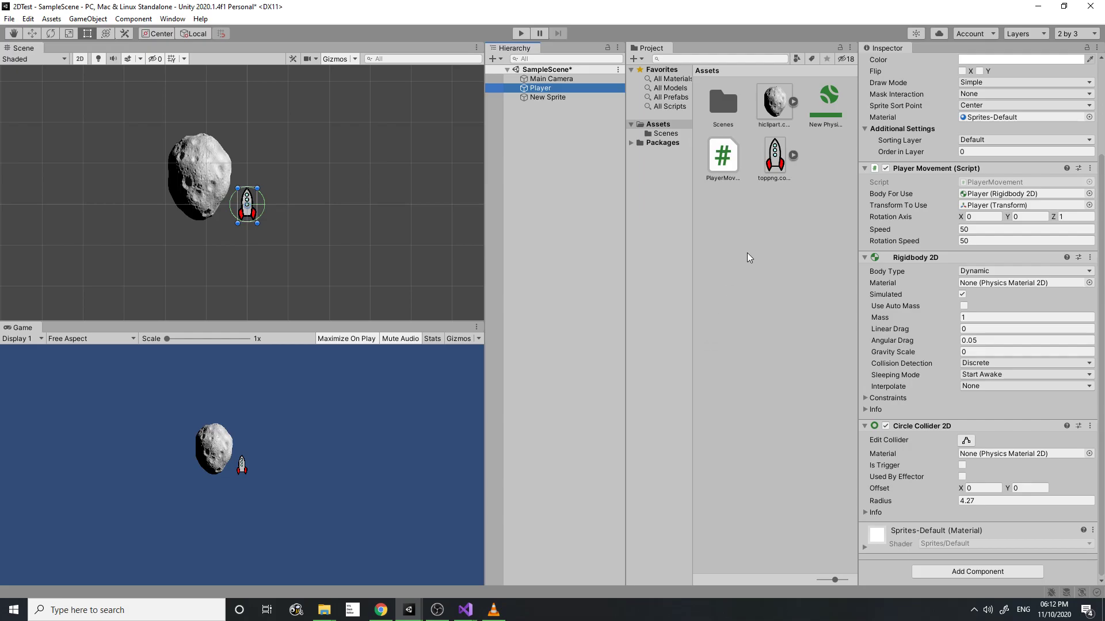
drag(826, 103, 1002, 286)
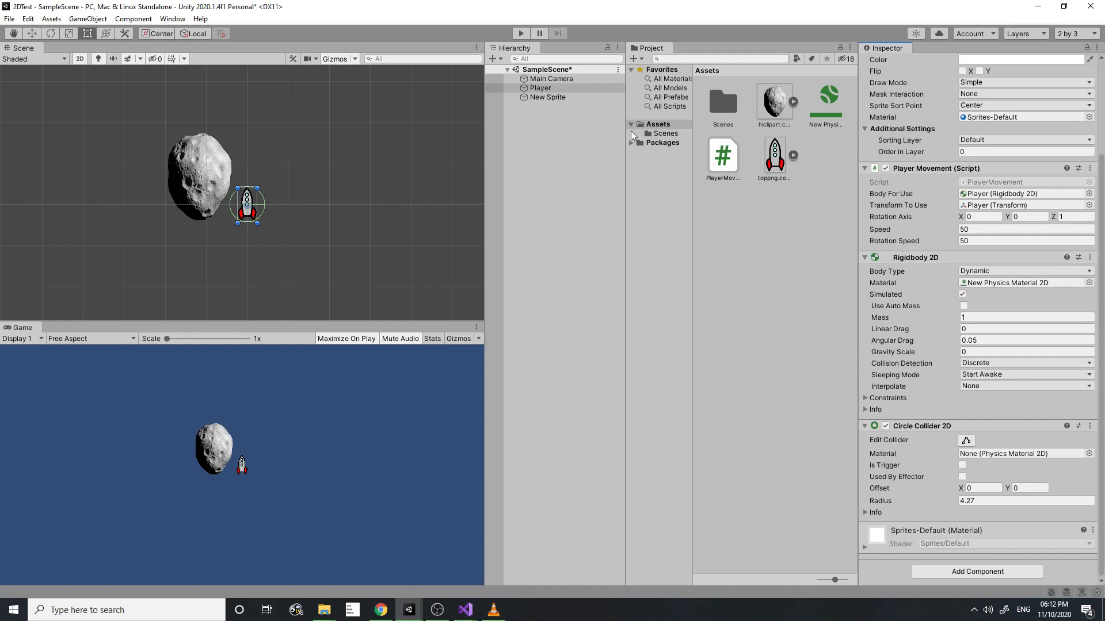
- Assign New Physics Material 2D to the Circle Collider 2D of the asteroid's New Sprite object
click(550, 97)
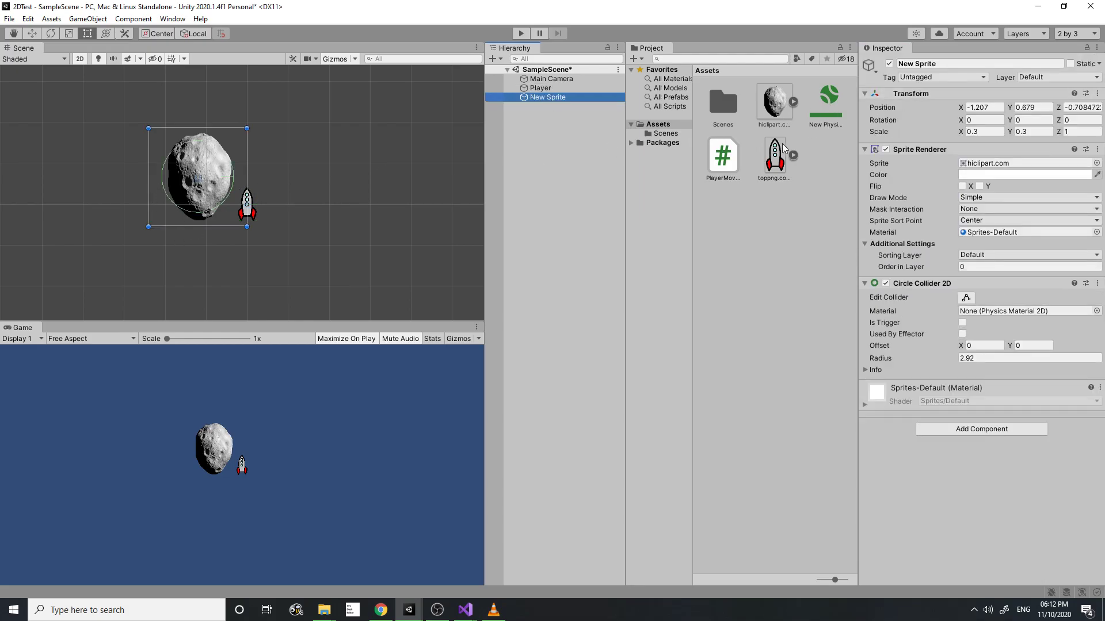
drag(835, 104, 985, 312)
click(568, 222)
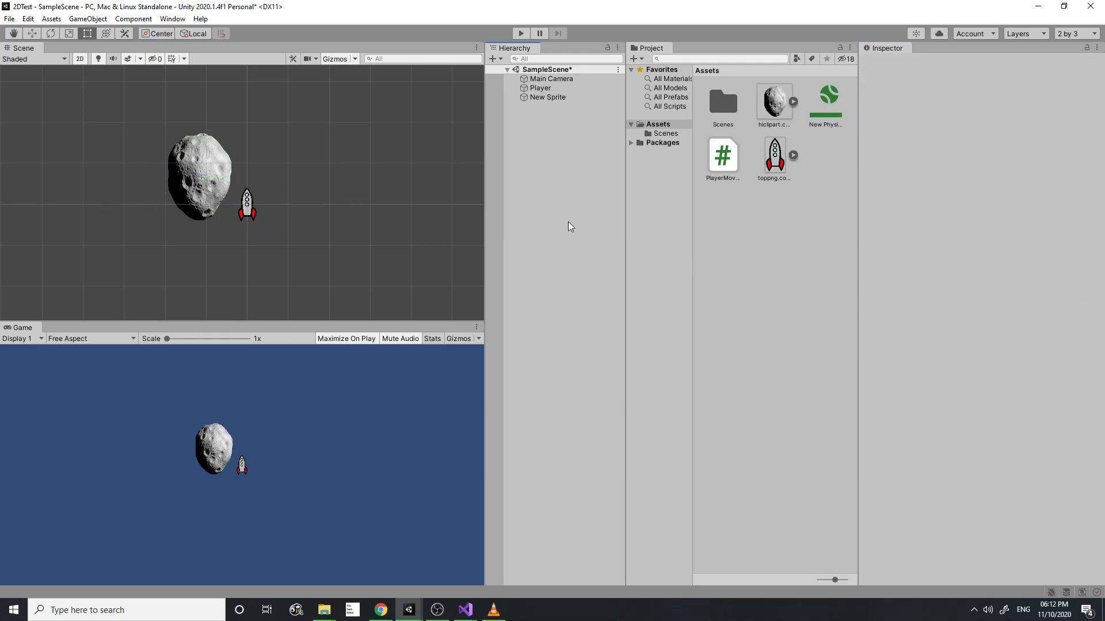
- Save the scene and play-test it by thrusting and turning the rocket around the asteroid, ending with play mode stopped
key(ctrl+s)
click(521, 33)
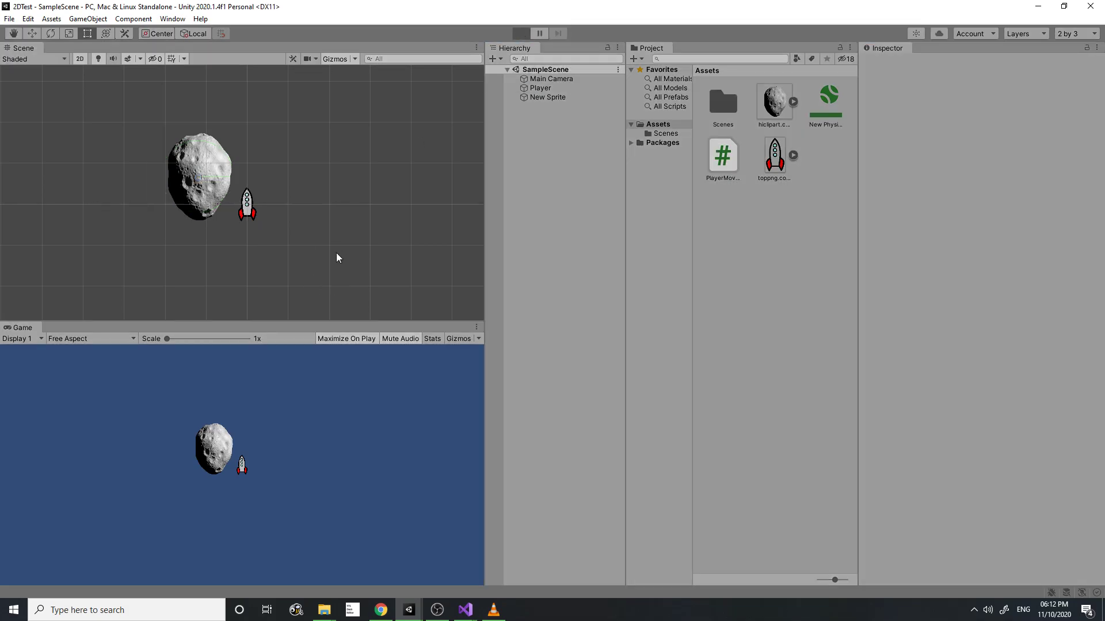
key(w)
key(d)
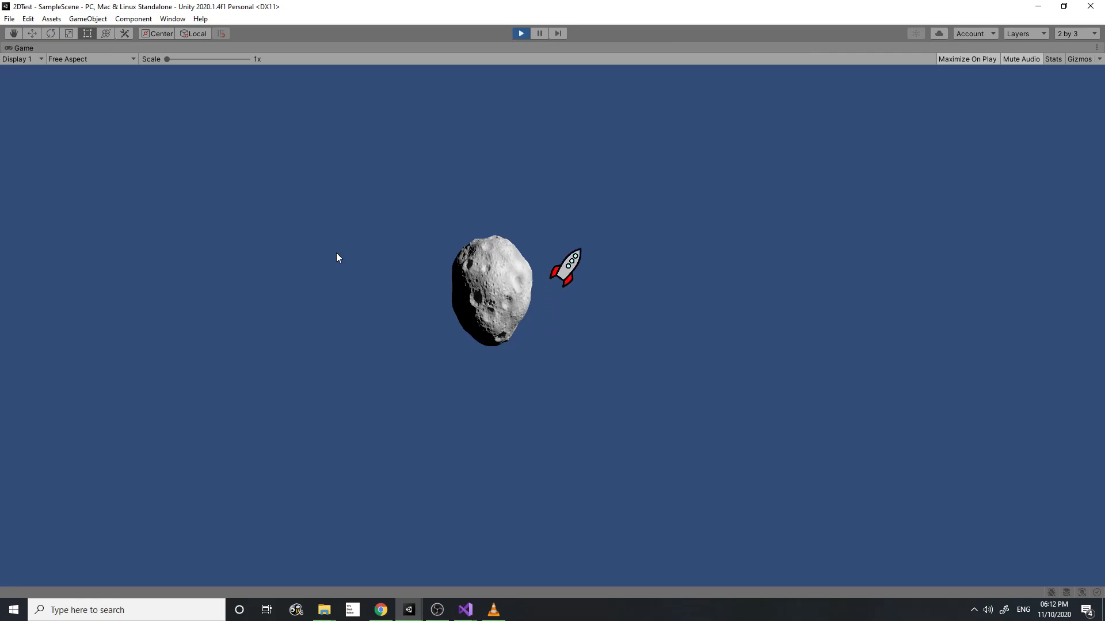
key(w)
key(d)
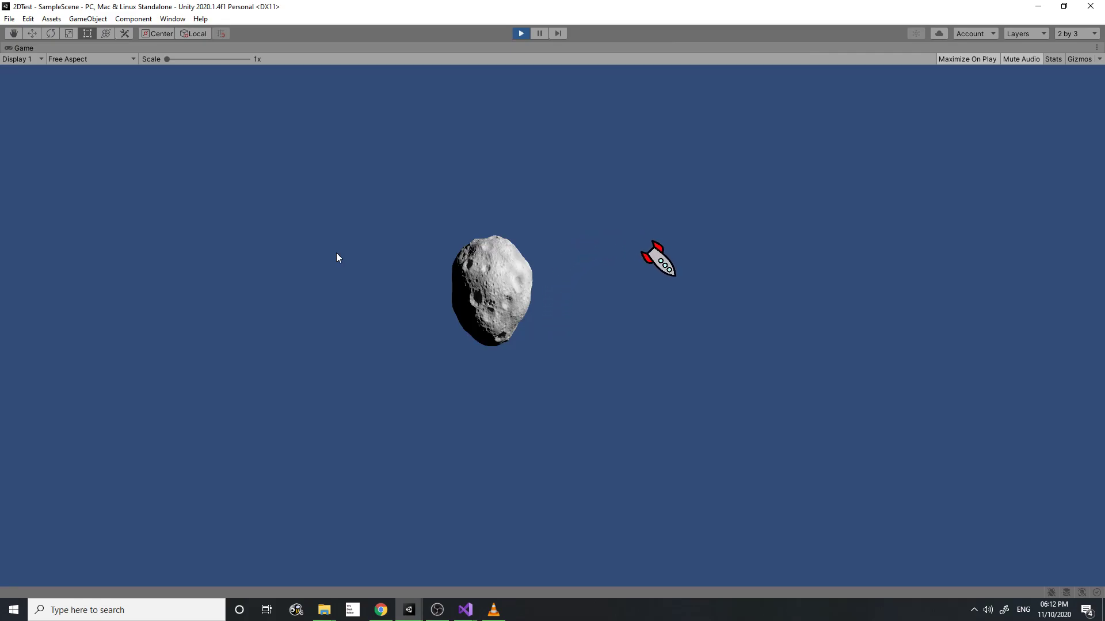
key(w)
key(d)
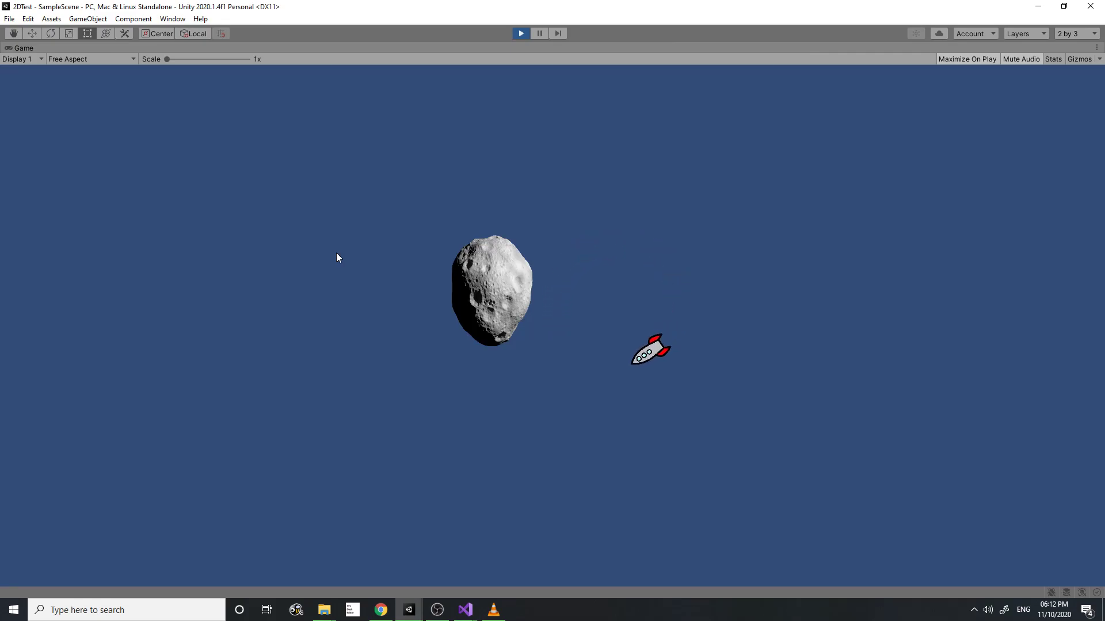
key(w)
key(d)
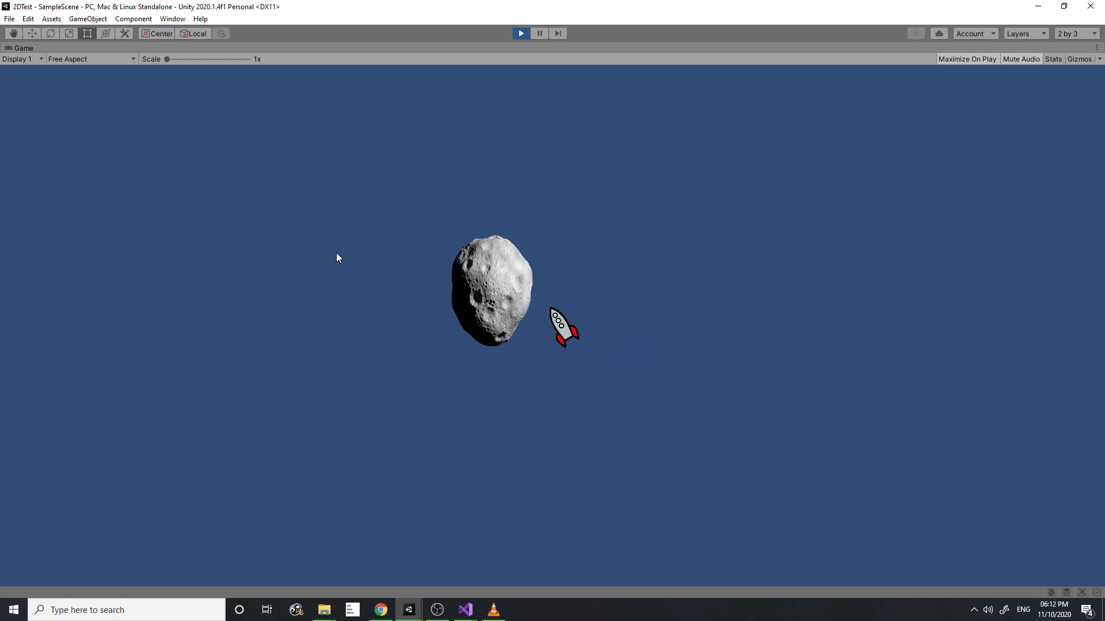
key(w)
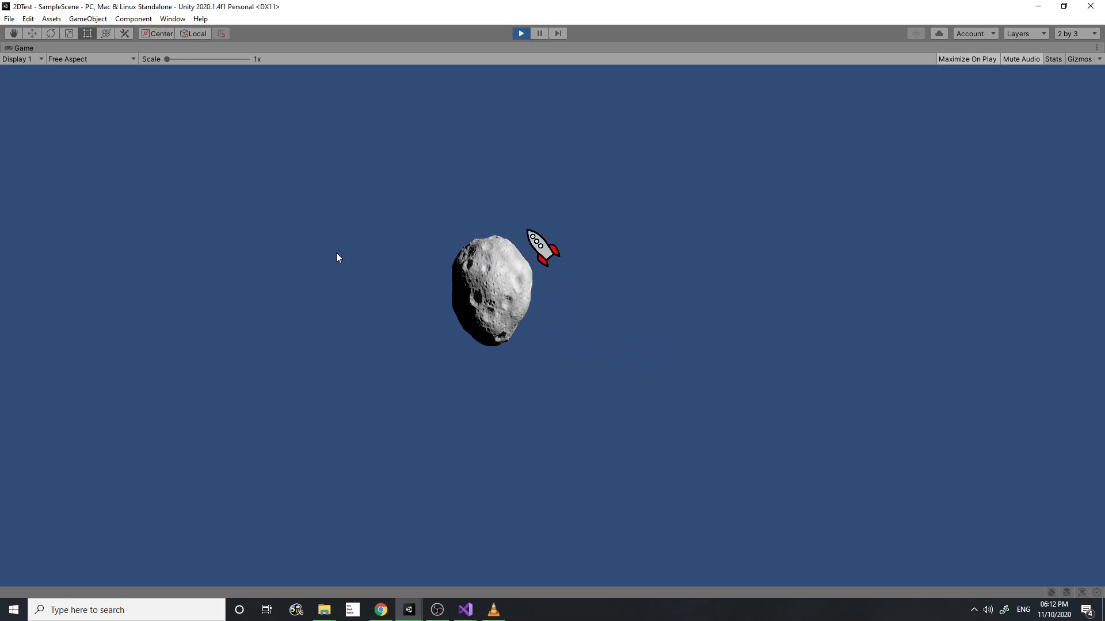
click(522, 34)
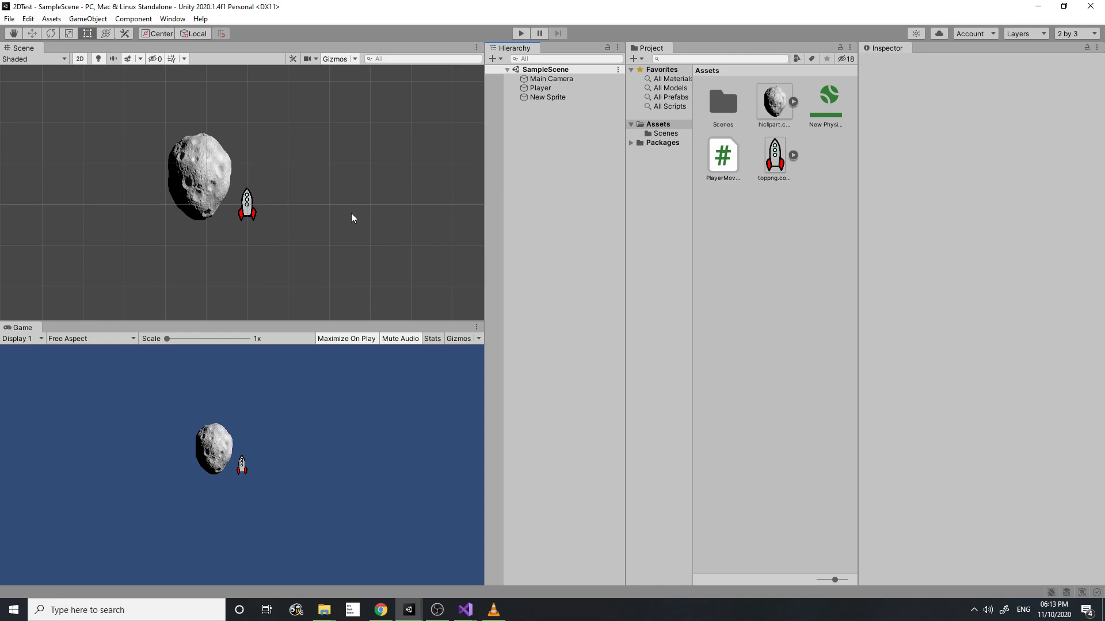
- Duplicate the asteroid twice, placing one copy above and right of the rocket and the other below it at about X 1.53, Y -1.15
scroll(272, 233, down, 1)
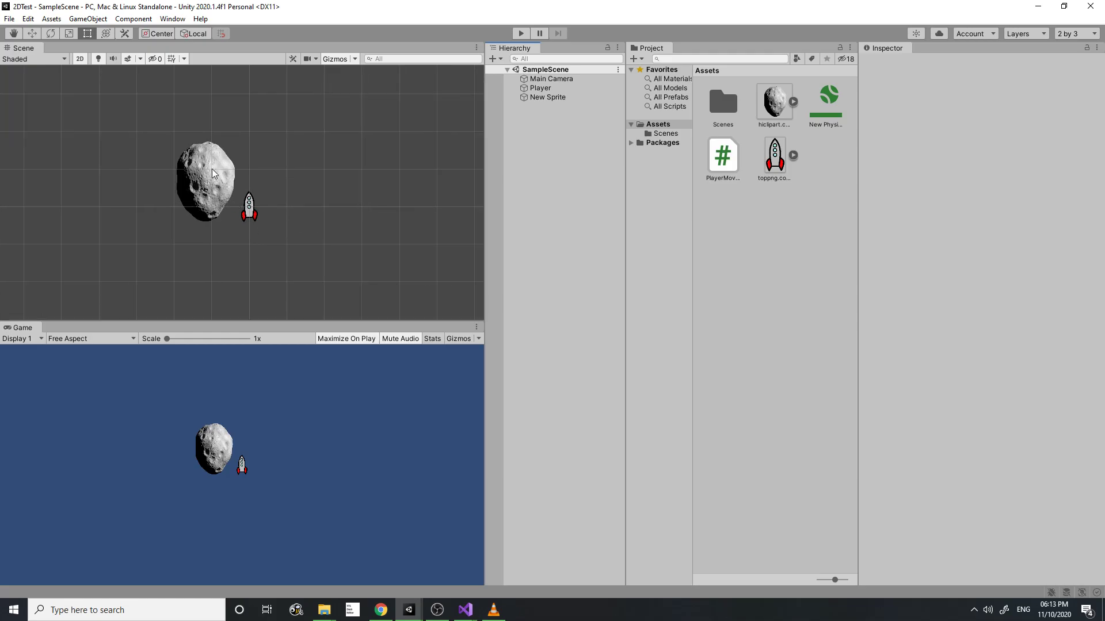
click(222, 182)
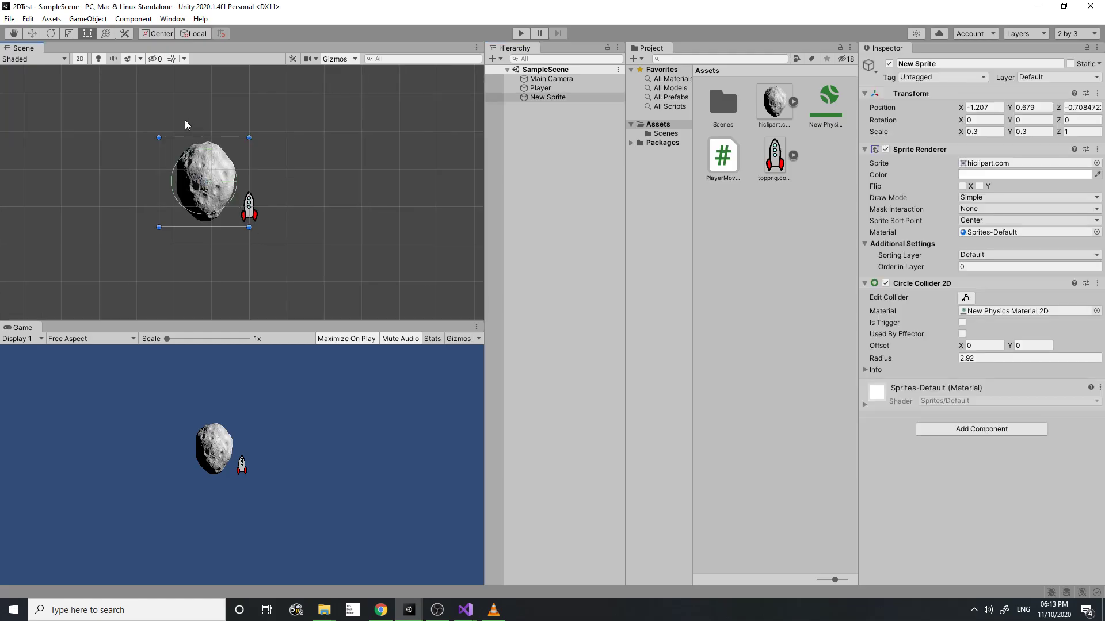
key(ctrl+d)
drag(220, 158, 334, 255)
key(ctrl+d)
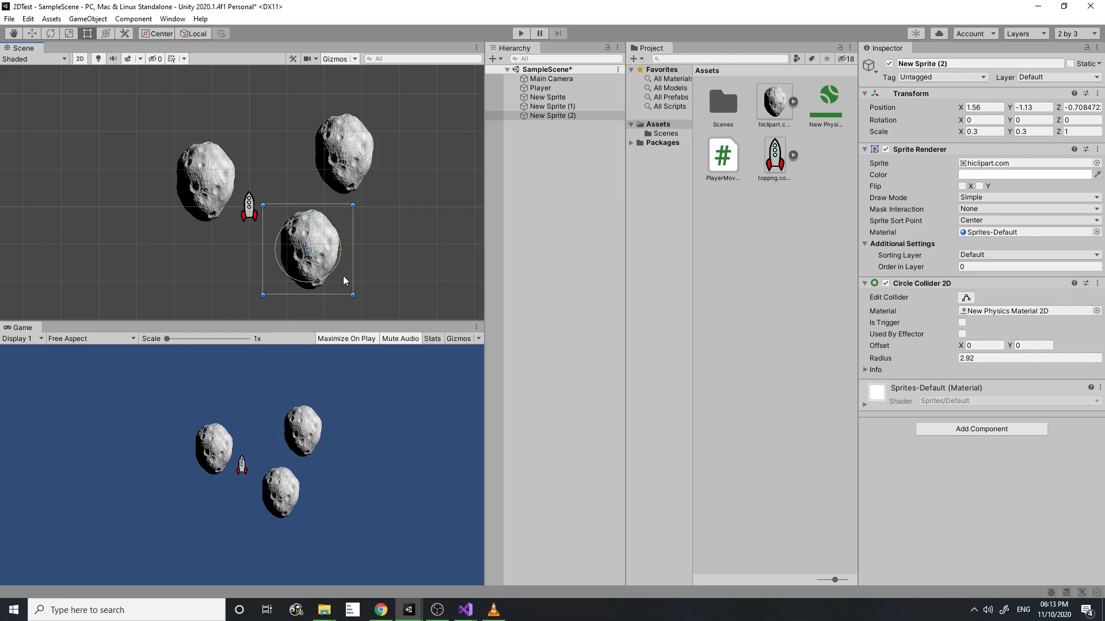
drag(322, 244, 320, 246)
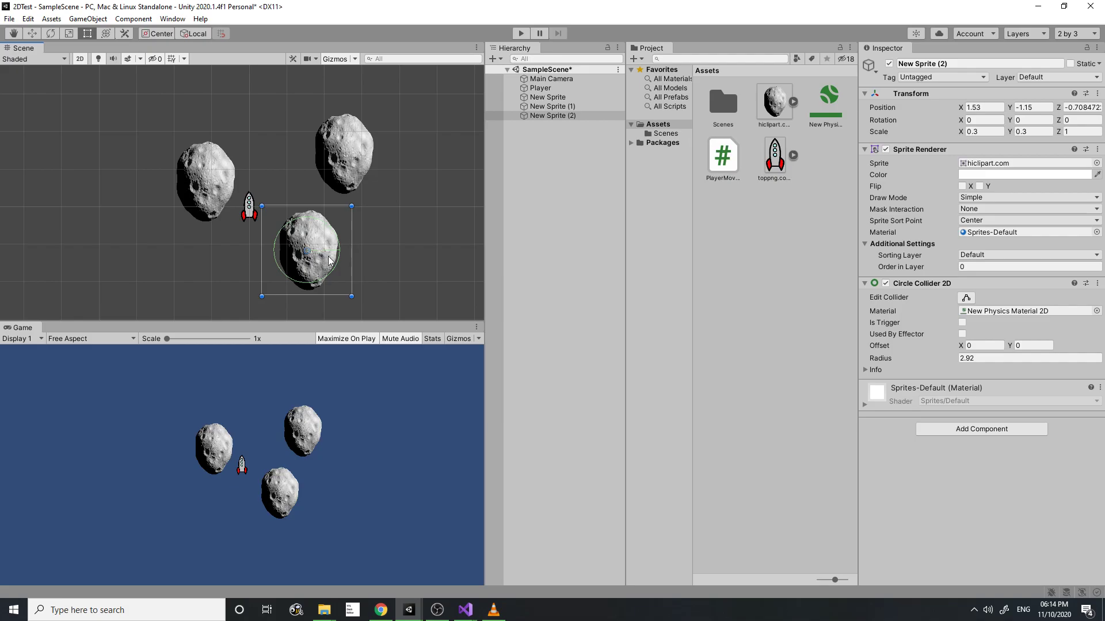
click(437, 610)
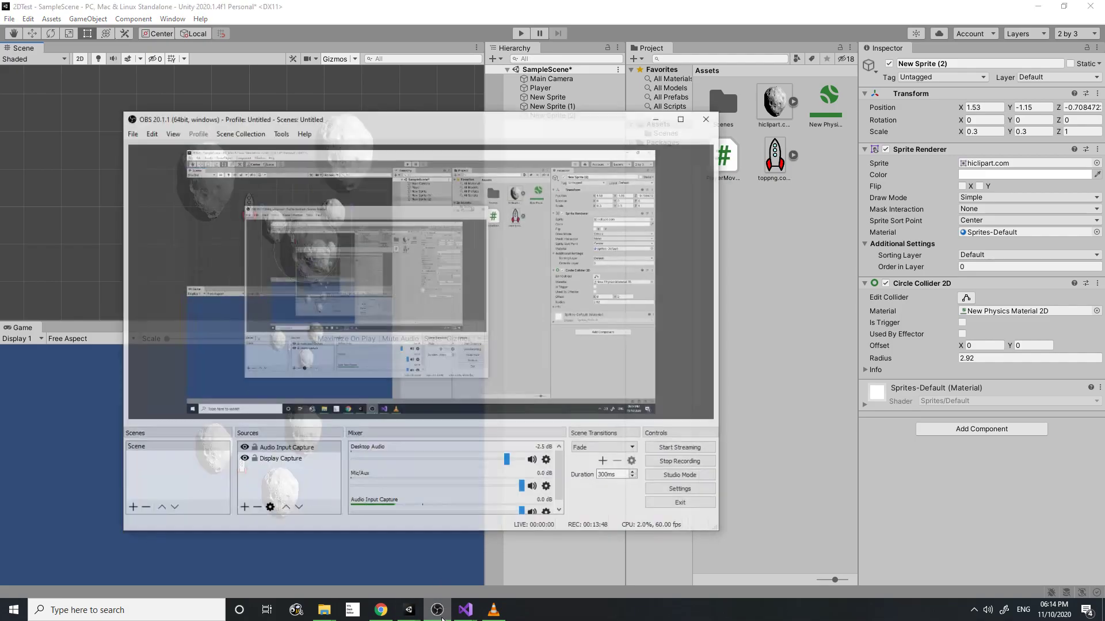